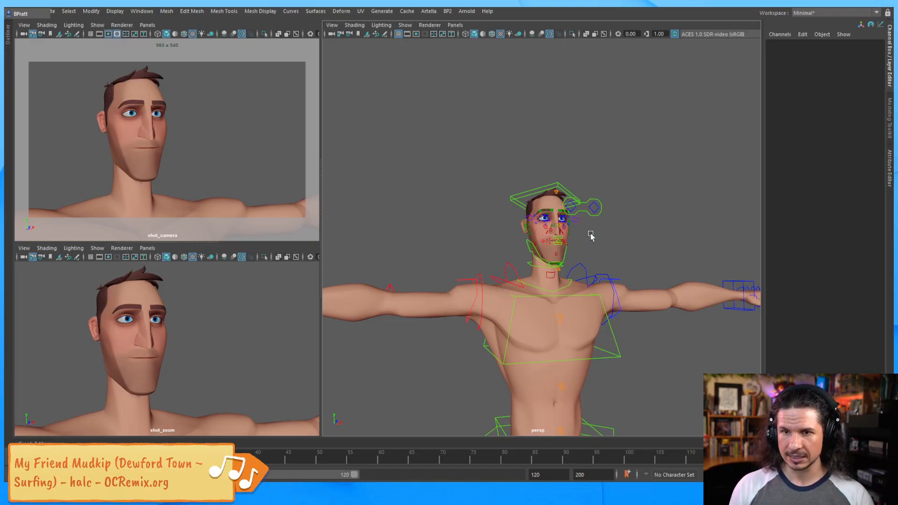
Step: Hide the rig's control curves in the perspective view and show the Outliner
middle_click_drag(559, 272, 555, 273, "alt")
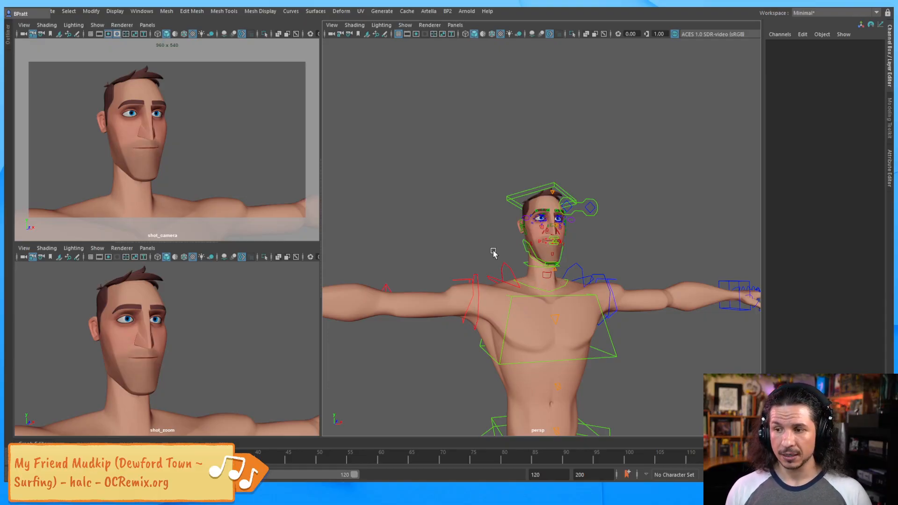
key("alt+1")
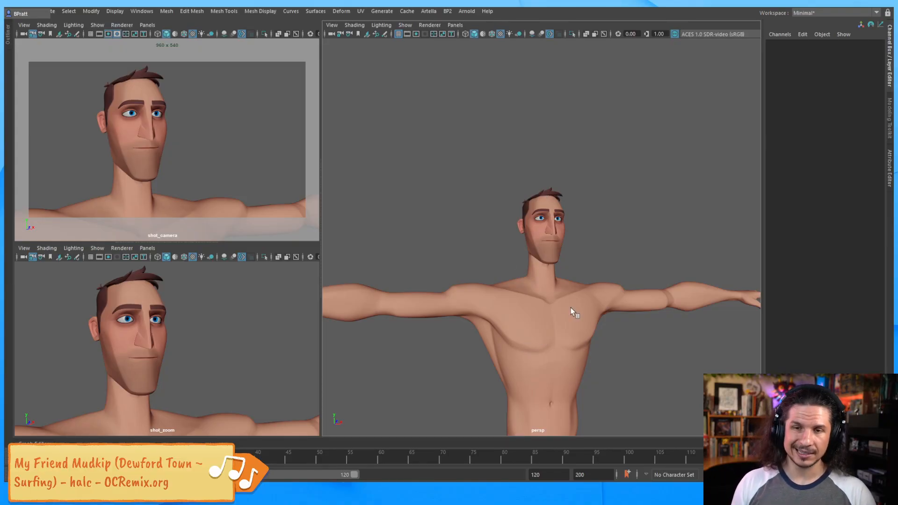
left_click(7, 35)
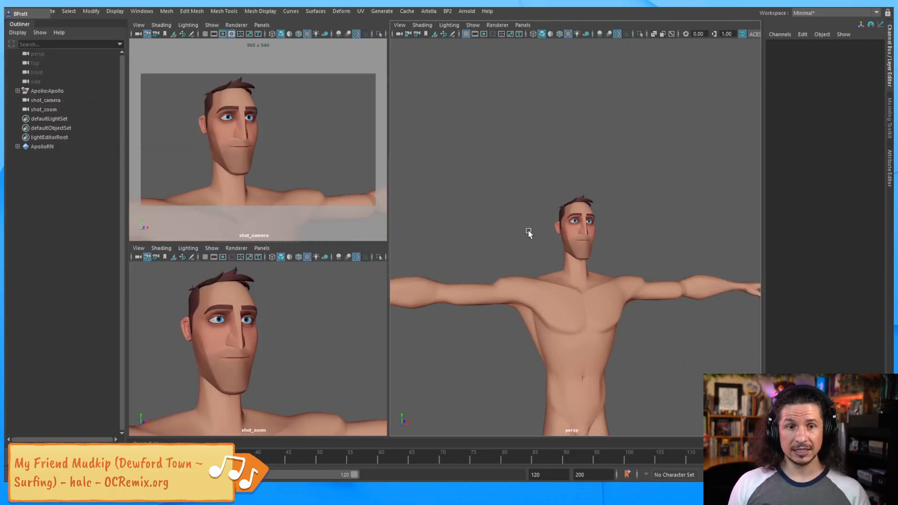
Step: Expand the Apollo rig hierarchy down to the contents of Apollo:geo_GRP and locate Apollo:body_GEO by selecting it
scroll(548, 263, "up", 2)
left_click_drag(548, 263, 546, 289, "alt")
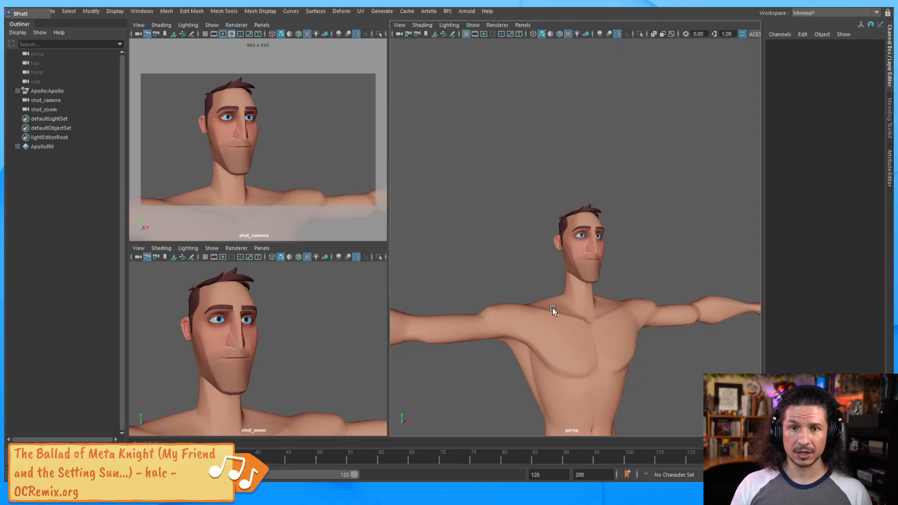
left_click(17, 91)
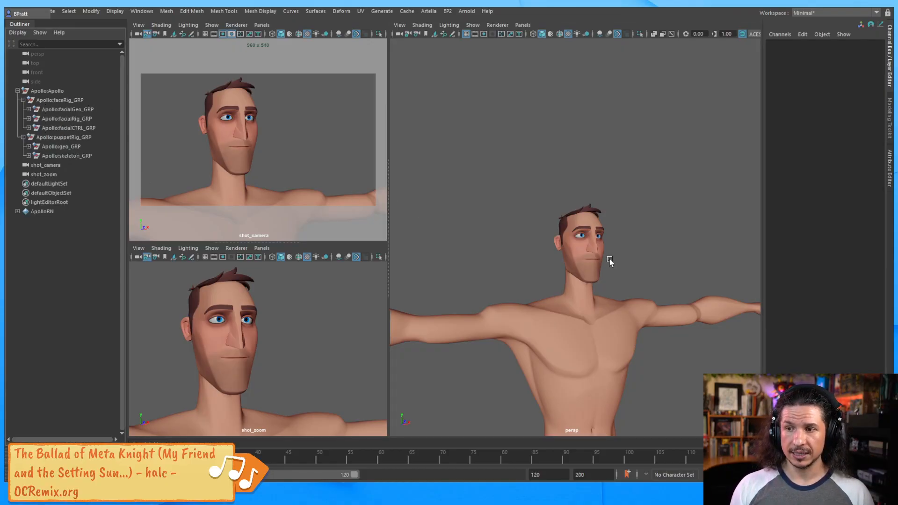
left_click(589, 295)
left_click(62, 146)
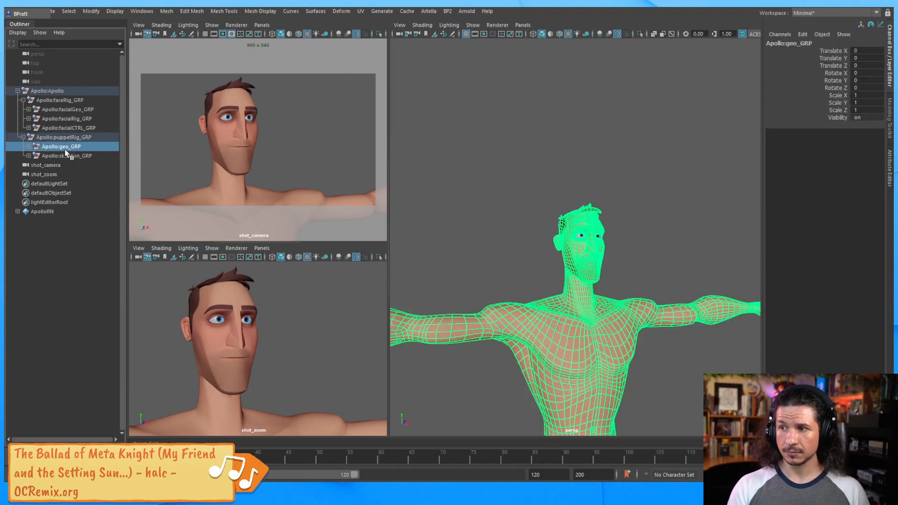
left_click(28, 146)
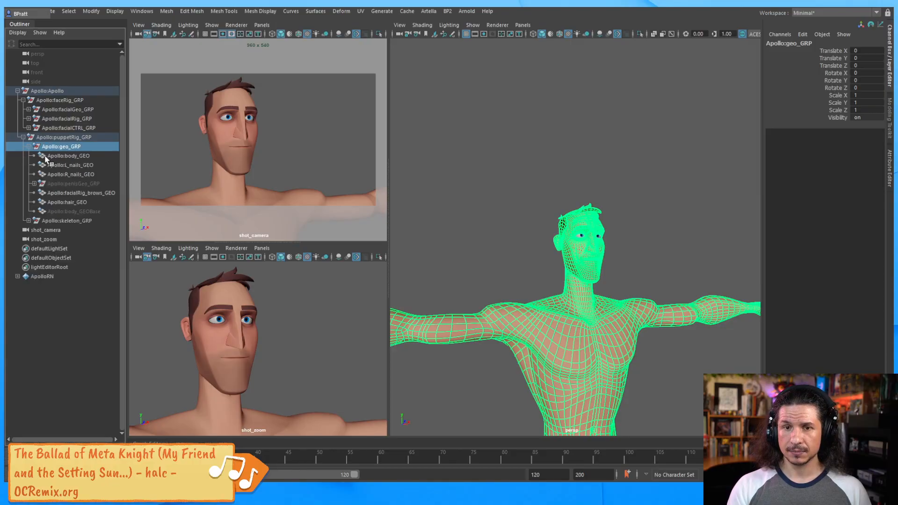
left_click(61, 156)
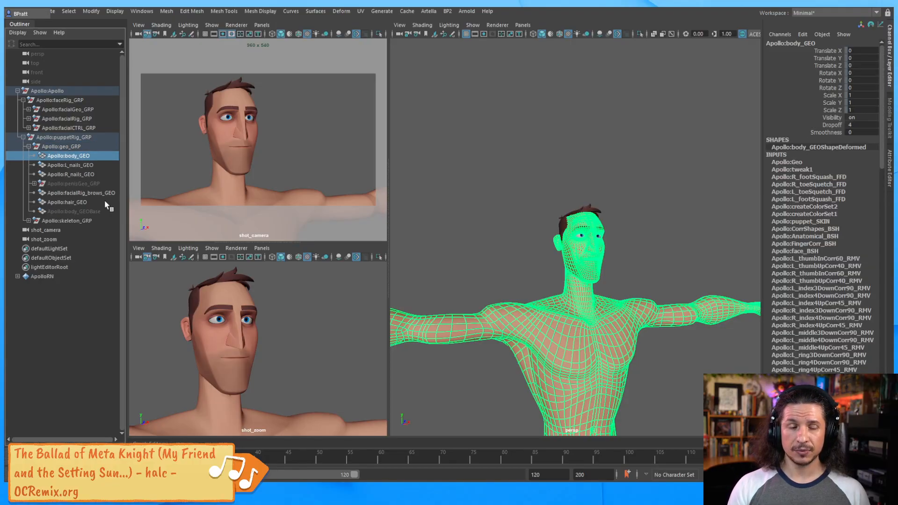
left_click(522, 284)
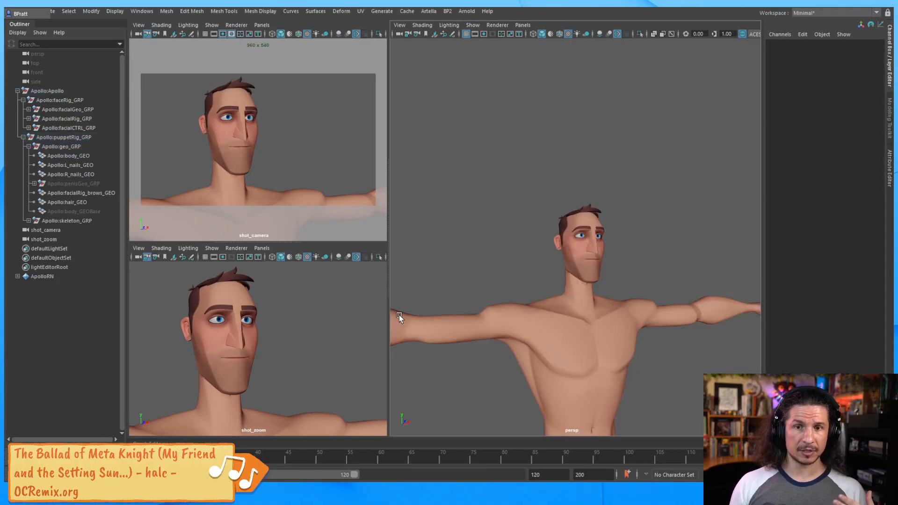
Step: Check the Drawing Overrides in the Object Display attributes of the Apollo:body_GEO shape
left_click(65, 157)
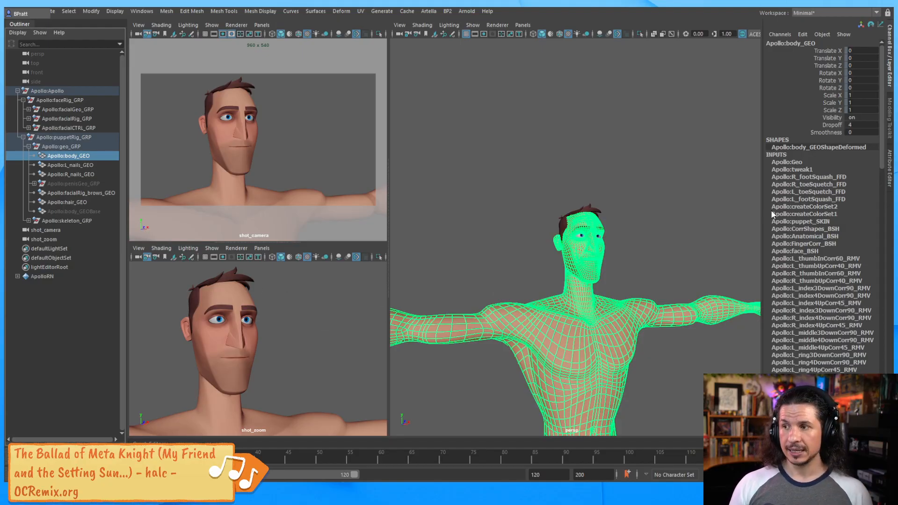
left_click(887, 168)
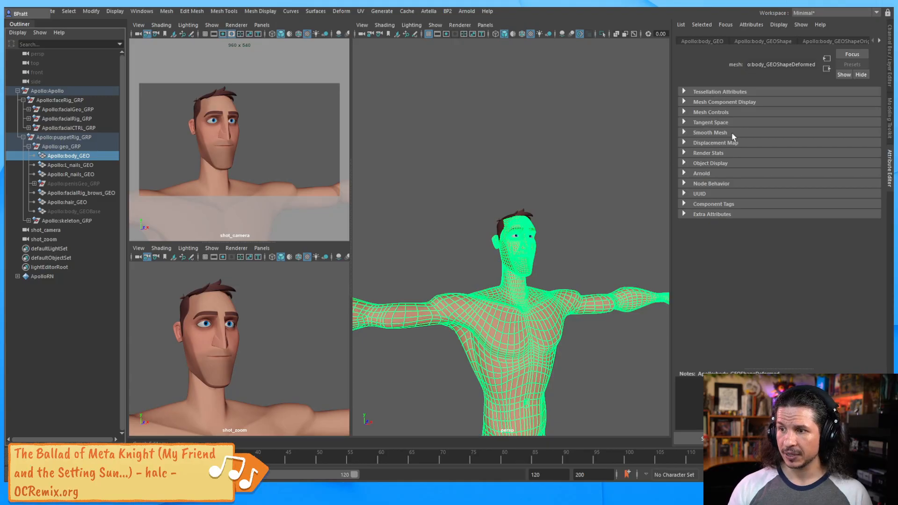
left_click(684, 164)
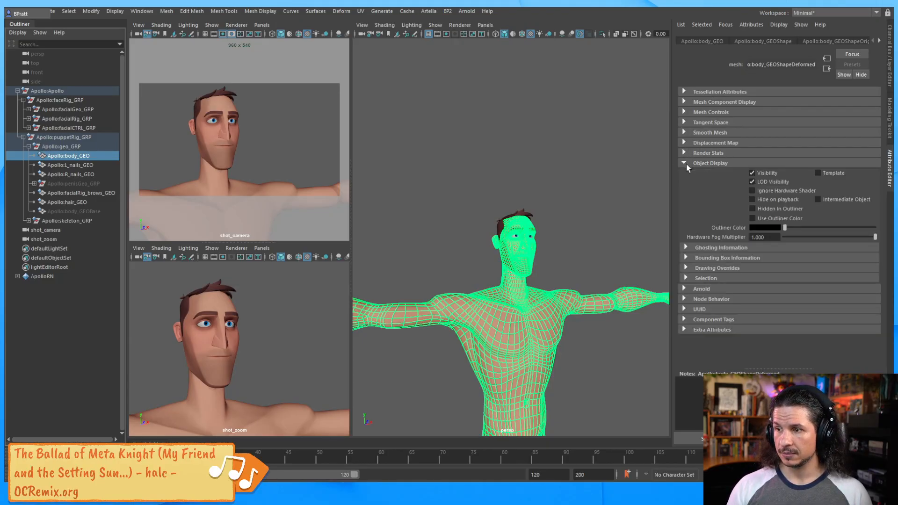
left_click(688, 269)
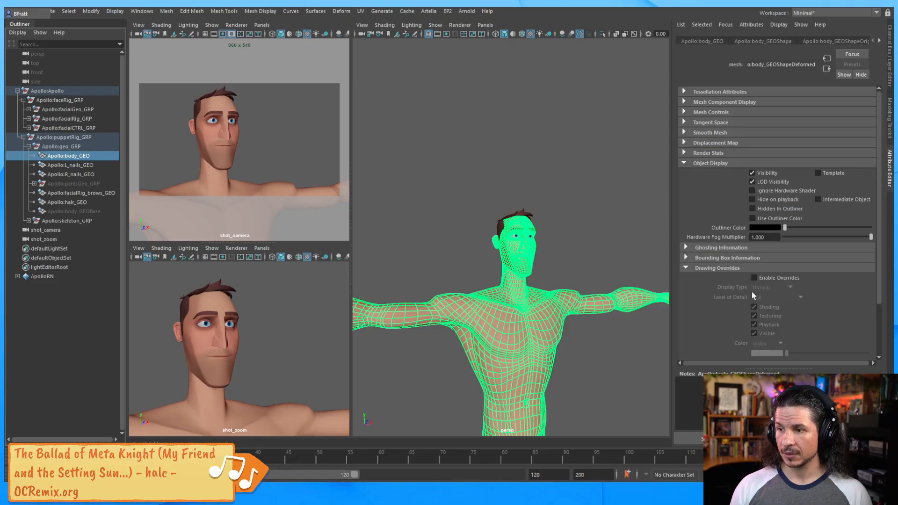
left_click(754, 278)
left_click(754, 278)
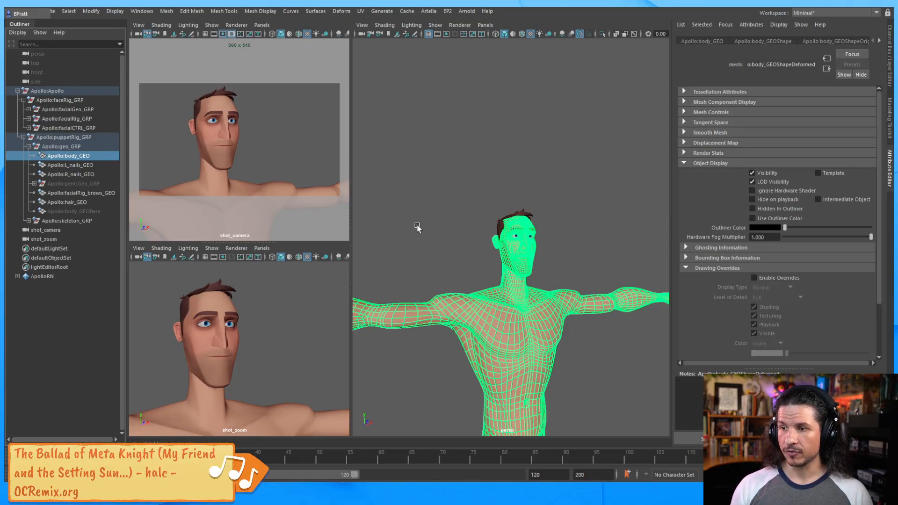
Step: Check the Drawing Overrides in the Display attributes of Apollo:geo_GRP and its parent Apollo:puppetRig_GRP
left_click(70, 148)
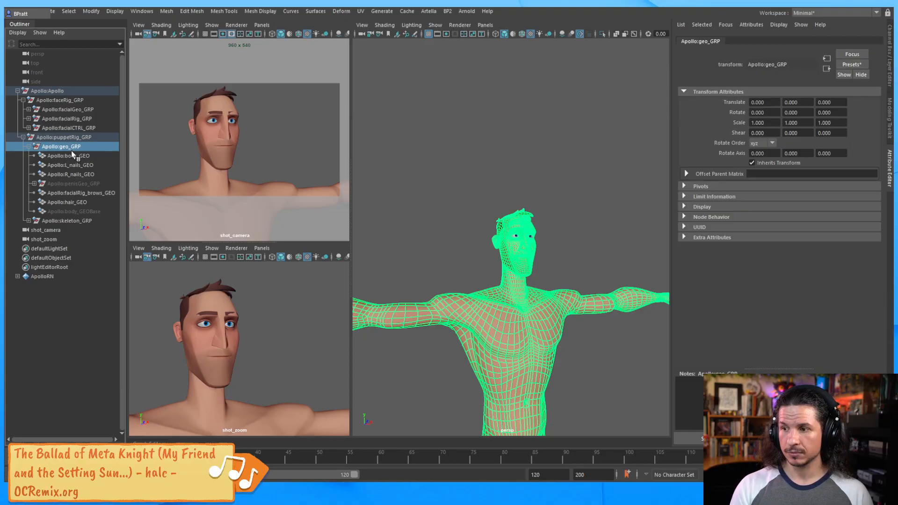
left_click(701, 207)
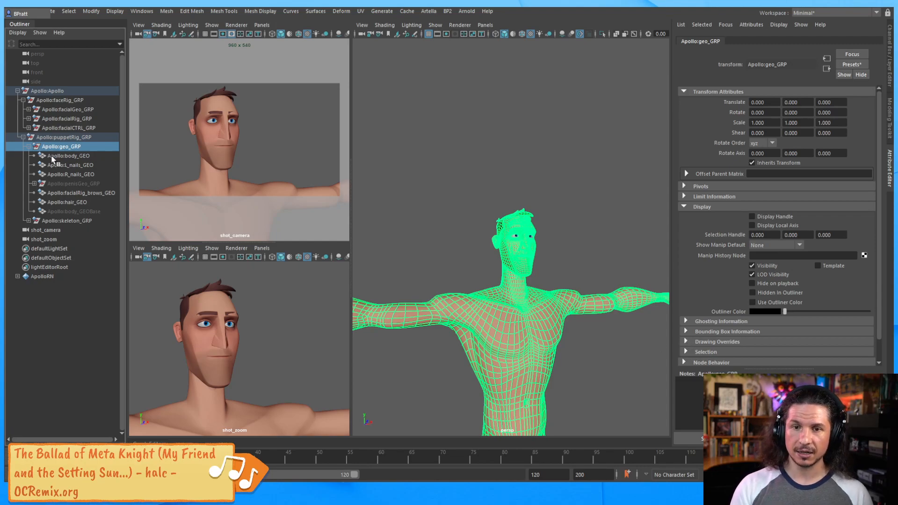
left_click(688, 344)
scroll(701, 318, "down", 2)
left_click(764, 293)
left_click(767, 293)
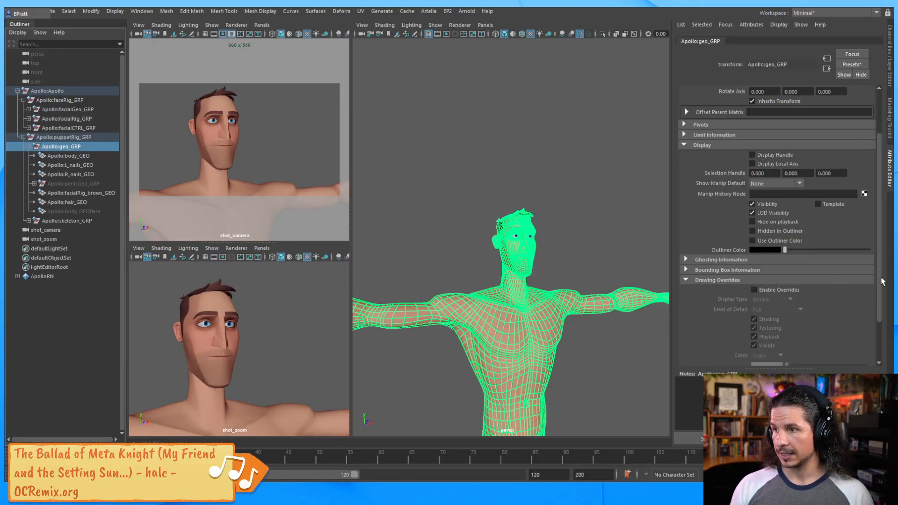
left_click_drag(881, 256, 877, 176)
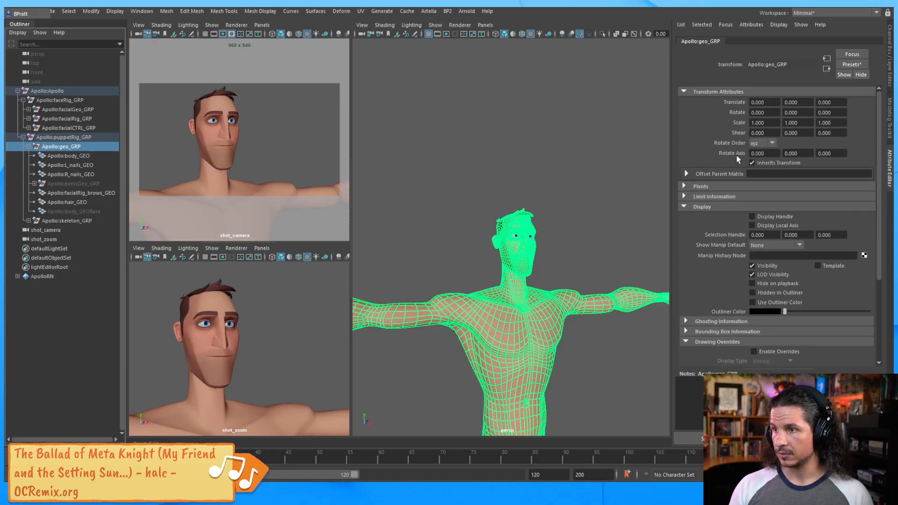
left_click(59, 138)
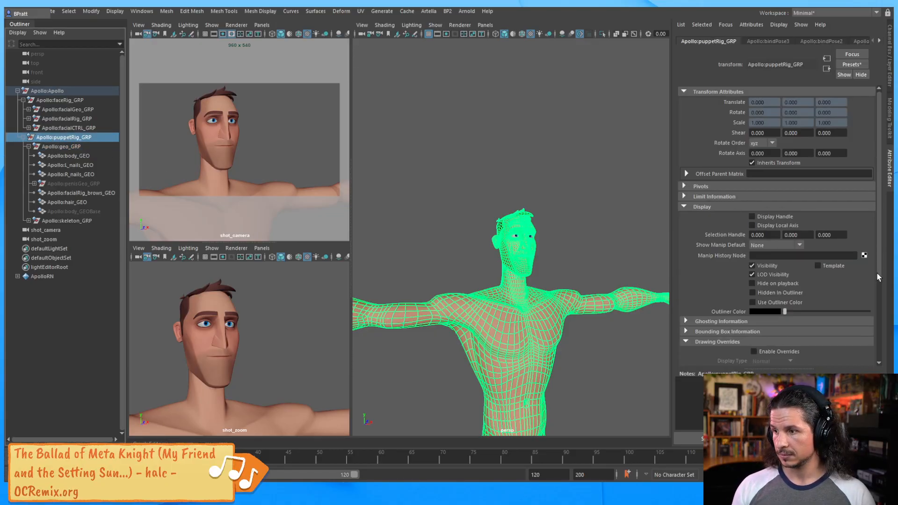
scroll(879, 277, "down", 2)
left_click(533, 315)
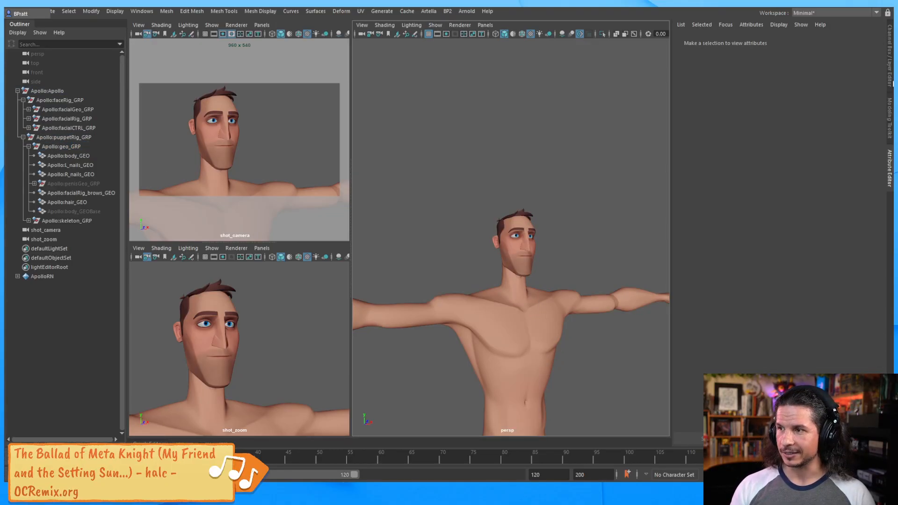
Step: Reveal the display layers beneath the channel attributes and try to select the character's body in the perspective view
left_click(891, 79)
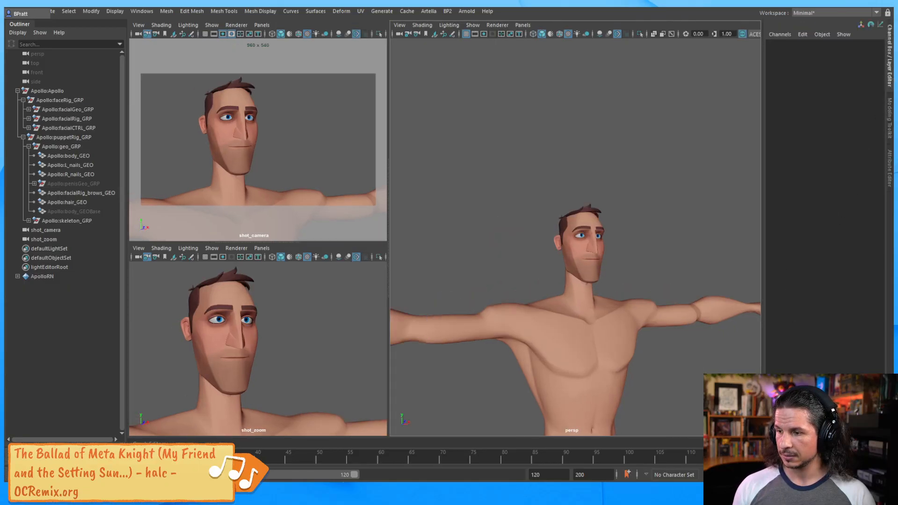
left_click_drag(824, 373, 824, 282)
left_click(594, 318)
left_click(645, 277)
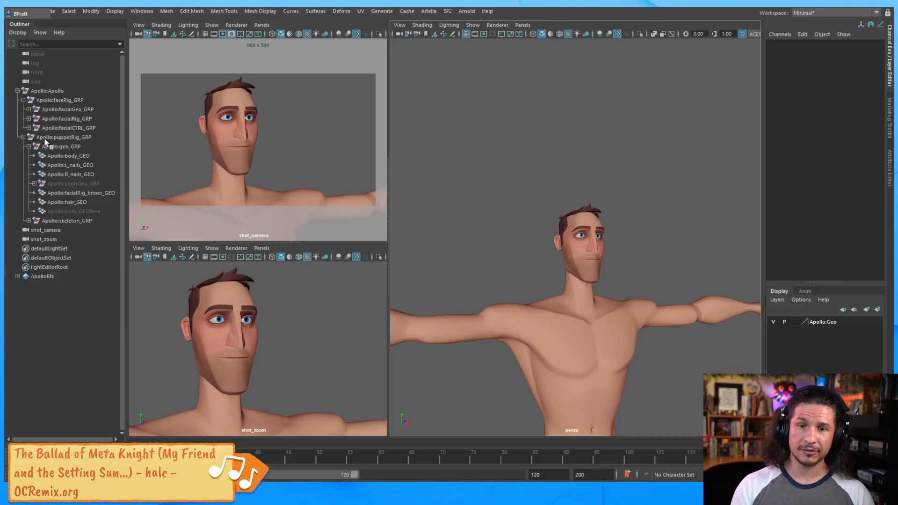
Step: Enable drawing overrides on Apollo:geo_GRP, trying the Reference display type before setting it to Normal
left_click(66, 148)
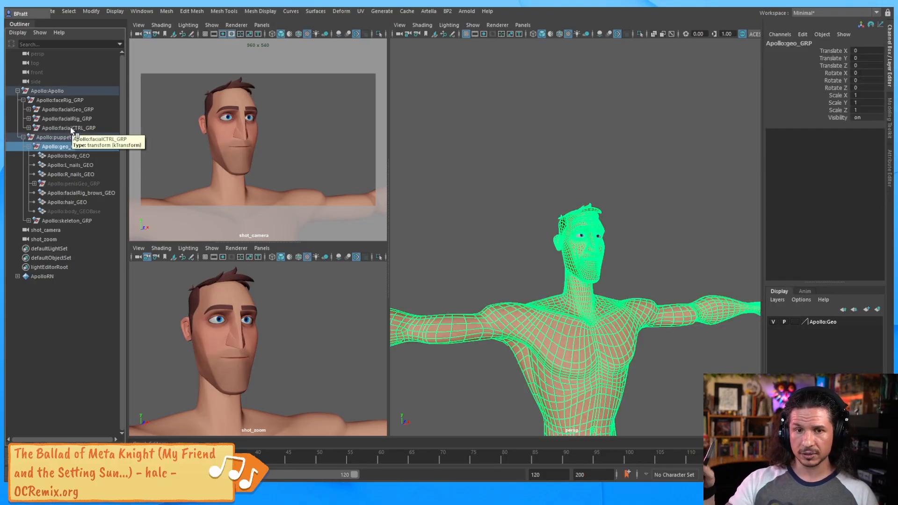
key("ctrl+a")
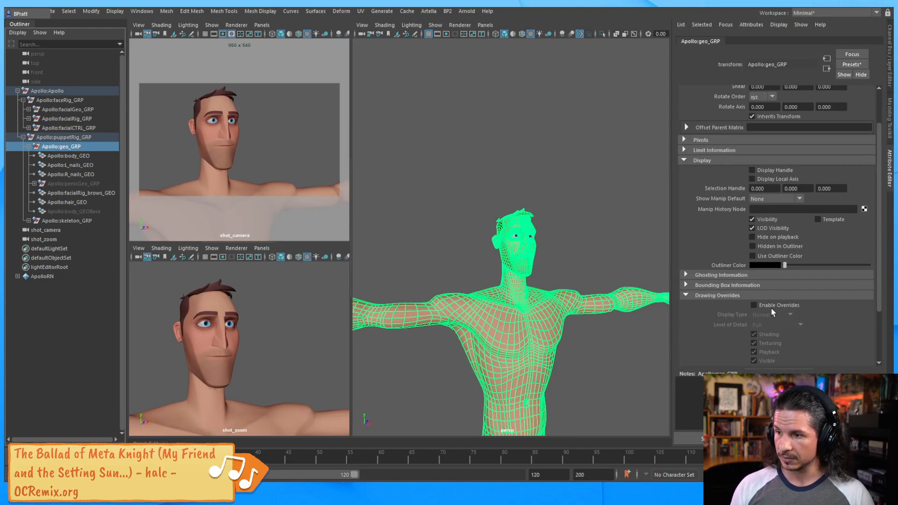
left_click(775, 306)
left_click(779, 315)
left_click(766, 345)
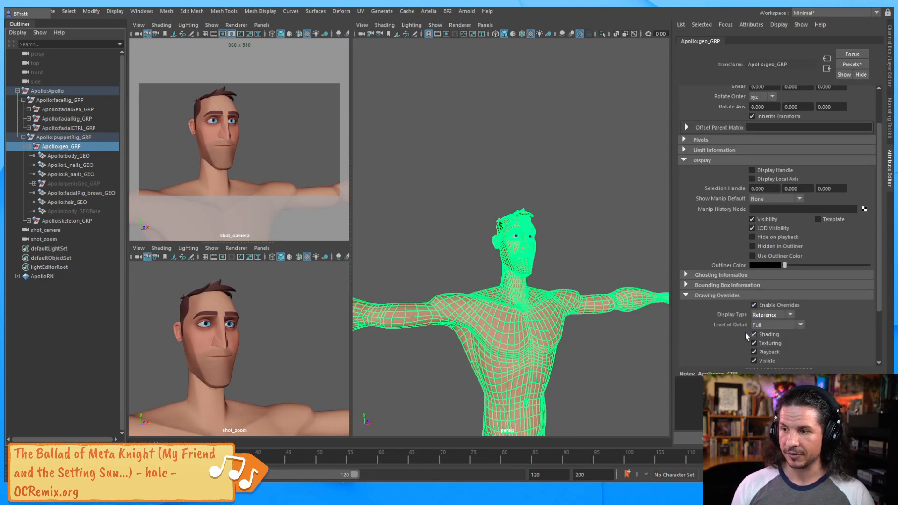
left_click(791, 303)
left_click(796, 305)
left_click(786, 315)
left_click(781, 325)
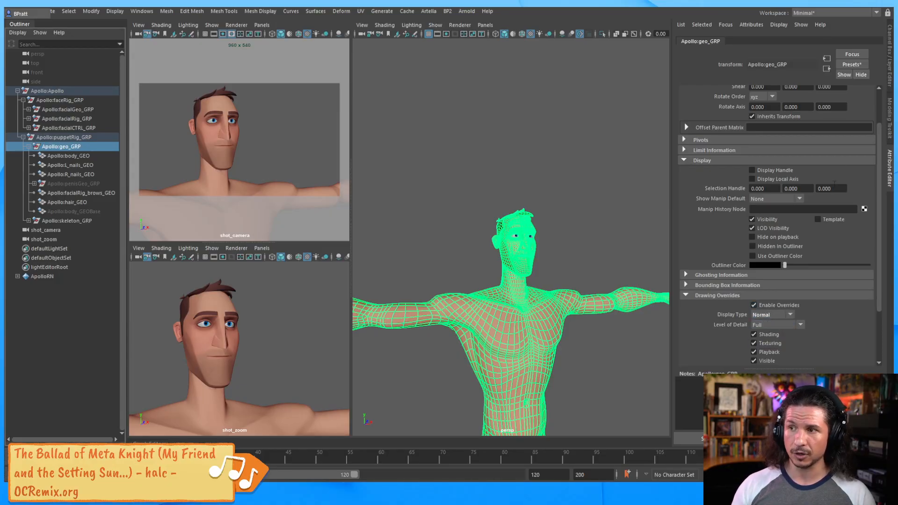
key("ctrl+a")
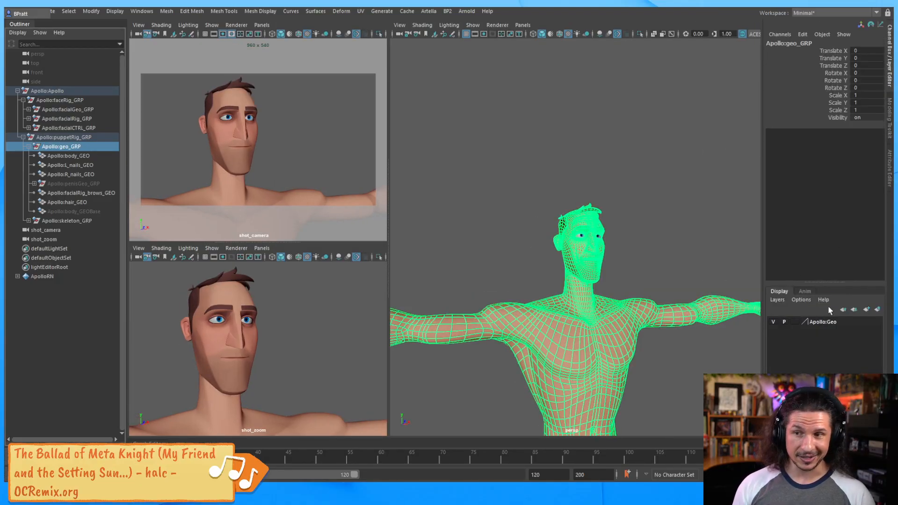
Step: Cycle the Apollo:Geo layer through its display types back to normal and clear the selection
left_click(795, 322)
left_click(795, 322)
left_click(795, 322)
left_click(619, 261)
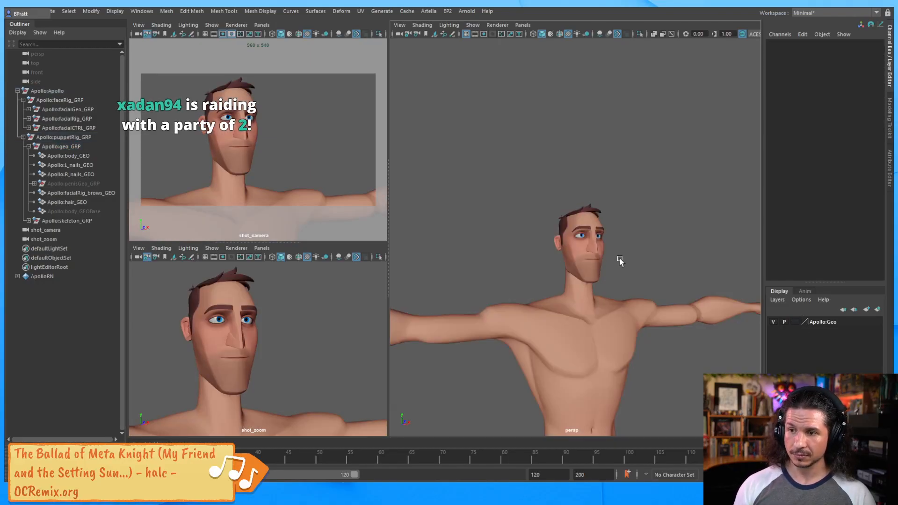
Step: Duplicate the character's body mesh and move the copy out of the Apollo hierarchy to the scene's top level
left_click(593, 304)
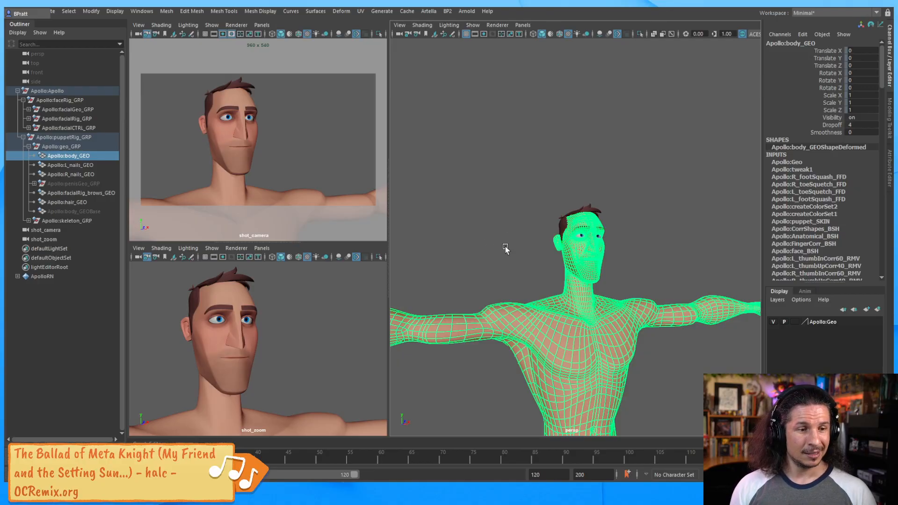
middle_click_drag(627, 263, 633, 236, "alt")
left_click_drag(634, 239, 627, 266, "alt")
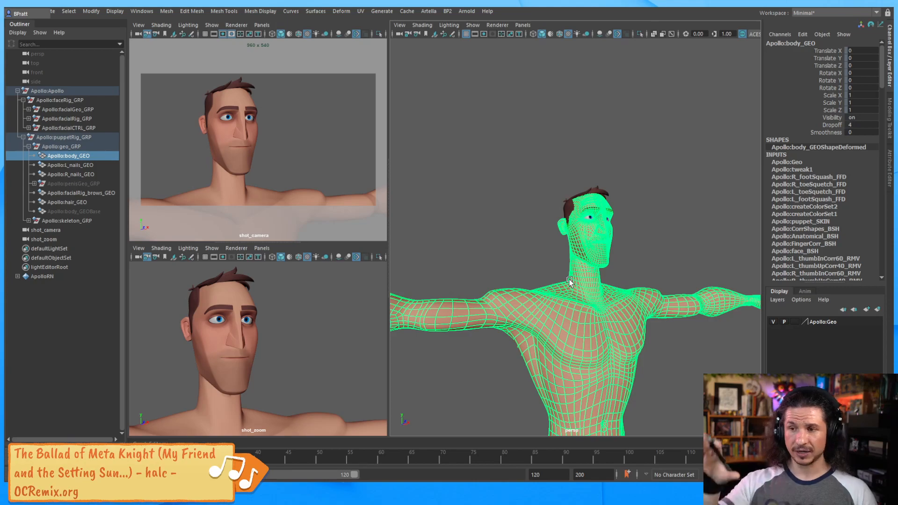
key("ctrl+d")
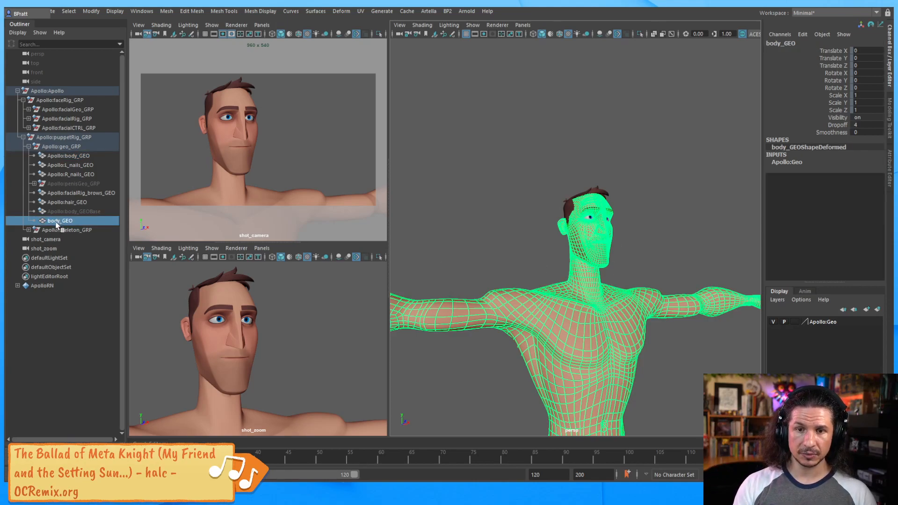
middle_click_drag(57, 220, 49, 91)
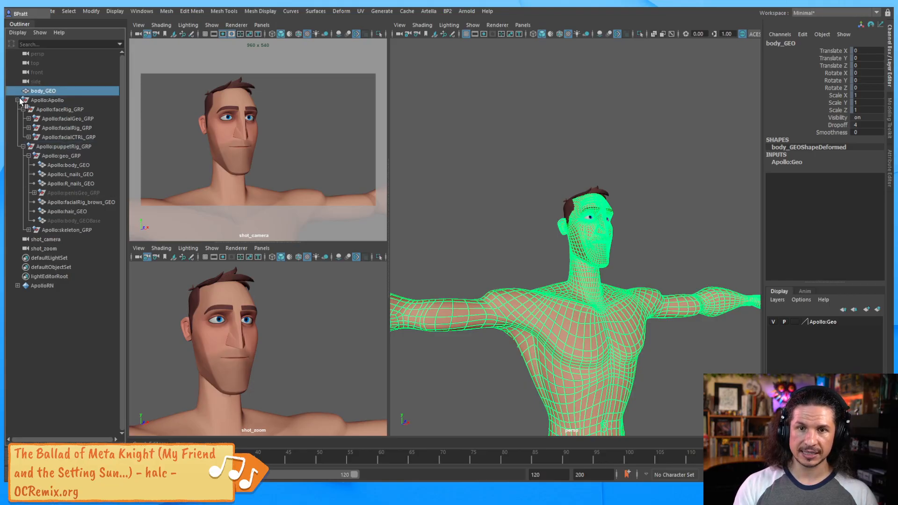
Step: Rename the duplicated body mesh to shirt
double_click(43, 91)
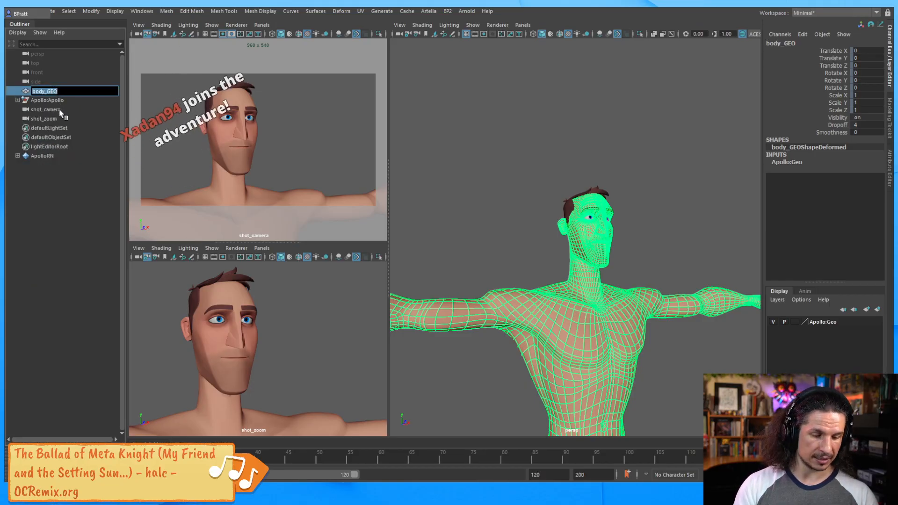
type("d")
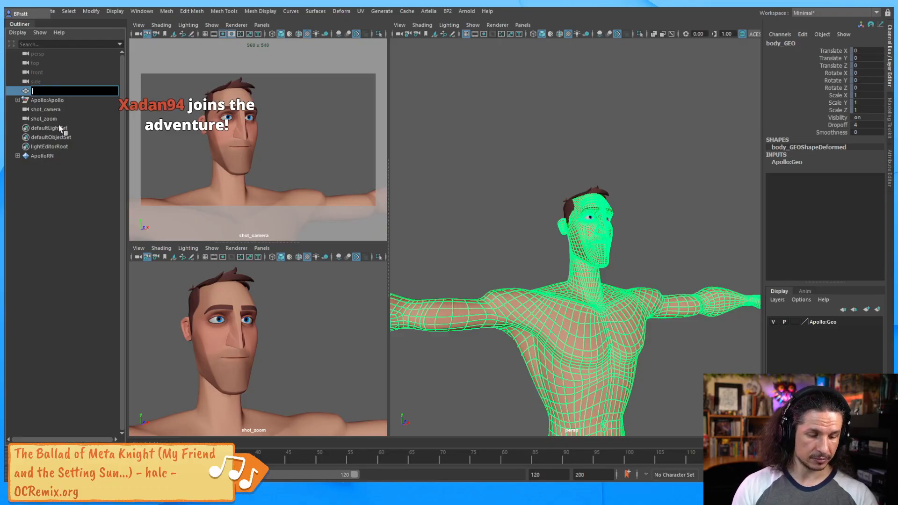
type("hirt")
key("Return")
right_click_drag(627, 268, 516, 286, "alt")
left_click_drag(517, 286, 641, 305, "alt")
middle_click_drag(640, 305, 563, 251, "alt")
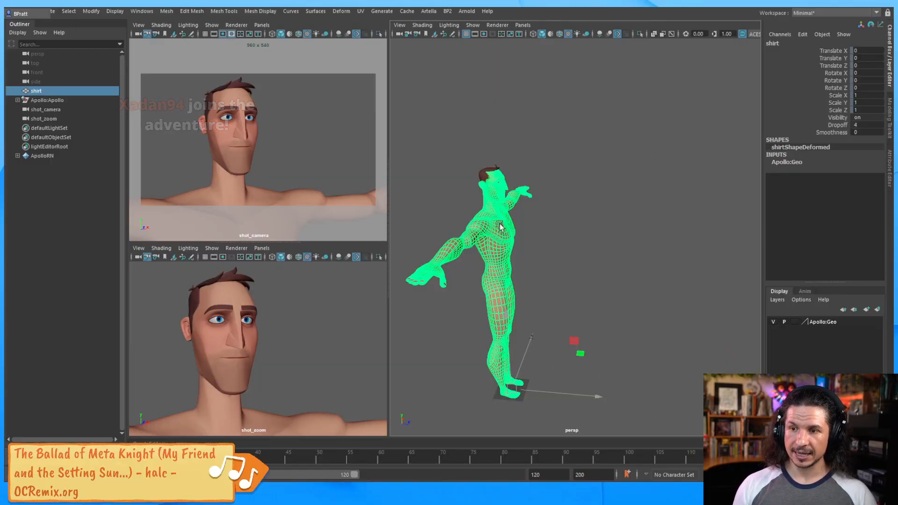
Step: Unlock the shirt's translate, rotate, scale and visibility channels, then clear the selection
left_click_drag(839, 55, 837, 121)
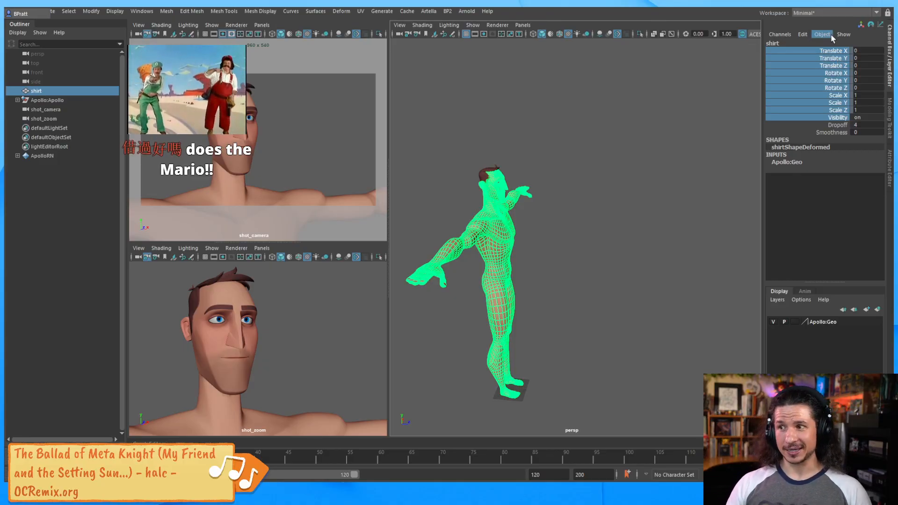
right_click(837, 98)
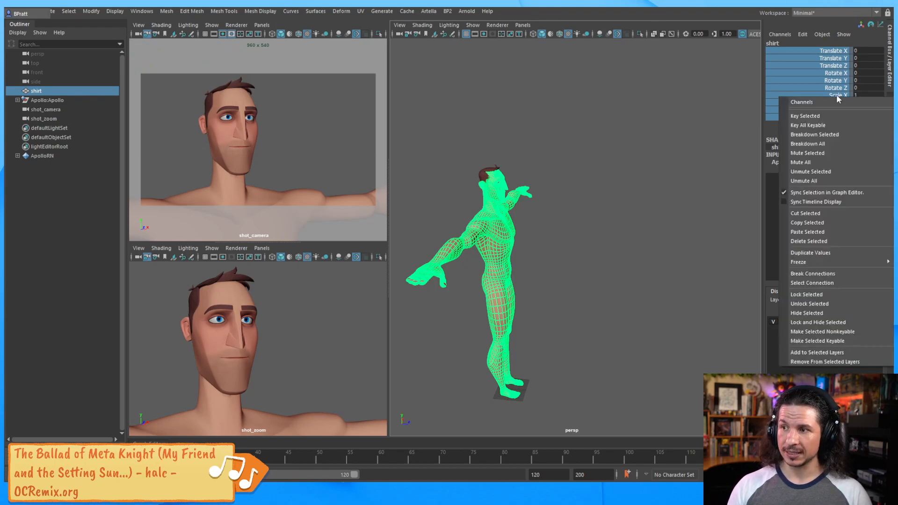
left_click(817, 304)
left_click(547, 320)
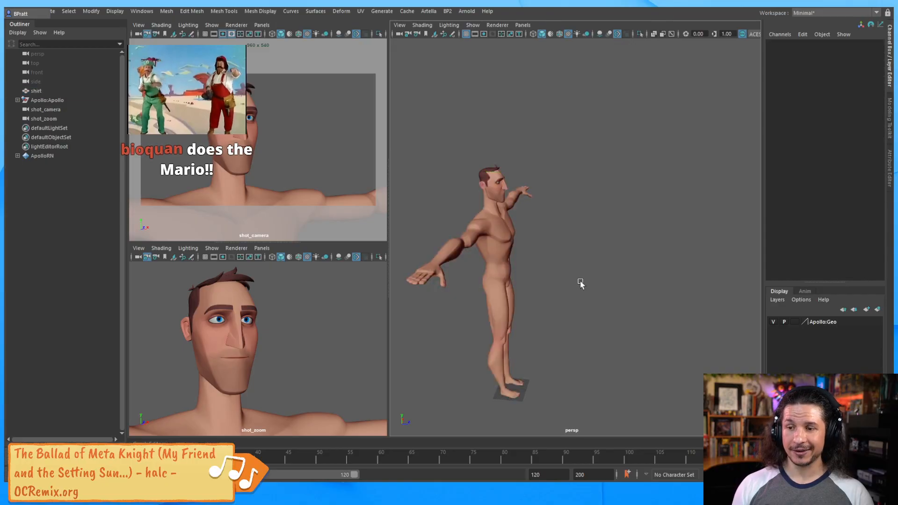
Step: Move the shirt mesh about 75 units along Z, out in front of the original character
left_click(38, 91)
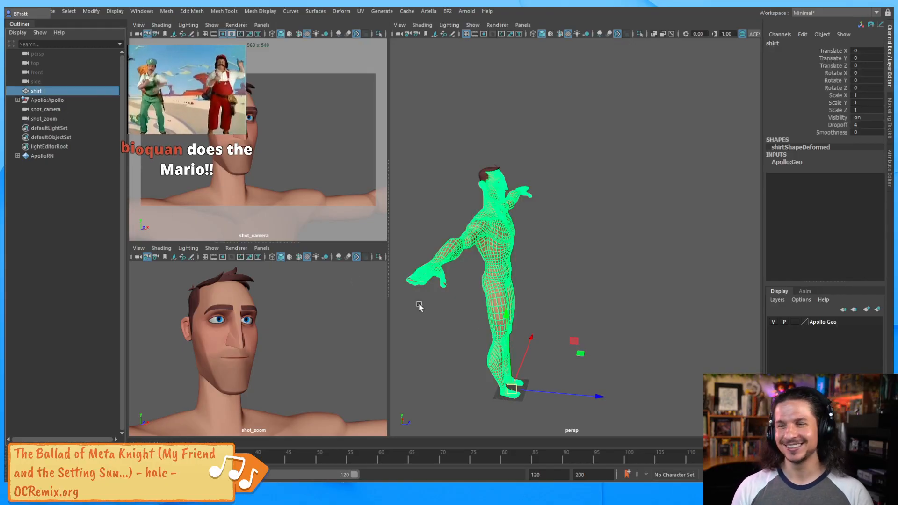
left_click_drag(596, 395, 685, 402)
left_click(648, 323)
left_click_drag(647, 323, 577, 260, "alt")
left_click(580, 285)
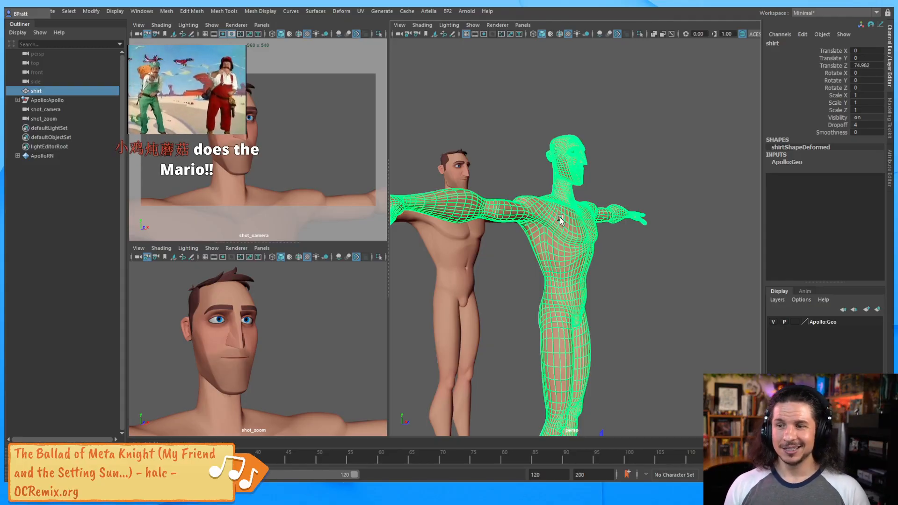
Step: Select the loop of faces around the shirt mesh's waist and delete it
right_click_drag(559, 218, 557, 240)
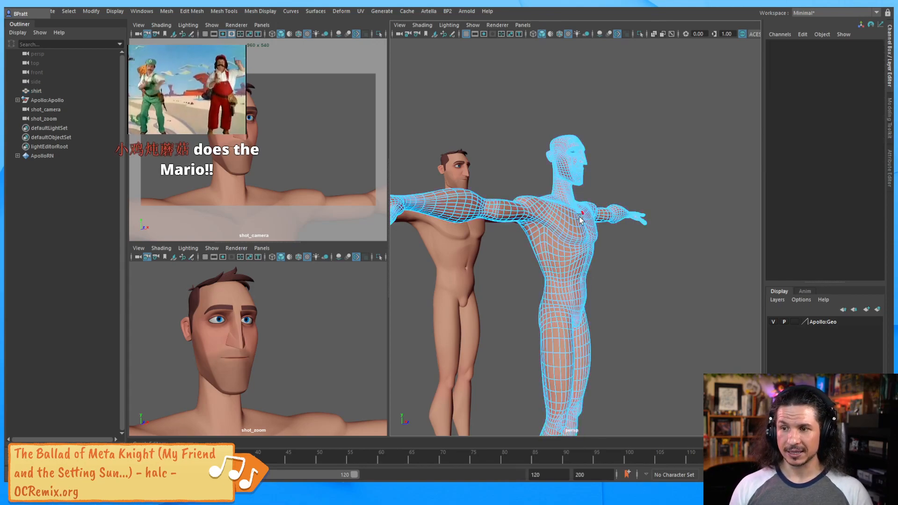
left_click_drag(563, 281, 623, 276, "alt")
right_click_drag(623, 276, 646, 292, "alt")
middle_click_drag(646, 293, 647, 274, "alt")
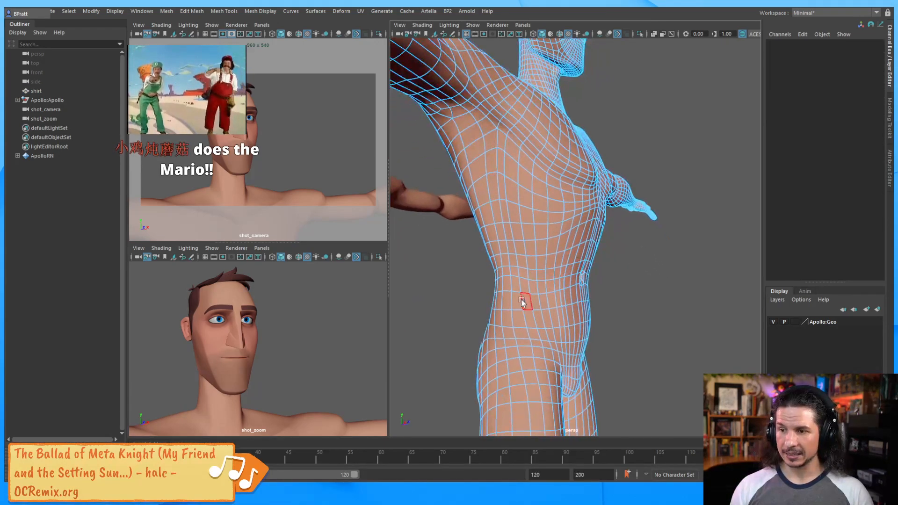
left_click(522, 302)
key("q")
left_click_drag(625, 271, 515, 290, "alt")
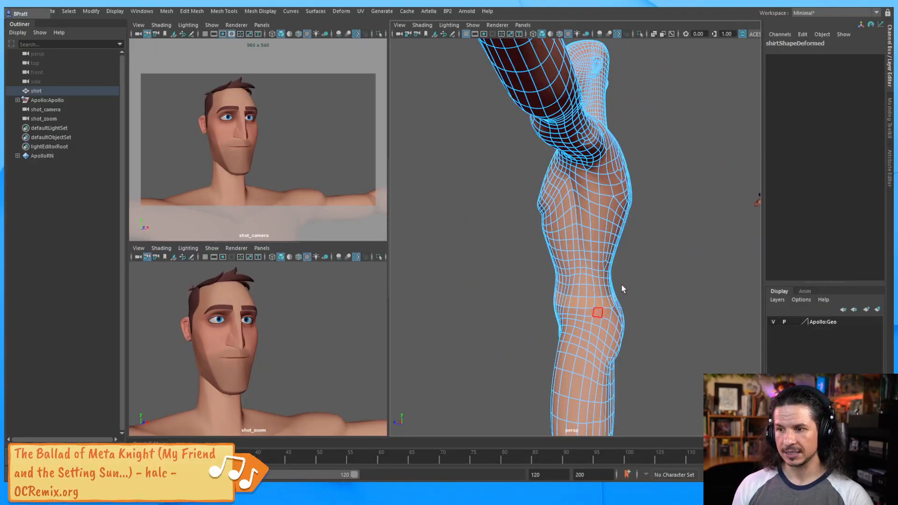
key("Delete")
Step: Delete the separated lower body below the waist gap from the shirt mesh
left_click_drag(525, 278, 689, 290, "alt")
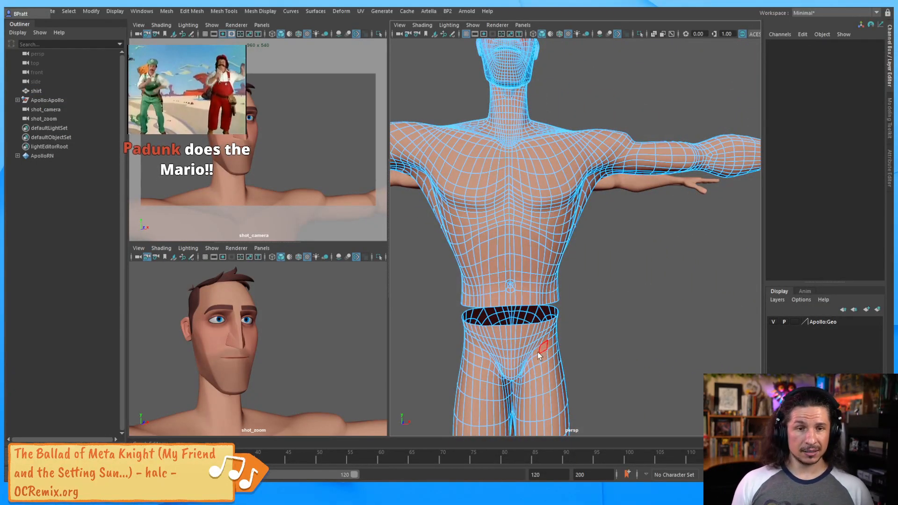
left_click(553, 382)
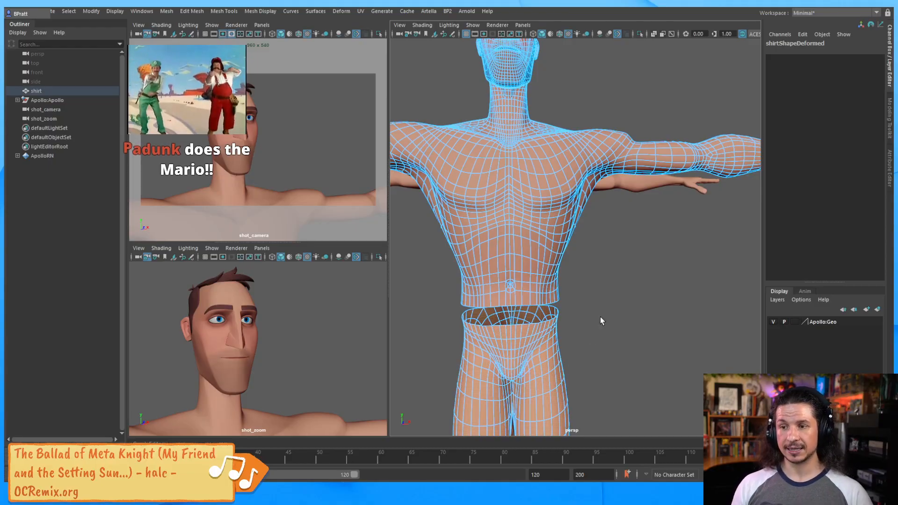
key("Delete")
Step: Delete the face loop around the shirt mesh's left upper arm, just above the elbow
left_click_drag(599, 316, 557, 246, "alt")
right_click_drag(556, 246, 625, 212, "alt")
middle_click_drag(626, 212, 528, 256, "alt")
left_click_drag(528, 256, 552, 244, "alt")
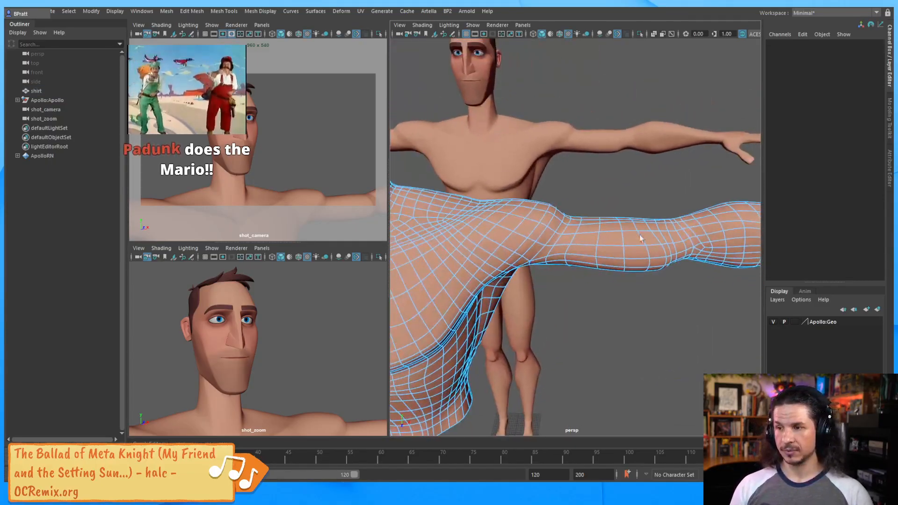
middle_click_drag(633, 235, 548, 247, "alt")
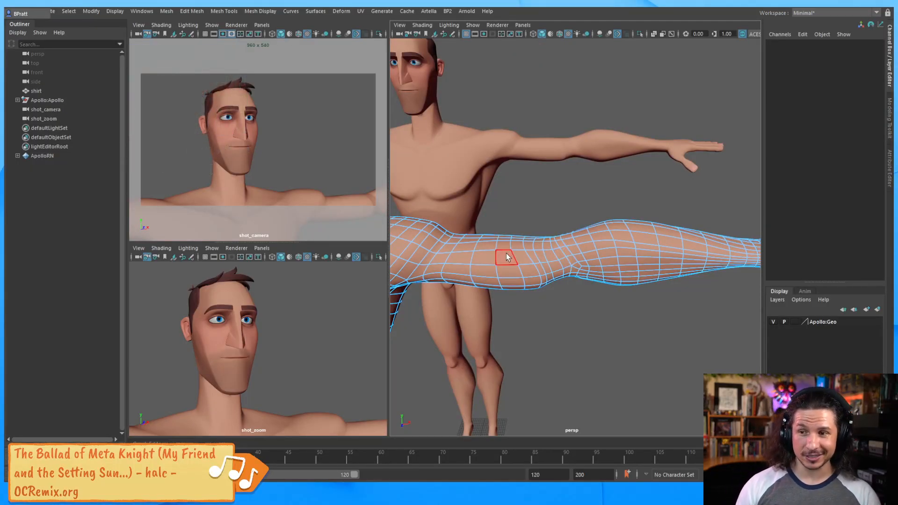
left_click(523, 258)
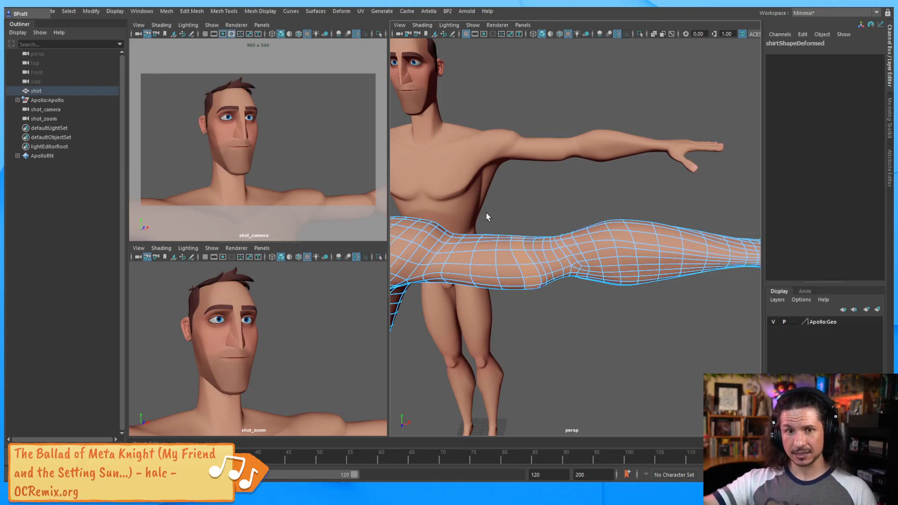
key("Delete")
Step: Delete the matching face loop around the shirt mesh's right upper arm, just above the elbow
middle_click_drag(485, 251, 509, 256, "alt")
mouse_move(510, 255)
left_mouse_down("alt")
mouse_move(547, 274)
mouse_move(641, 267)
mouse_move(525, 262)
left_mouse_up("alt")
left_click(503, 279)
double_click(503, 293, "shift")
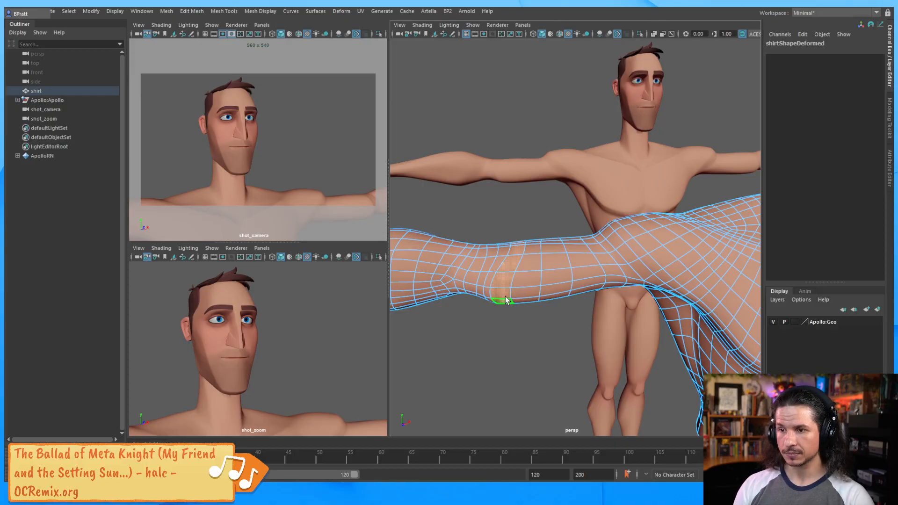
key("Delete")
Step: Delete the detached forearms and hands on both sides of the shirt mesh
right_click_drag(705, 226, 581, 209, "alt")
left_click_drag(643, 228, 593, 252, "alt")
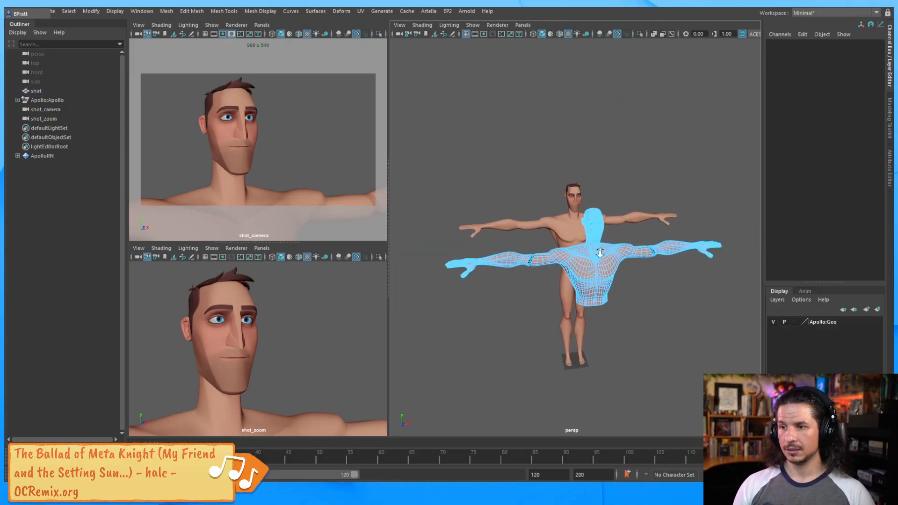
right_click_drag(592, 251, 706, 251, "alt")
left_click(501, 269)
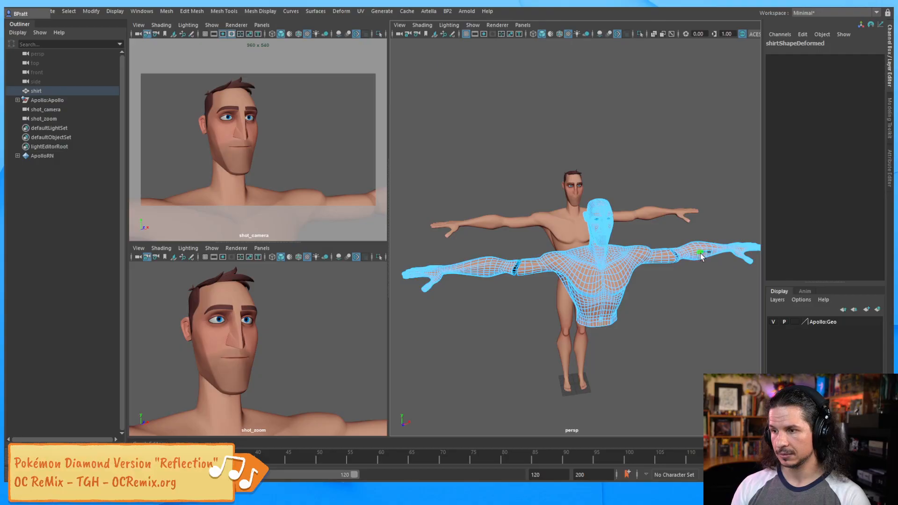
key("Delete")
left_click(498, 268)
key("Delete")
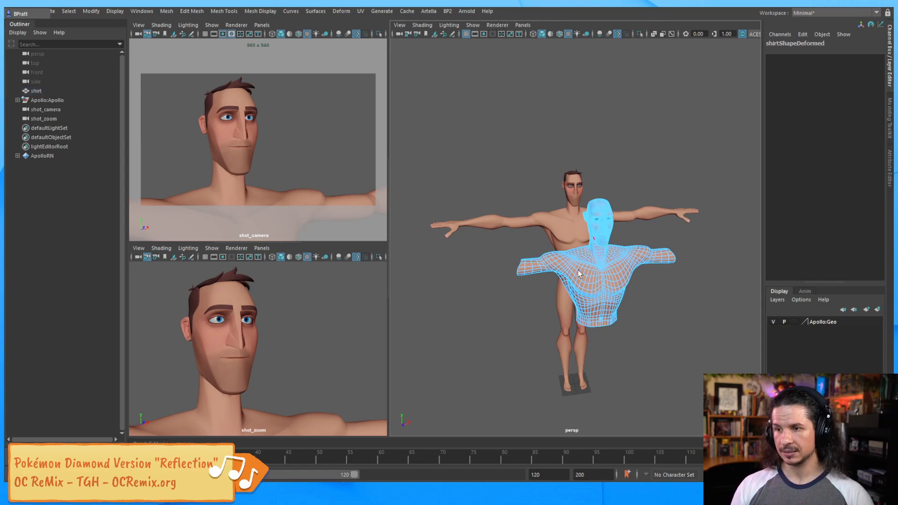
Step: Delete the face loop around the base of the shirt mesh's neck to separate the head
left_click_drag(578, 294, 639, 274, "alt")
middle_click_drag(639, 274, 537, 323, "alt")
right_click_drag(537, 323, 690, 273, "alt")
middle_click_drag(504, 323, 612, 252, "alt")
right_click_drag(589, 280, 673, 273, "alt")
left_click_drag(615, 293, 536, 284, "alt")
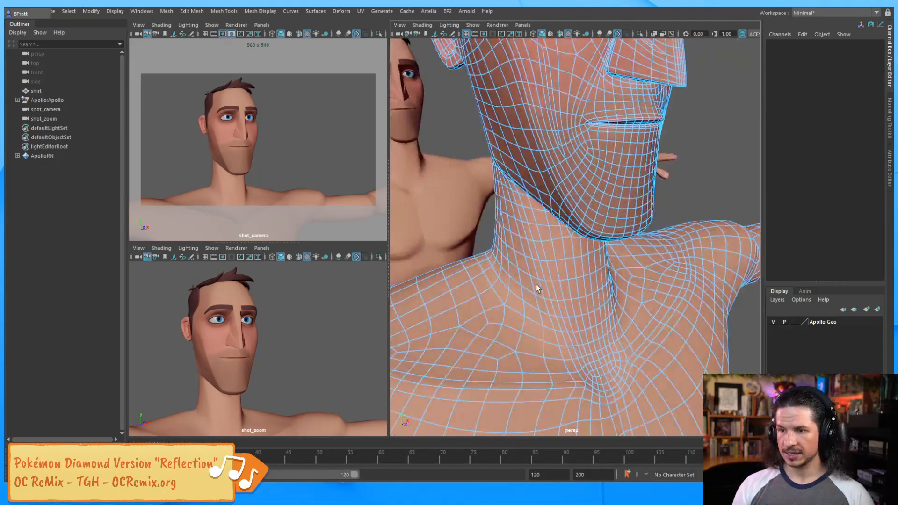
left_click(520, 305)
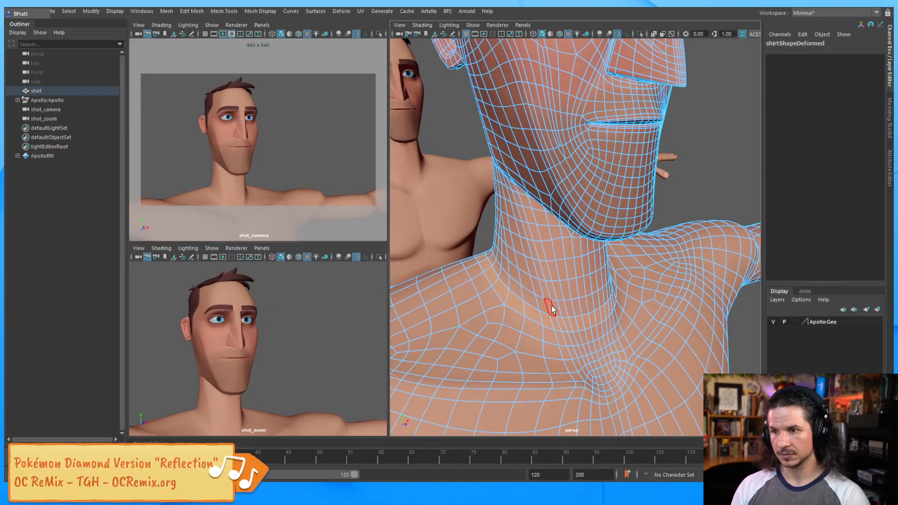
key("Delete")
Step: Delete the separated head and neck from the shirt mesh and return to object mode
double_click(560, 271)
mouse_move(528, 254)
left_mouse_down("alt")
mouse_move(691, 226)
mouse_move(538, 251)
left_mouse_up("alt")
key("Delete")
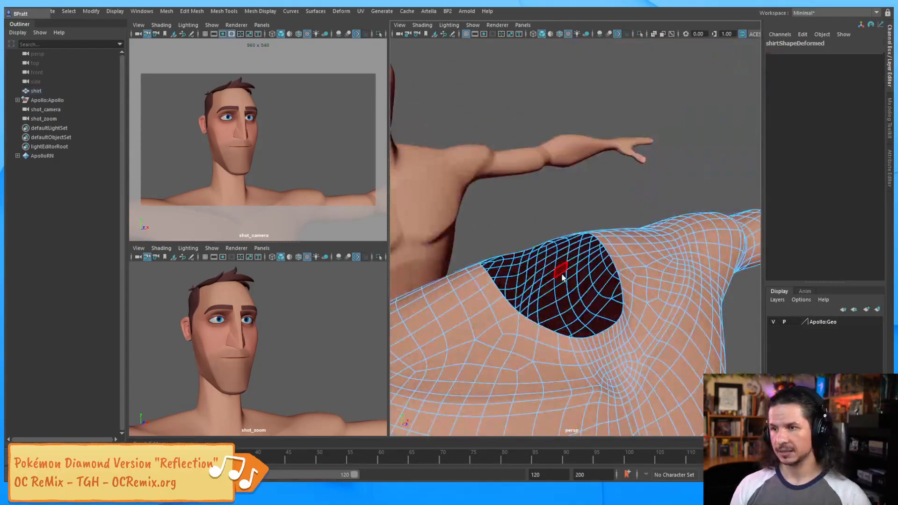
key("a")
key("F8")
Step: Assign a new Lambert material to the shirt, then bring back the Channel Box and clear the selection
left_click(662, 310)
left_click_drag(551, 251, 574, 298, "alt")
left_click(582, 315)
right_click_drag(574, 297, 591, 294, "alt")
middle_click_drag(591, 295, 575, 282, "alt")
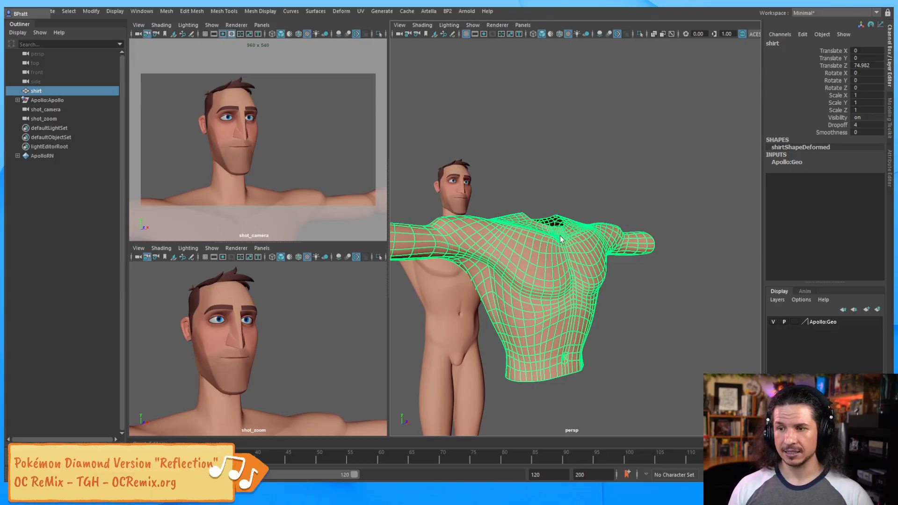
right_click(541, 270)
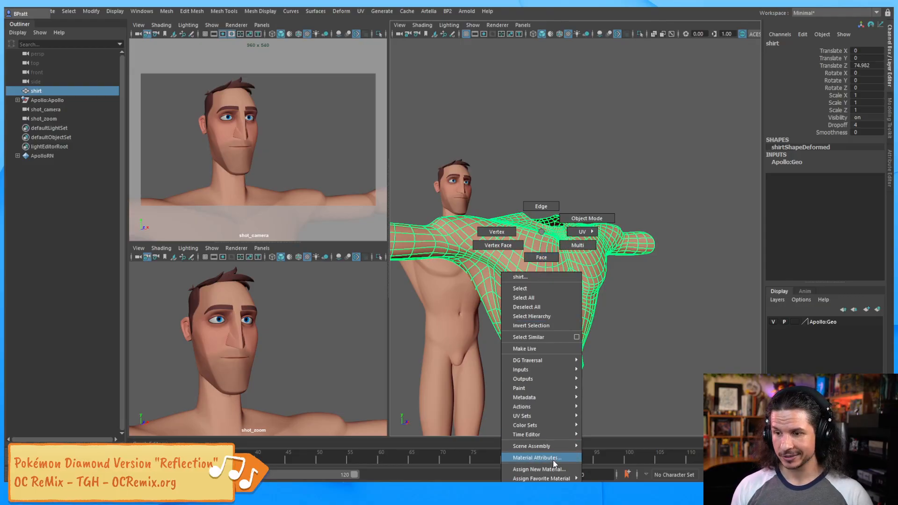
mouse_move(542, 477)
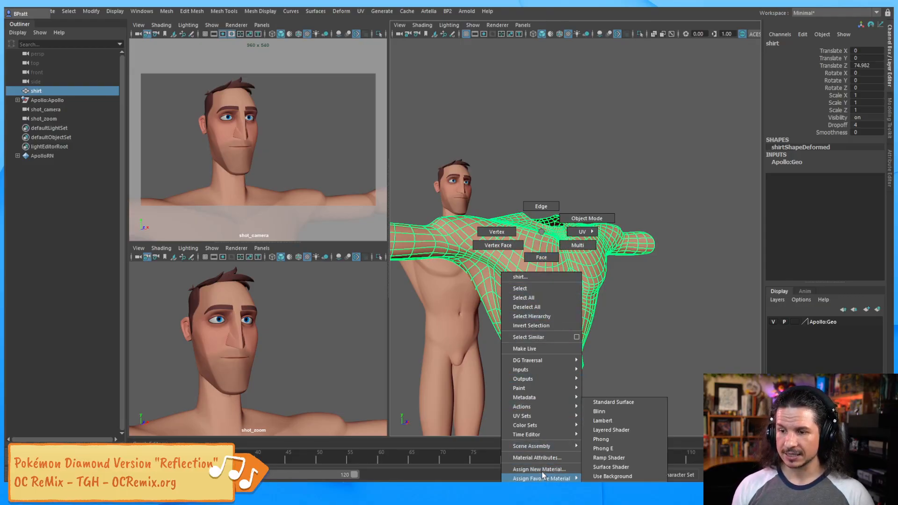
left_click(611, 420)
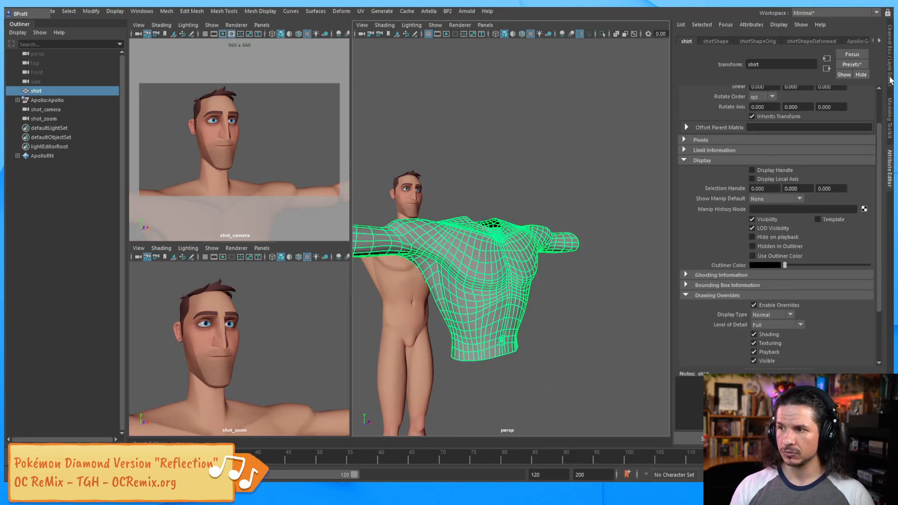
left_click(890, 82)
left_click(663, 280)
Step: Shorten one of the shirt's sleeves by deleting a face loop near its opening and the leftover faces beyond it
left_click_drag(663, 280, 537, 304, "alt")
left_click(555, 324)
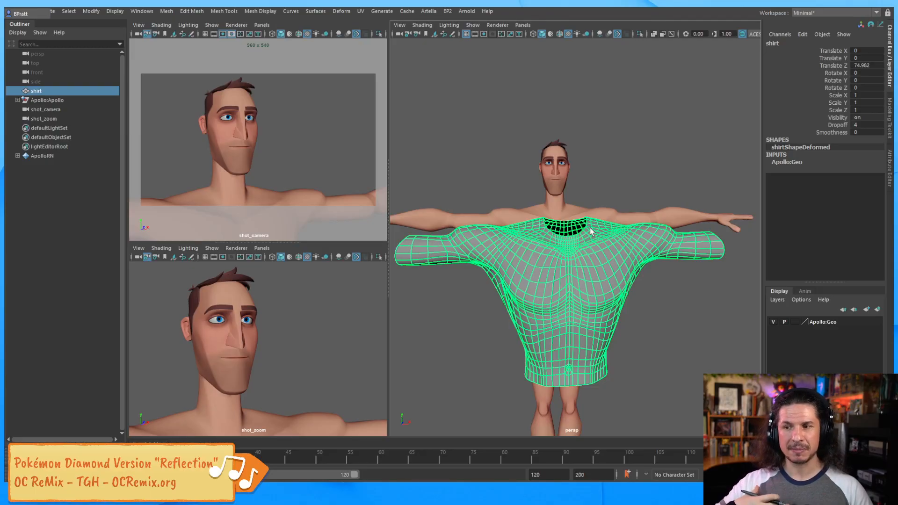
left_click_drag(598, 215, 588, 251, "alt")
right_click_drag(588, 251, 633, 253, "alt")
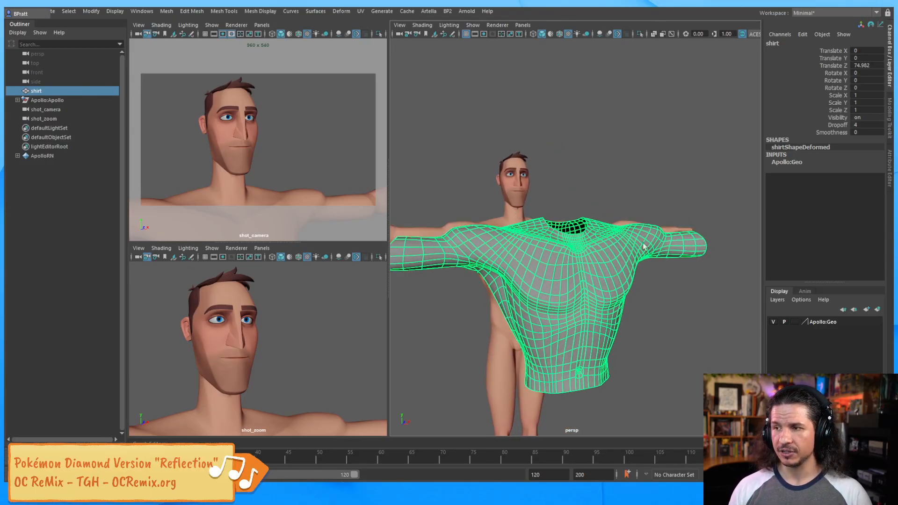
left_click_drag(574, 270, 637, 261, "alt")
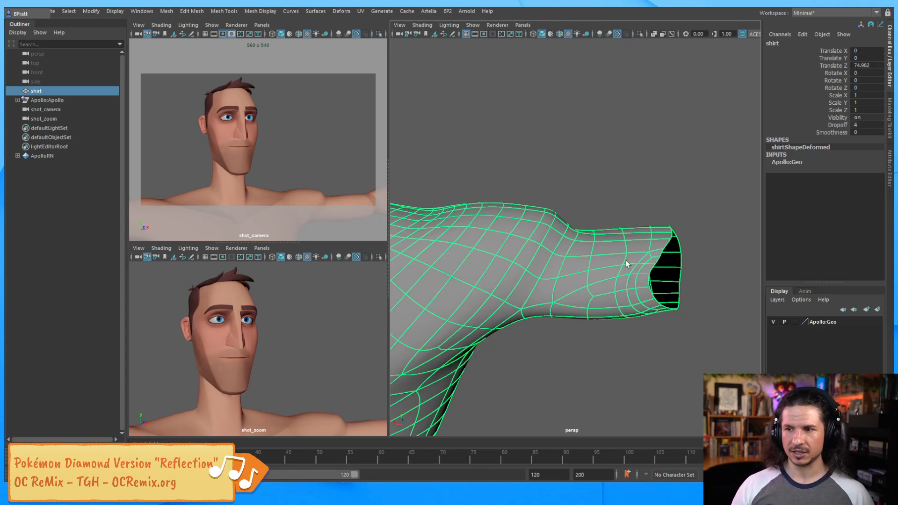
right_click_drag(632, 232, 632, 270)
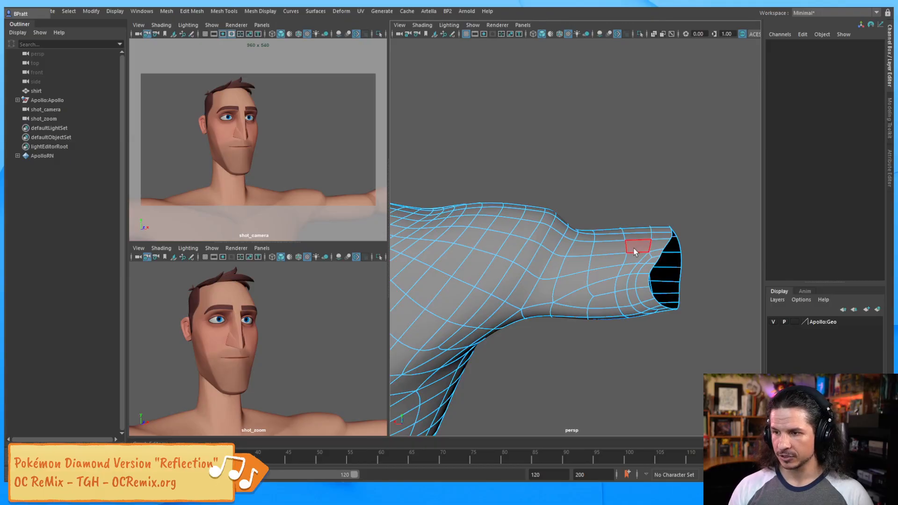
left_click(640, 245)
double_click(633, 260, "shift")
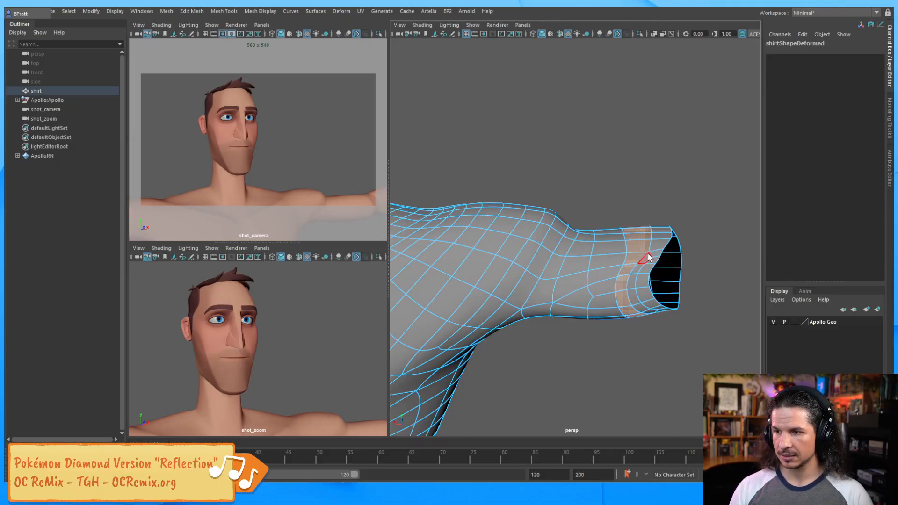
key("Delete")
double_click(656, 244)
key("Delete")
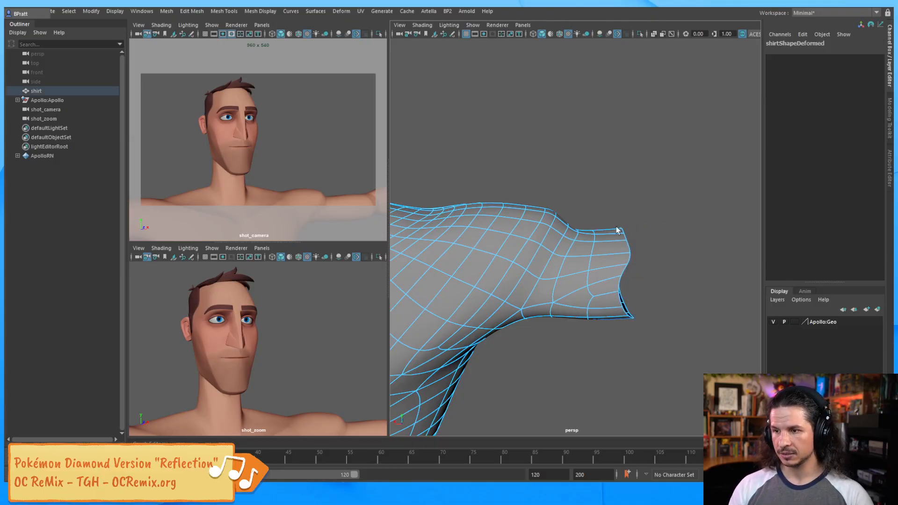
Step: Shorten the opposite sleeve to match by deleting its face loop and leftover end faces, then return to object mode
left_click_drag(618, 341, 571, 228, "alt")
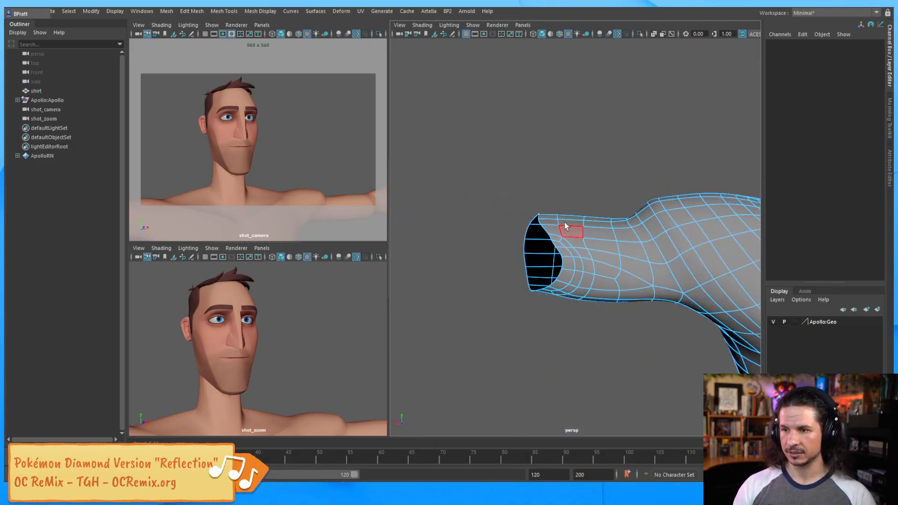
double_click(576, 242)
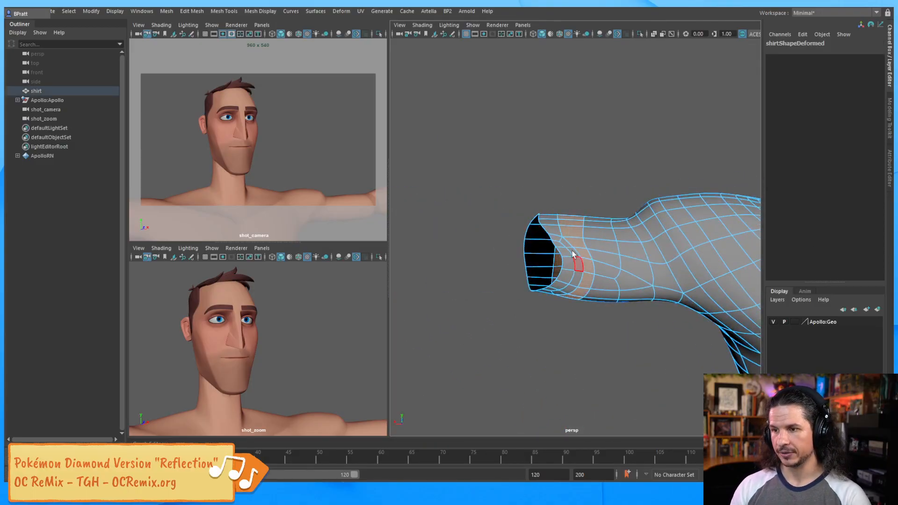
key("Delete")
double_click(553, 231)
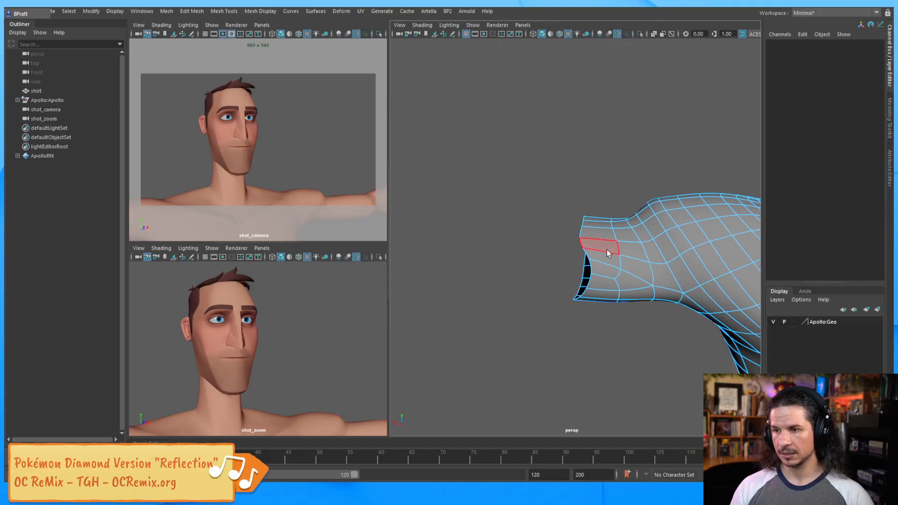
right_click(597, 233)
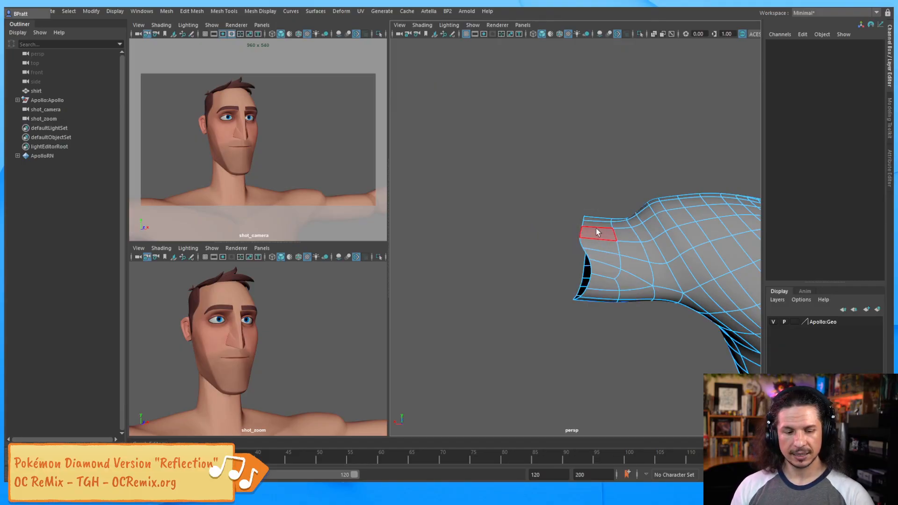
key("F8")
left_click_drag(525, 215, 567, 204, "alt")
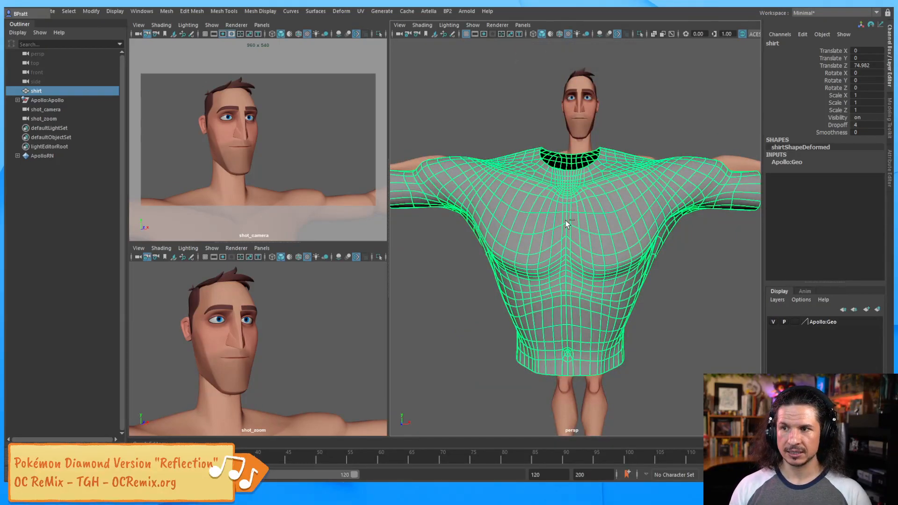
Step: Turn on Object X symmetry for the shirt and restore the hidden status line
right_click(566, 223, "ctrl")
right_click(567, 223, "ctrl+shift")
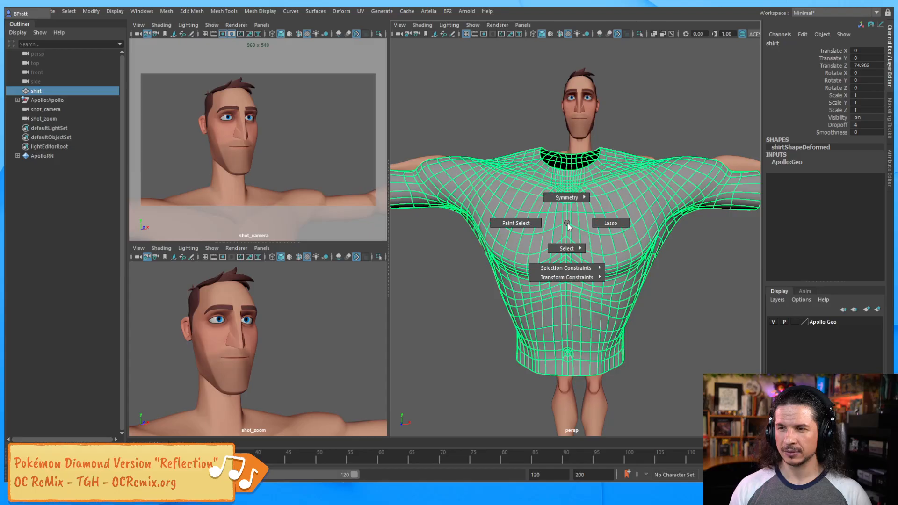
right_click_drag(567, 222, 571, 169, "ctrl+shift")
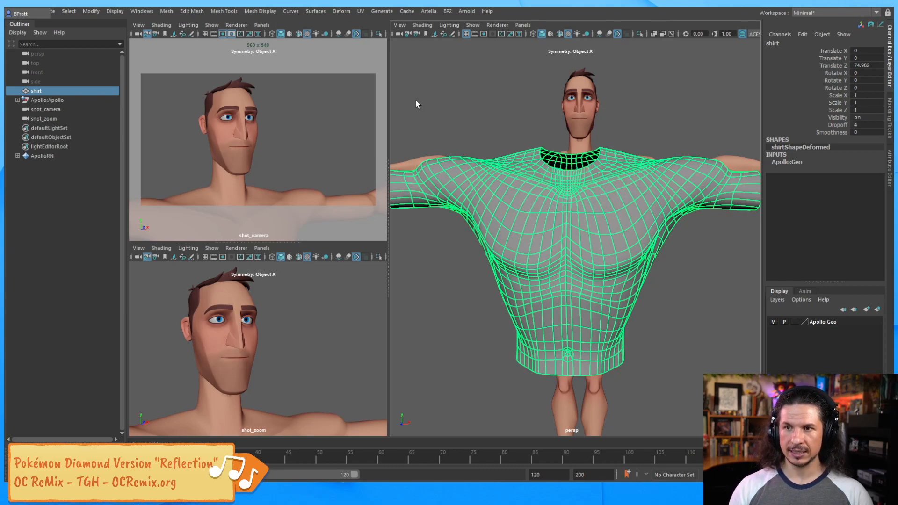
key("space")
left_click_drag(624, 123, 666, 108)
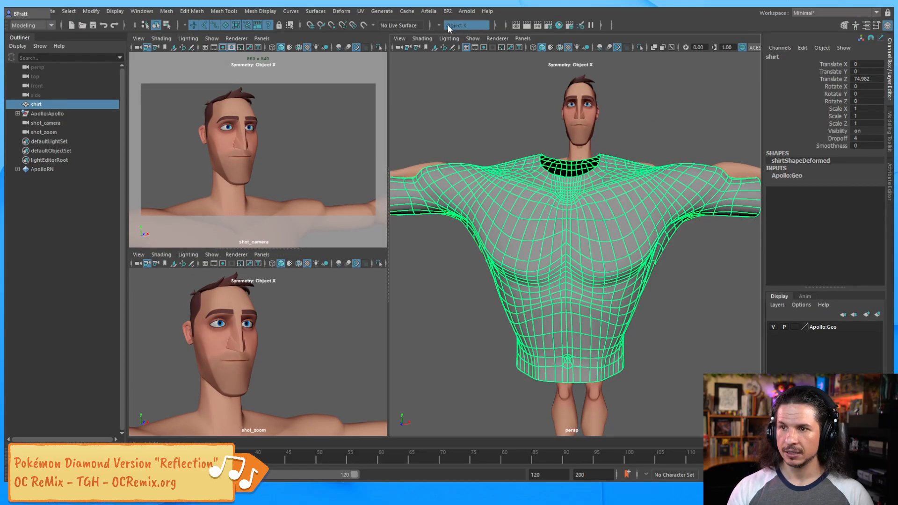
Step: Turn symmetry off and set it back to Object X
left_click(441, 25)
left_click(452, 30)
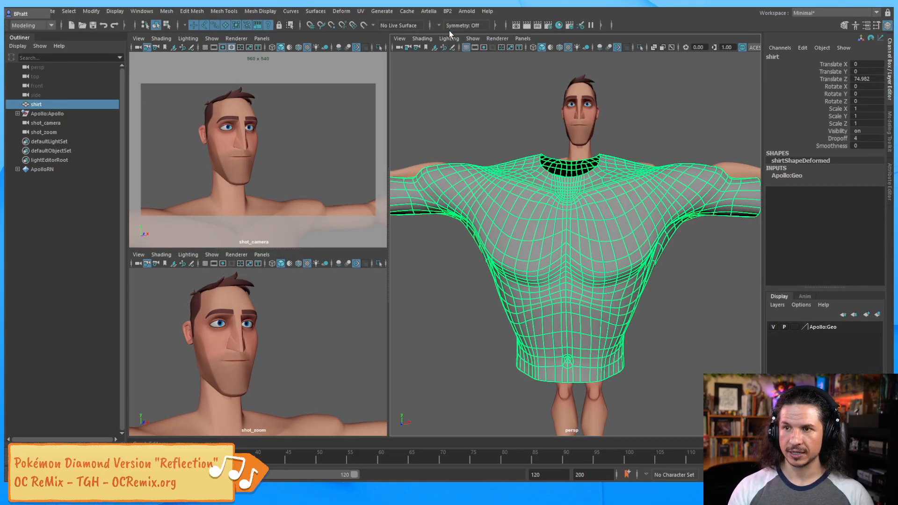
left_click(439, 25)
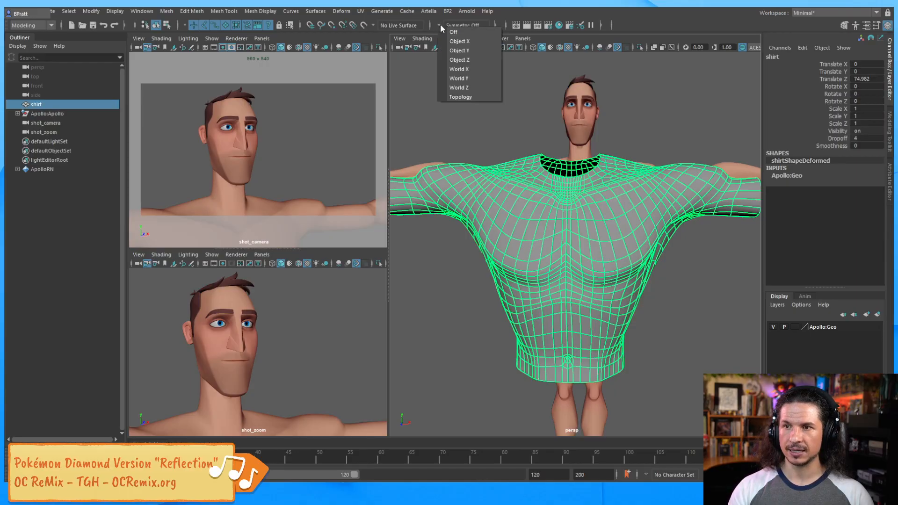
left_click(467, 42)
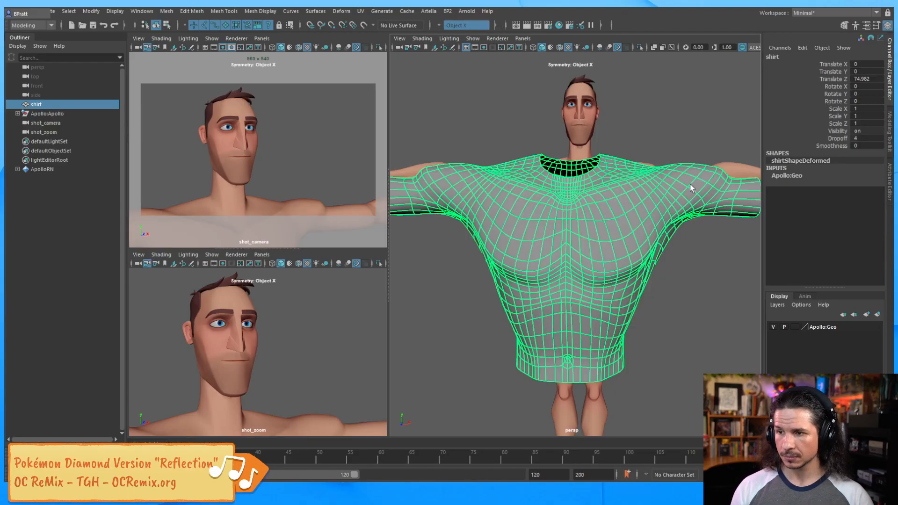
Step: Straighten the shirt's sleeve openings by scaling their border vertices flat along the X axis
right_click_drag(689, 187, 585, 207, "alt")
right_click_drag(670, 201, 721, 194)
left_click_drag(727, 185, 696, 242)
left_click_drag(443, 209, 551, 163, "alt")
right_click_drag(552, 164, 685, 234, "alt")
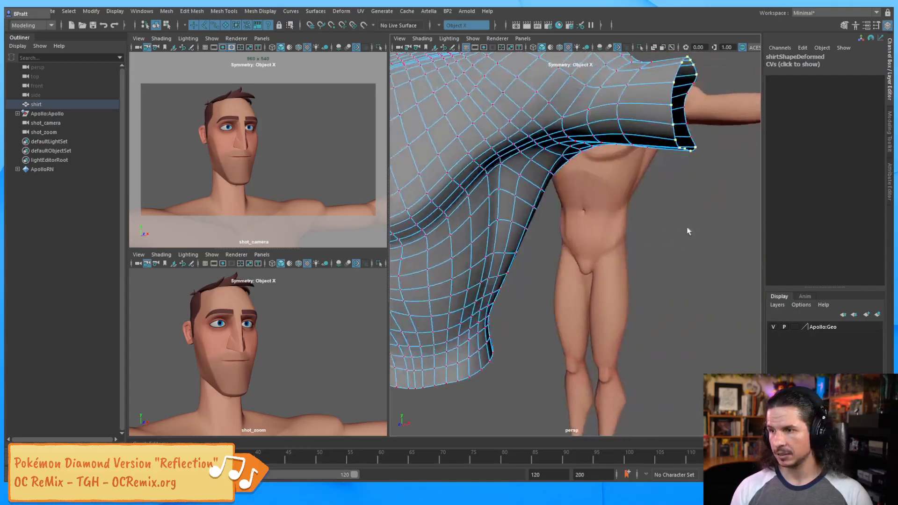
middle_click_drag(685, 234, 641, 267, "alt")
left_click_drag(694, 119, 634, 186, "shift")
key("r")
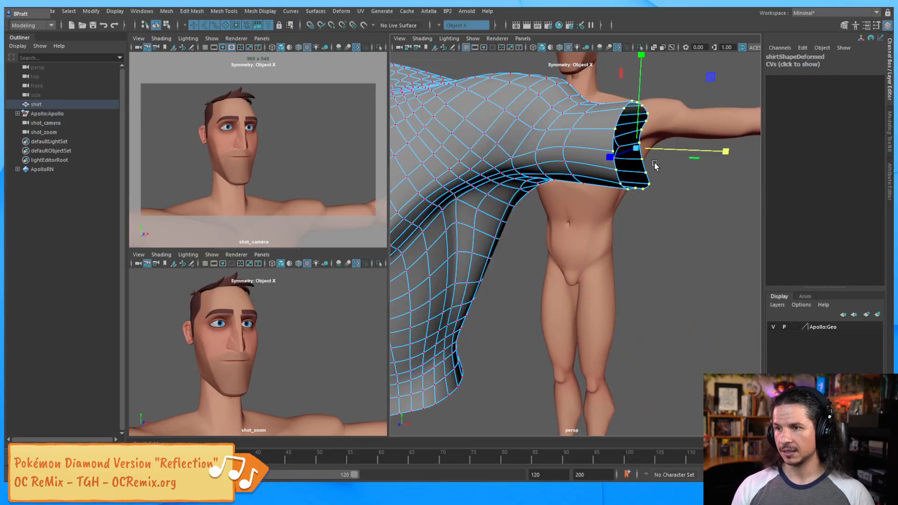
left_click_drag(725, 151, 670, 150)
key("w")
left_click_drag(594, 180, 622, 190, "alt")
right_click_drag(644, 178, 582, 199, "alt")
Step: Level the shirt's bottom hem by scaling its border vertices flat along the Y axis, and return to object mode
key("F8")
key("F8")
left_click_drag(615, 219, 560, 225, "alt")
right_click_drag(559, 217, 516, 217)
left_click_drag(421, 272, 444, 277, "alt")
left_click_drag(434, 307, 585, 254)
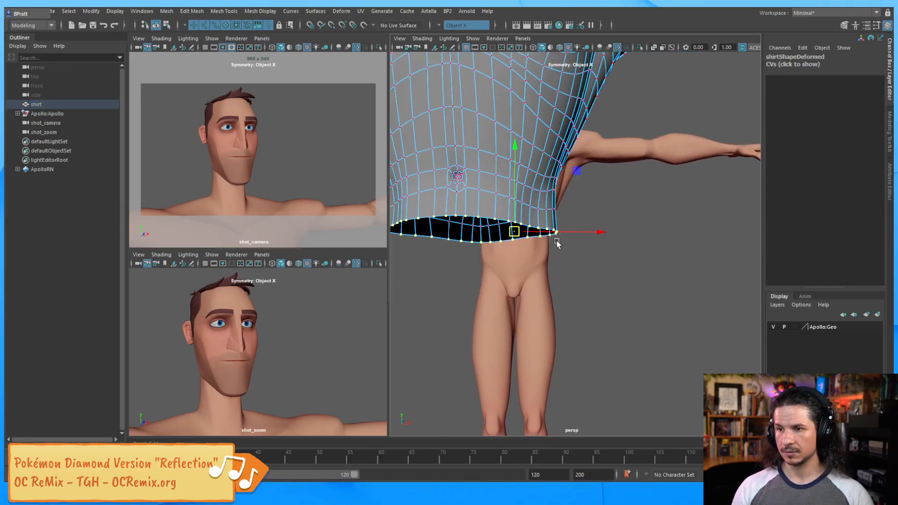
left_click_drag(514, 157, 515, 215)
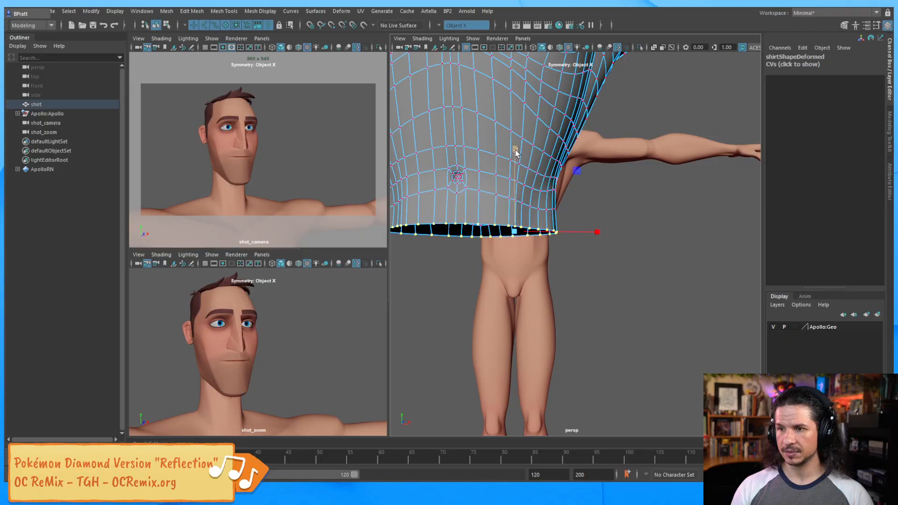
middle_click_drag(583, 160, 673, 256, "alt")
right_click_drag(673, 256, 535, 237, "alt")
key("F8")
left_click(484, 295)
left_click_drag(564, 249, 551, 214, "alt")
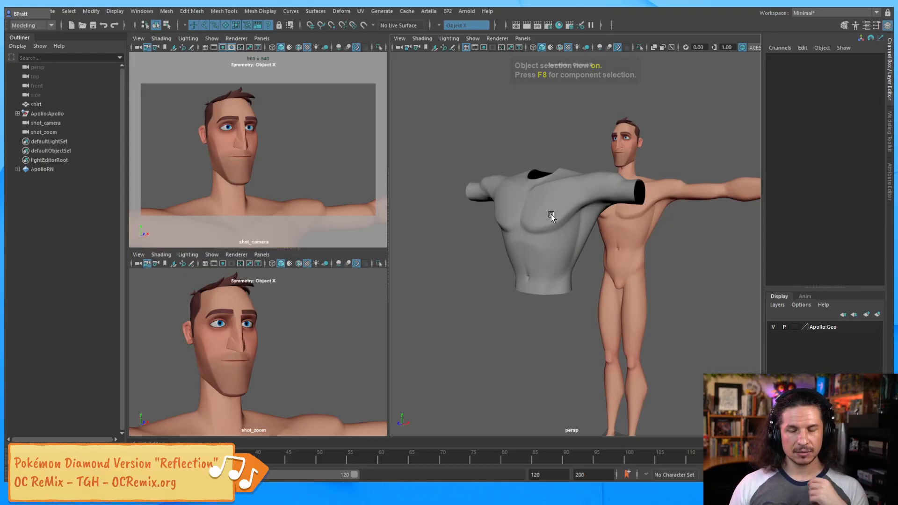
Step: Delete two edge loops along the crease beneath the shirt's chest muscles
left_click(542, 212)
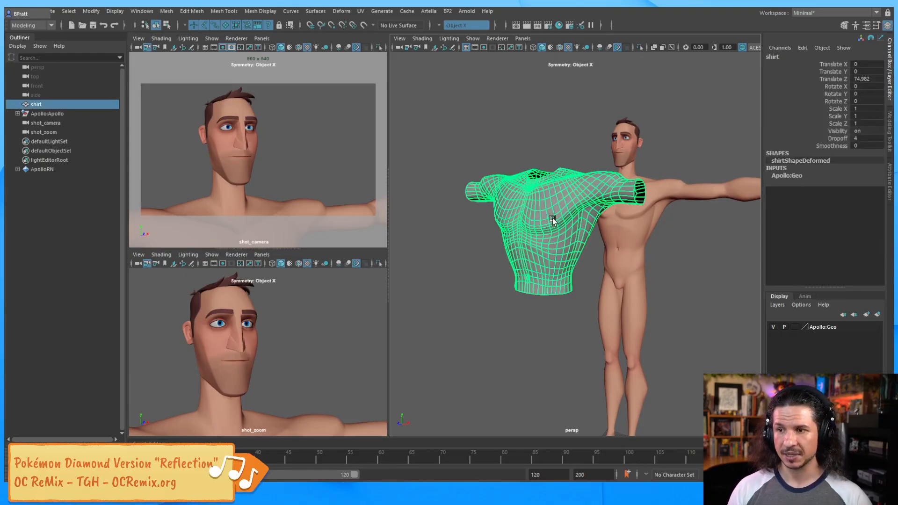
scroll(513, 218, "up", 6)
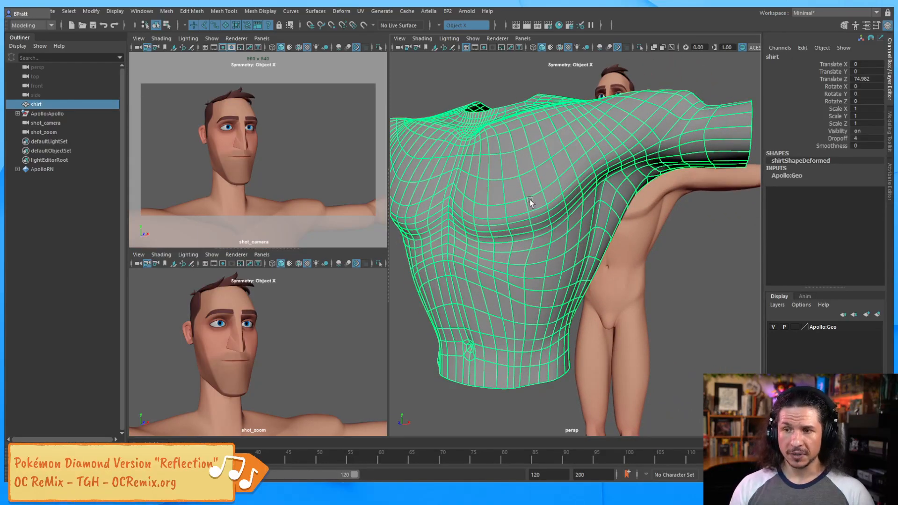
right_click_drag(528, 223, 532, 200)
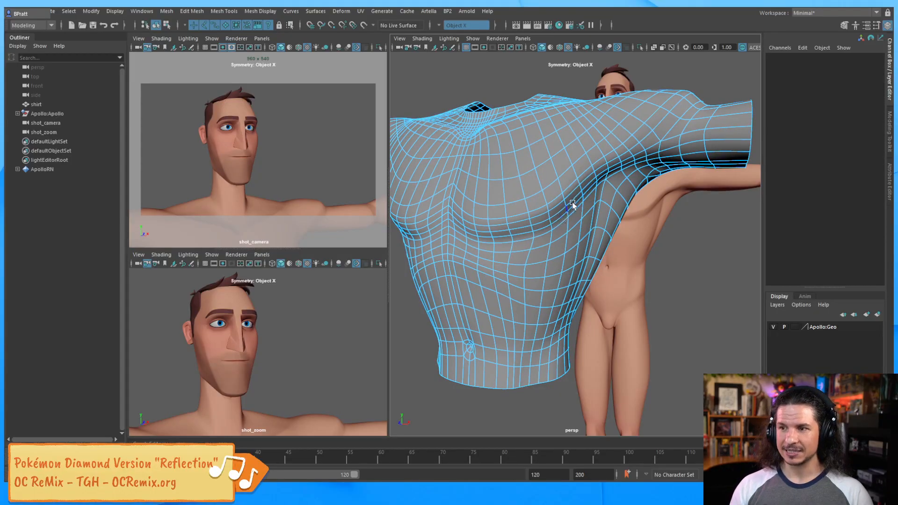
double_click(691, 153)
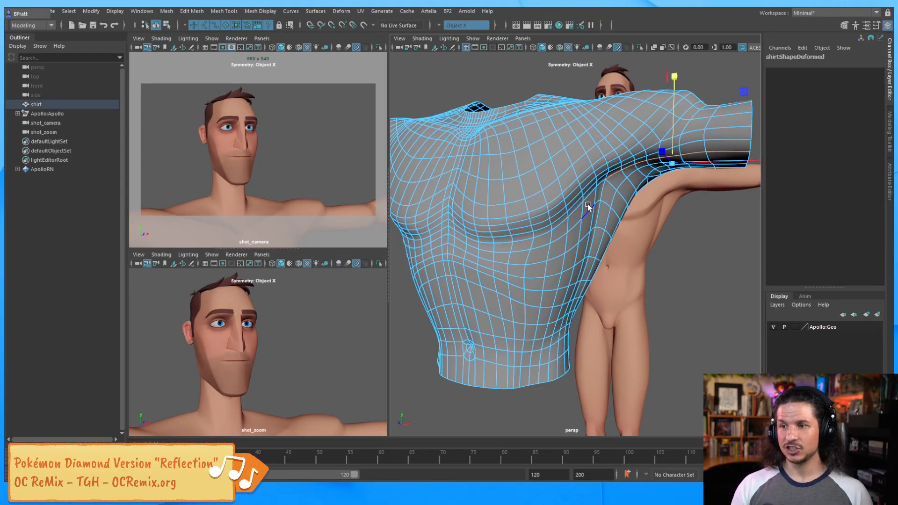
double_click(528, 230)
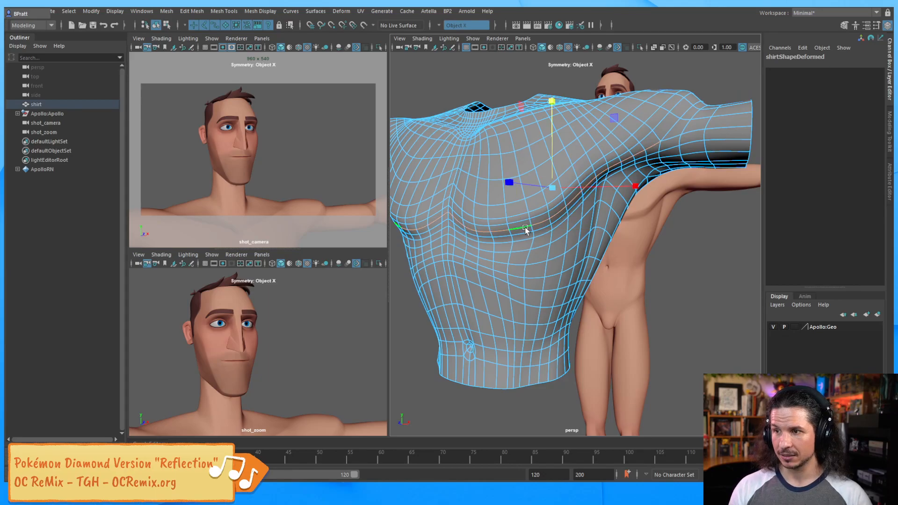
double_click(534, 215)
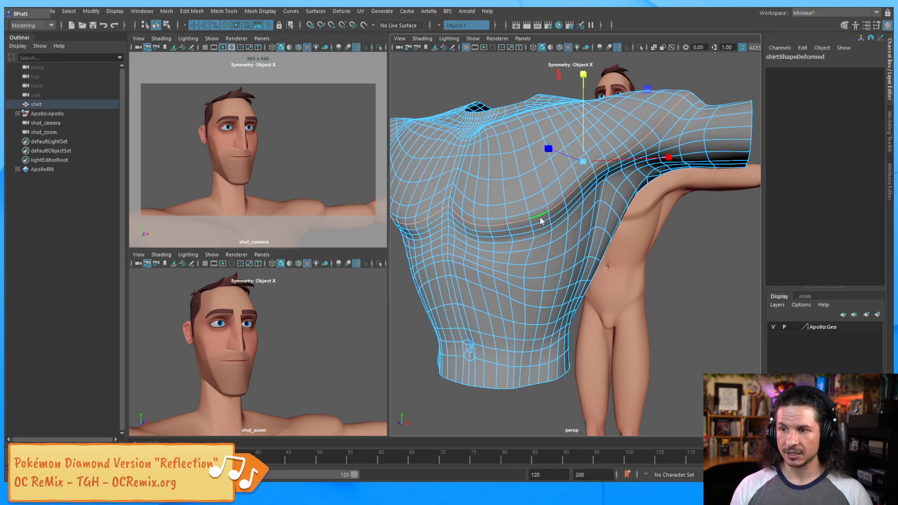
right_click(540, 220, "shift")
left_click(500, 230)
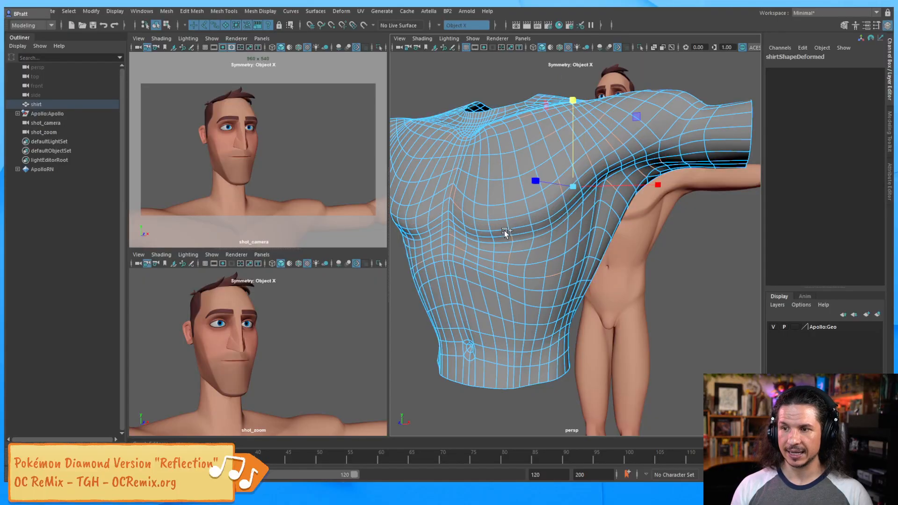
left_click_drag(531, 248, 540, 239, "alt")
double_click(531, 219)
double_click(532, 213)
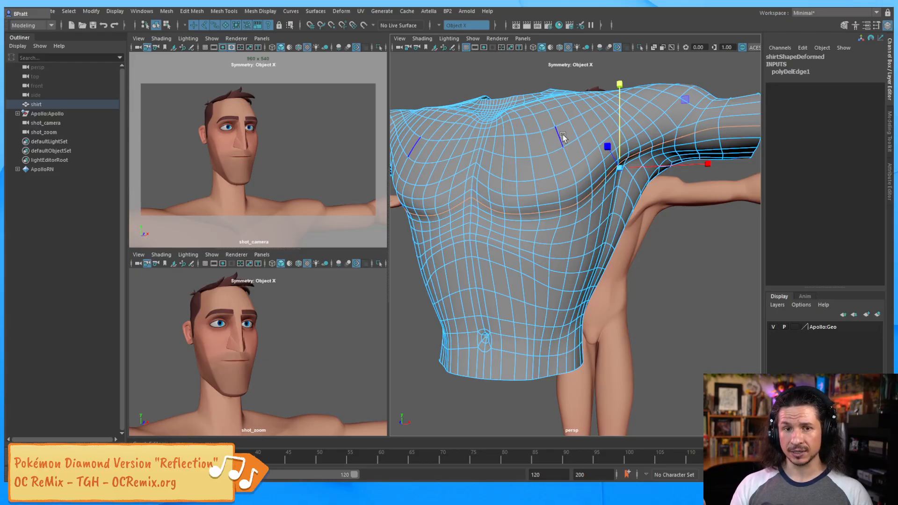
key("ctrl+Delete")
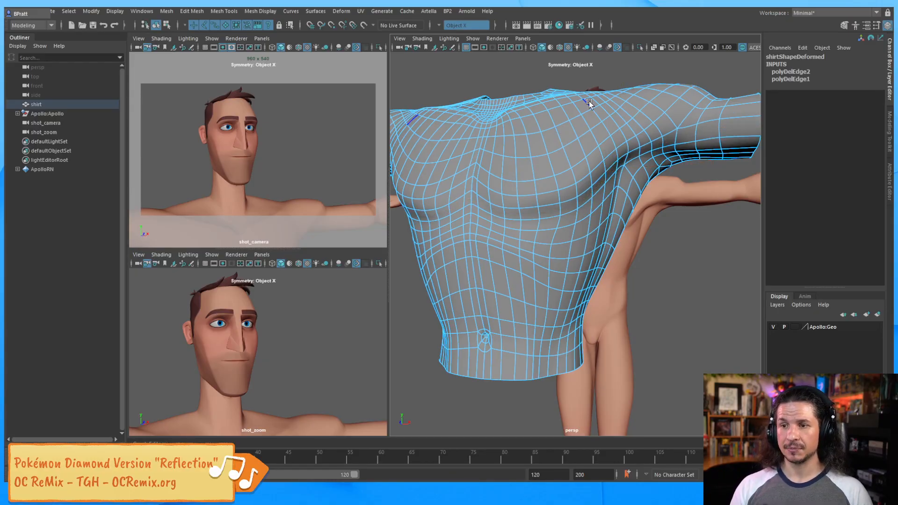
Step: Delete an edge loop across the shirt's upper abdomen, including its edge vertices
left_click(510, 246)
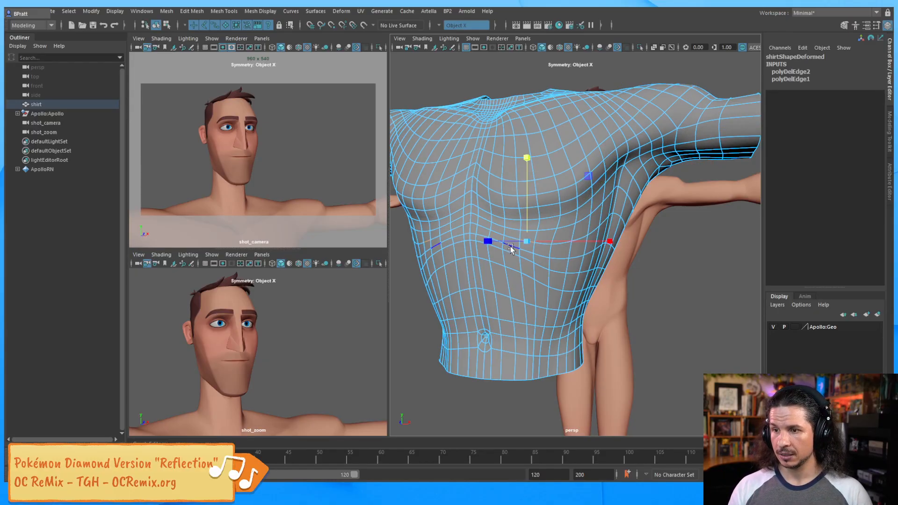
double_click(536, 252)
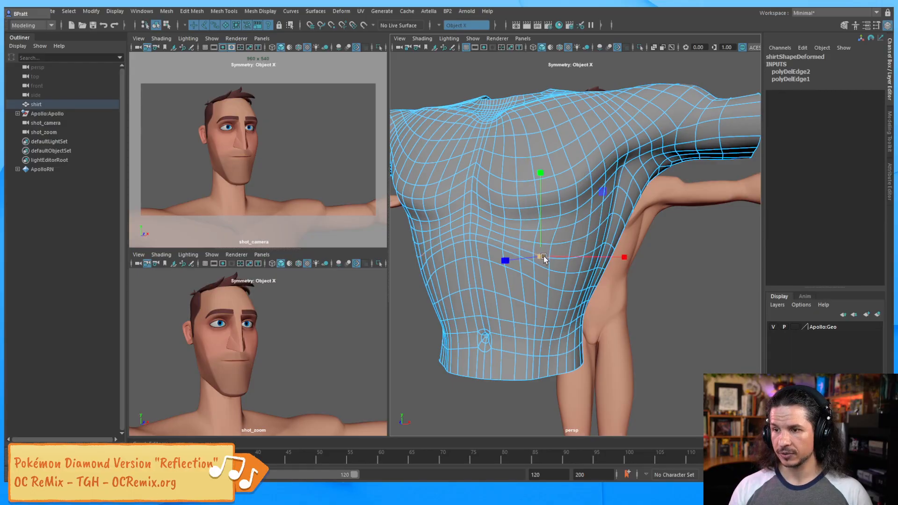
key("ctrl+Delete")
Step: Examine the shirt's remaining edge flow around the lower chest, back and neckline, and return to object mode
left_click(497, 223)
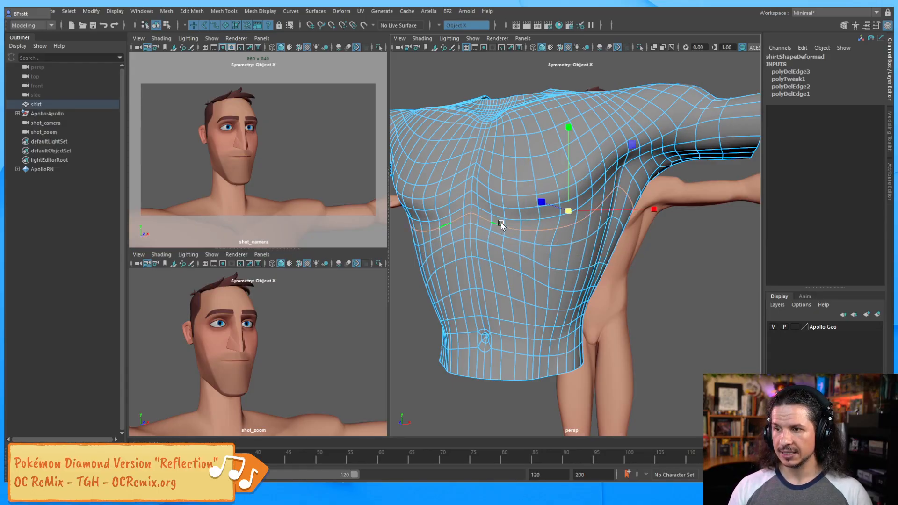
mouse_move(501, 222)
left_mouse_down("alt")
mouse_move(552, 245)
mouse_move(506, 250)
mouse_move(494, 238)
left_mouse_up("alt")
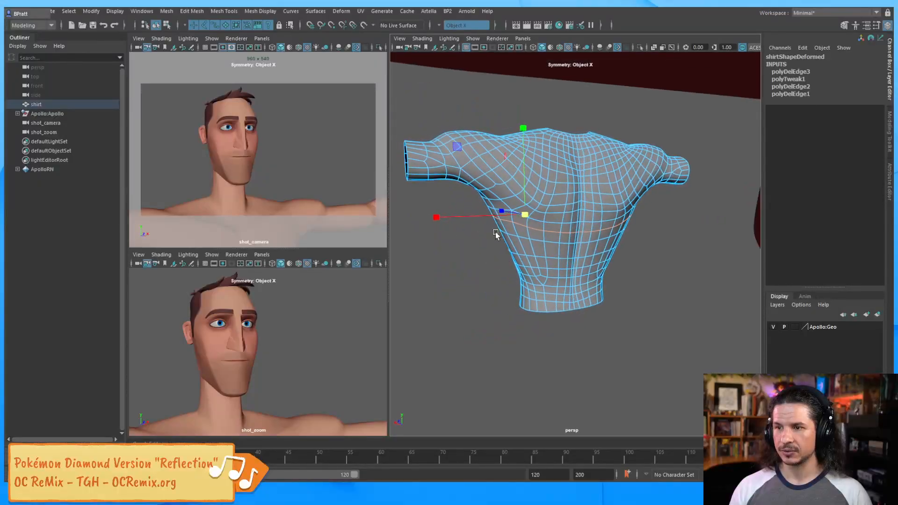
right_click_drag(494, 237, 611, 195, "alt")
left_click_drag(611, 195, 541, 220, "alt")
right_click_drag(540, 220, 576, 198, "alt")
left_click_drag(576, 197, 540, 246, "alt")
right_click_drag(541, 247, 565, 216, "alt")
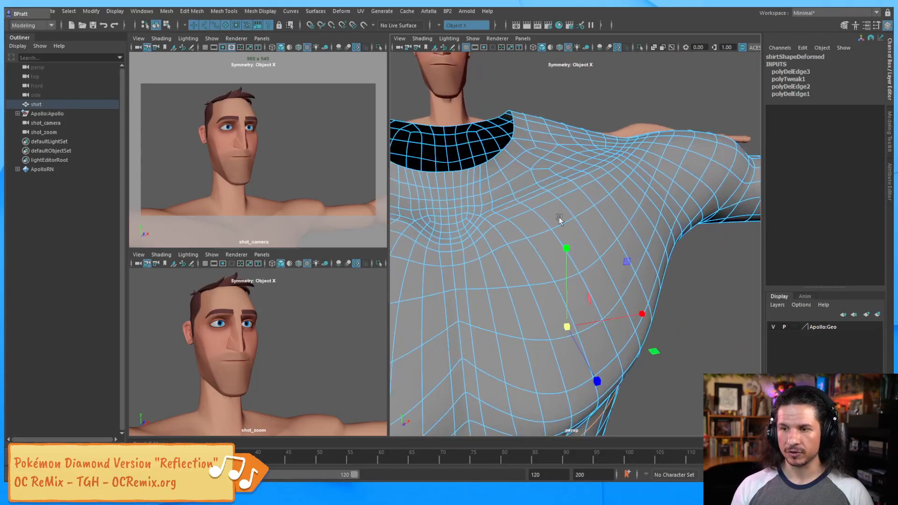
middle_click_drag(565, 216, 650, 236, "alt")
right_click_drag(564, 212, 582, 203, "alt")
right_click_drag(603, 240, 569, 243, "alt")
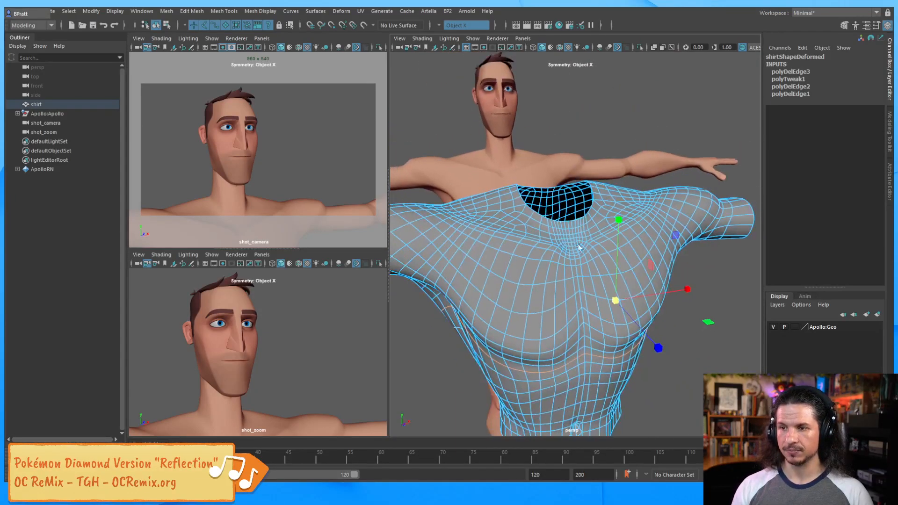
left_click_drag(569, 243, 538, 238, "alt")
key("F8")
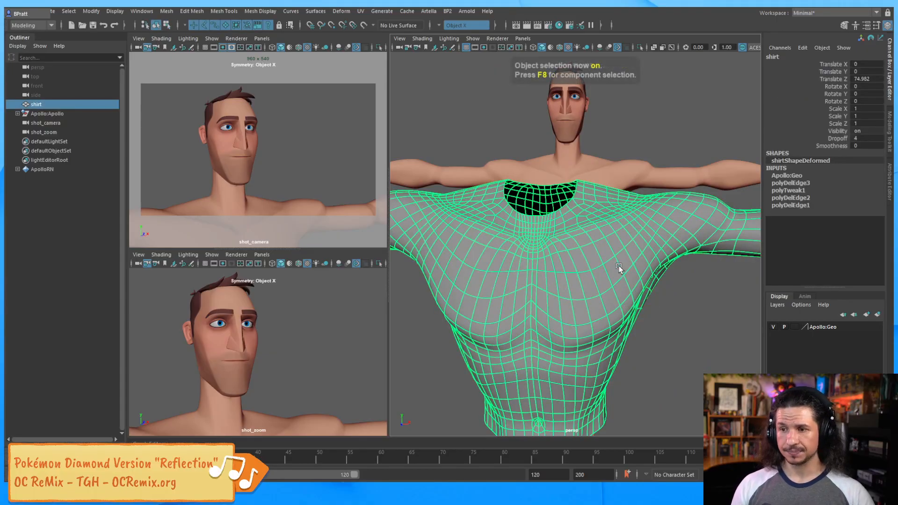
right_click_drag(585, 296, 550, 302, "alt")
middle_click_drag(551, 302, 559, 240, "alt")
left_click_drag(559, 239, 575, 253, "alt")
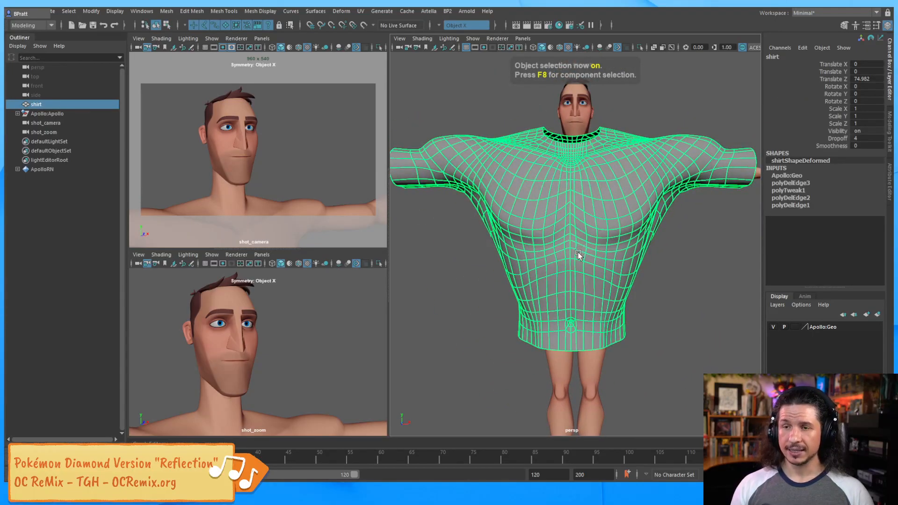
left_click_drag(551, 266, 528, 223, "alt")
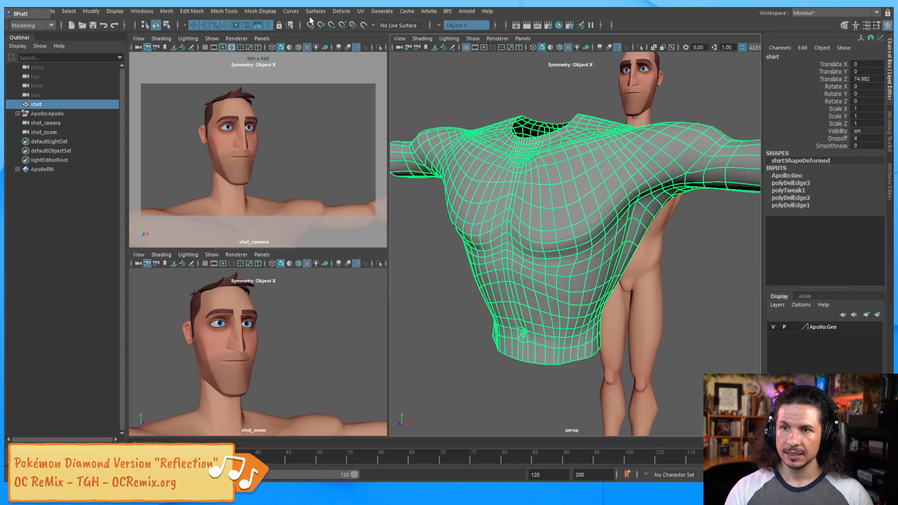
Step: Detach the Sculpting Tools list as a floating window and activate the Relax Tool on the shirt
left_click(235, 12)
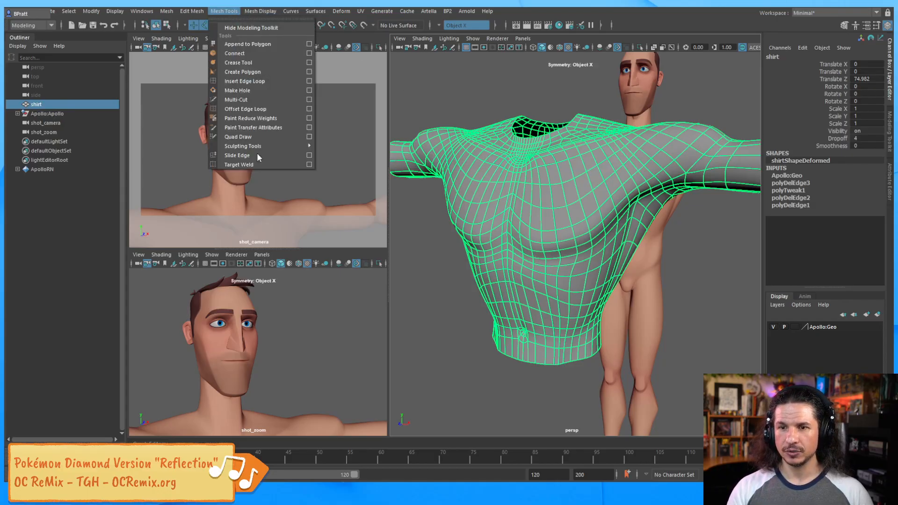
mouse_move(256, 147)
left_click(354, 135)
mouse_move(353, 127)
left_mouse_down()
mouse_move(201, 138)
mouse_move(204, 127)
left_mouse_up()
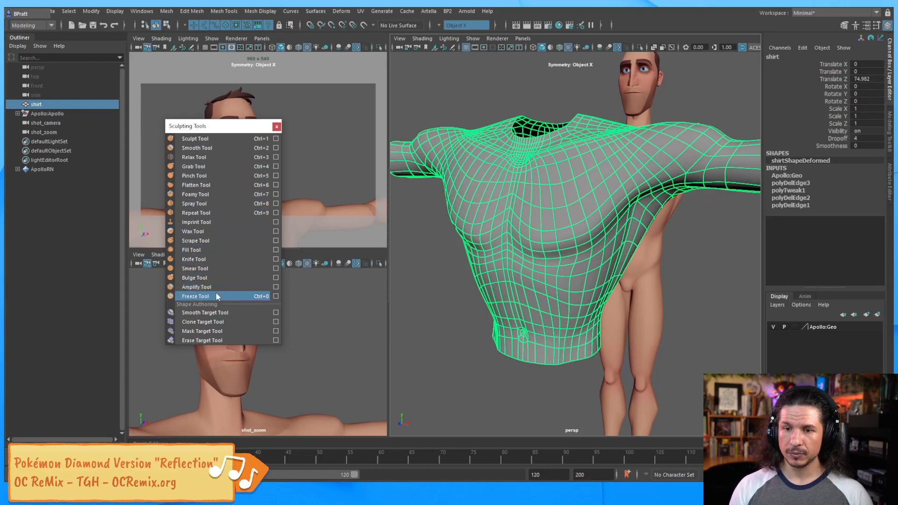
left_click(206, 157)
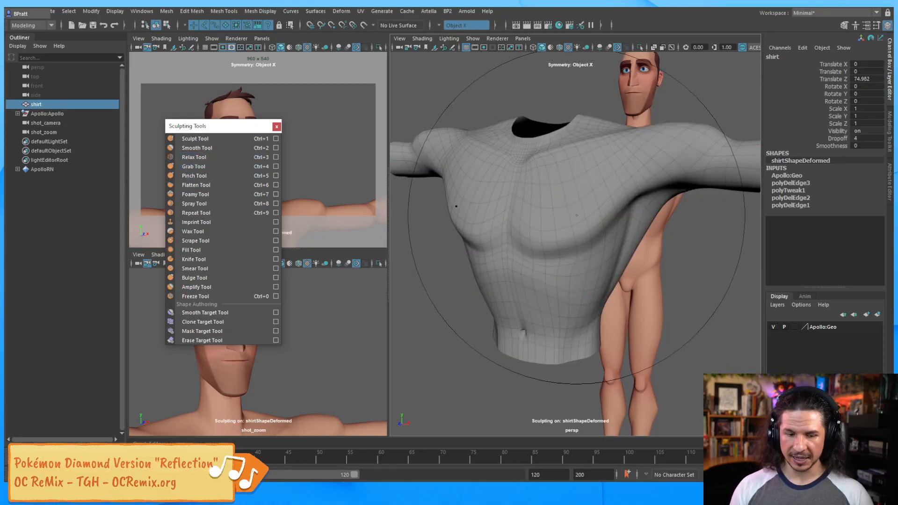
Step: Relax the shirt's chest and upper abdomen with the Relax Tool to soften the muscle definition
mouse_move(577, 214)
left_mouse_down()
mouse_move(552, 214)
mouse_move(567, 215)
mouse_move(585, 234)
left_mouse_up()
key("b")
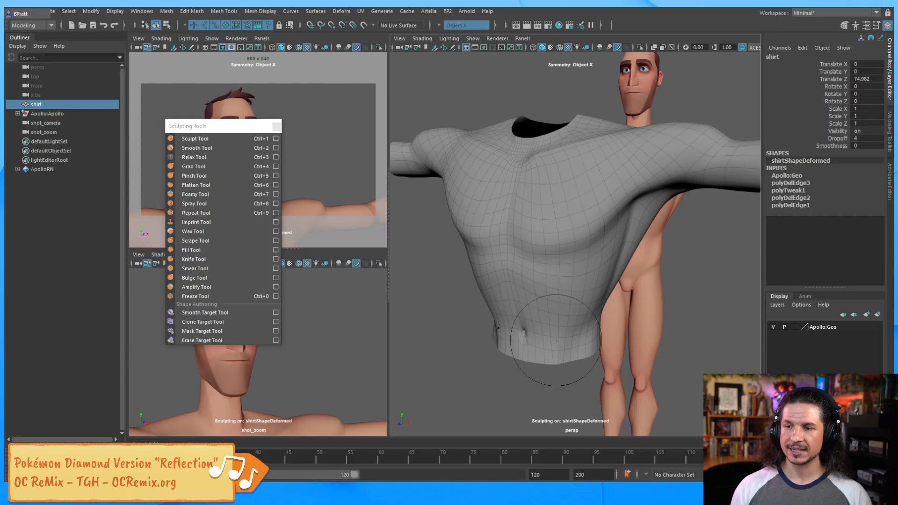
left_click_drag(525, 190, 526, 228, "alt")
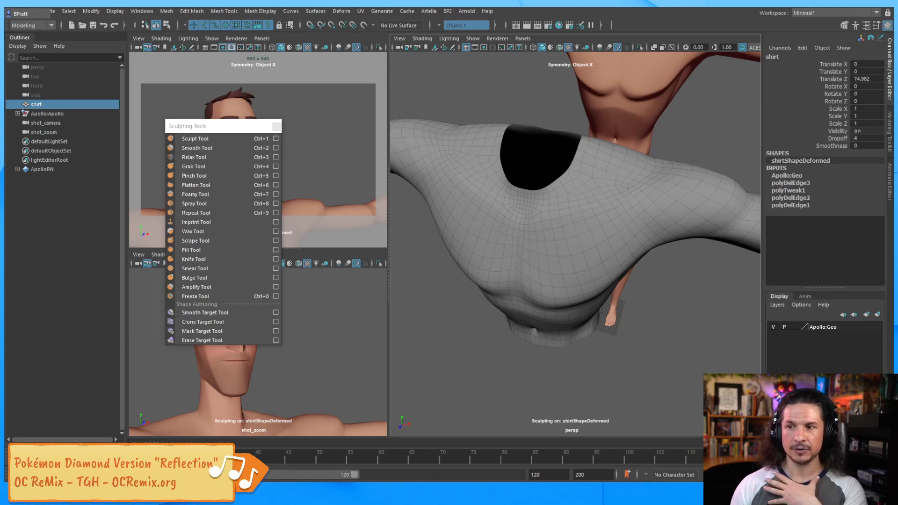
left_click_drag(584, 206, 583, 227)
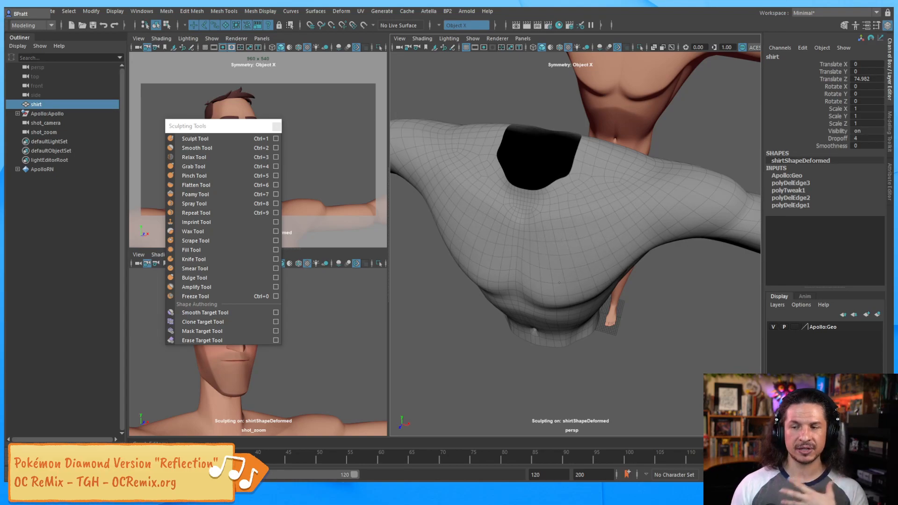
left_click_drag(641, 200, 624, 284, "alt")
left_click_drag(597, 322, 694, 228, "alt")
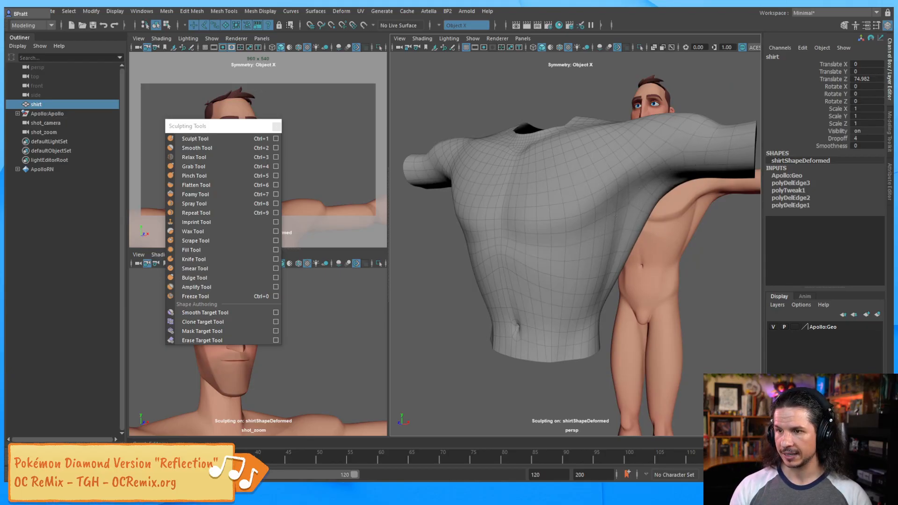
left_click_drag(603, 286, 578, 300, "alt")
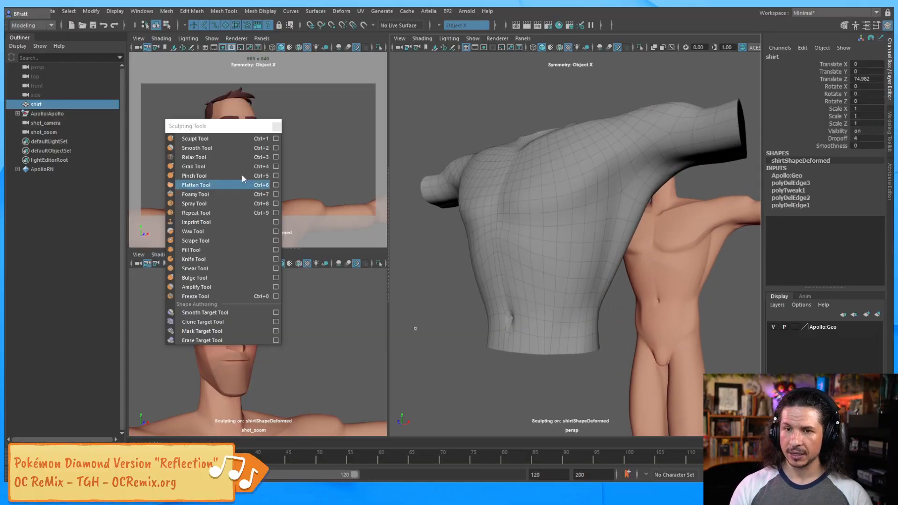
Step: Smooth out the navel dimple on the shirt's front with the Smooth Tool
left_click(209, 148)
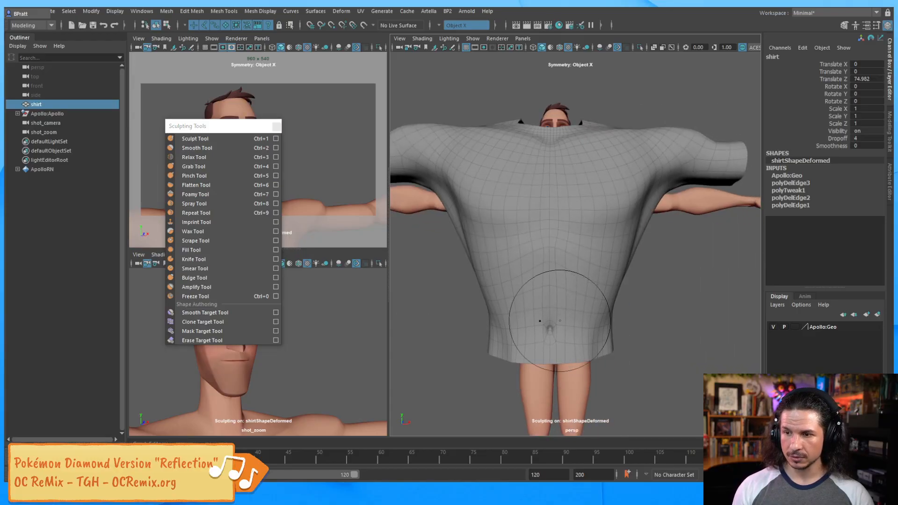
mouse_move(559, 321)
left_mouse_down()
mouse_move(556, 332)
mouse_move(554, 313)
mouse_move(568, 311)
mouse_move(550, 334)
left_mouse_up()
key("ctrl+z")
key("b")
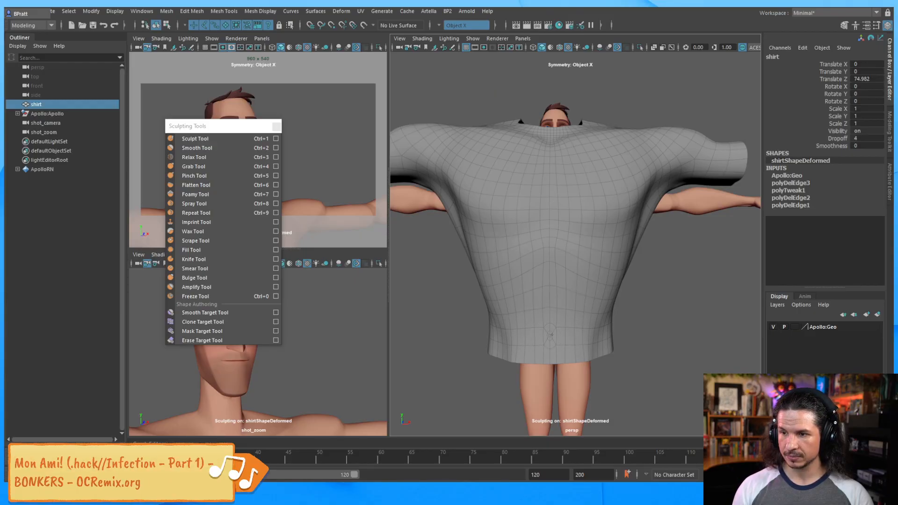
Step: Relax the spine crease and shoulder blade forms on the shirt's back with the Relax Tool
left_click_drag(567, 326, 554, 276, "alt")
right_click_drag(582, 237, 604, 234, "alt")
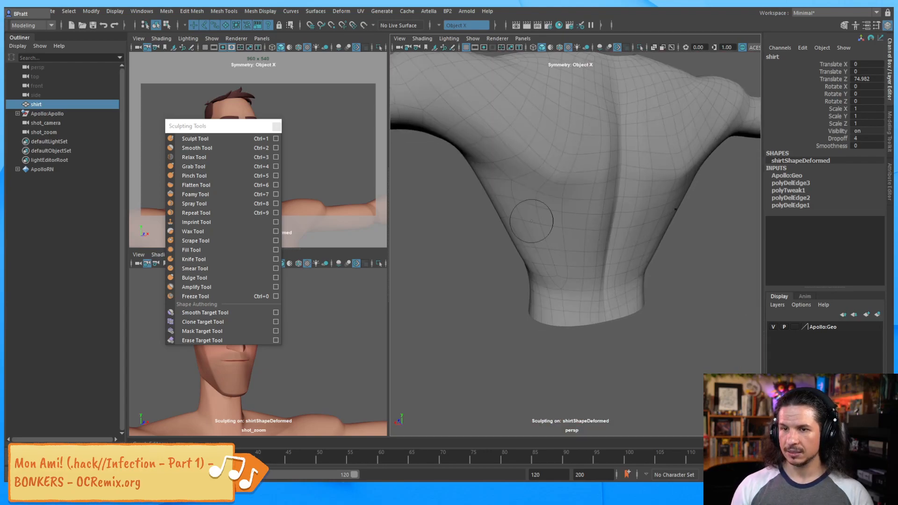
left_click(218, 158)
key("b")
mouse_move(597, 150)
left_mouse_down()
mouse_move(580, 150)
mouse_move(626, 145)
left_mouse_up()
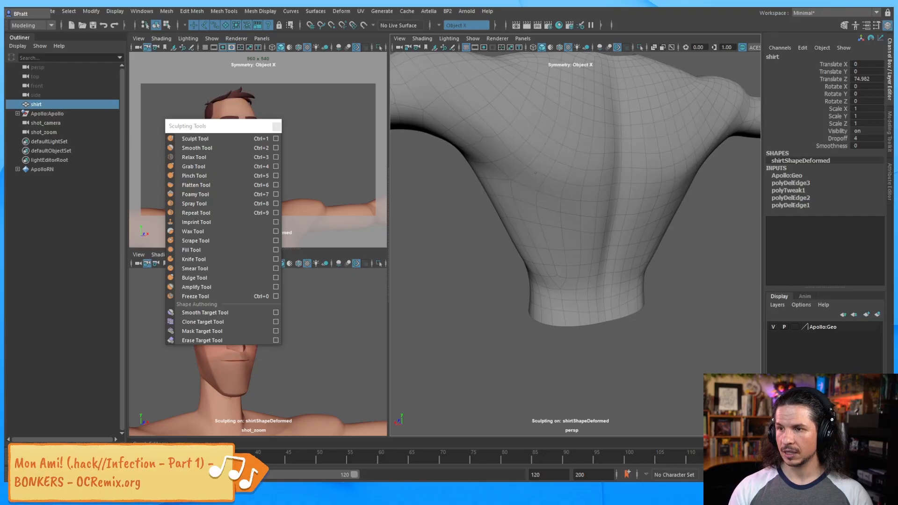
mouse_move(581, 124)
left_mouse_down("alt")
mouse_move(607, 212)
mouse_move(560, 205)
left_mouse_up("alt")
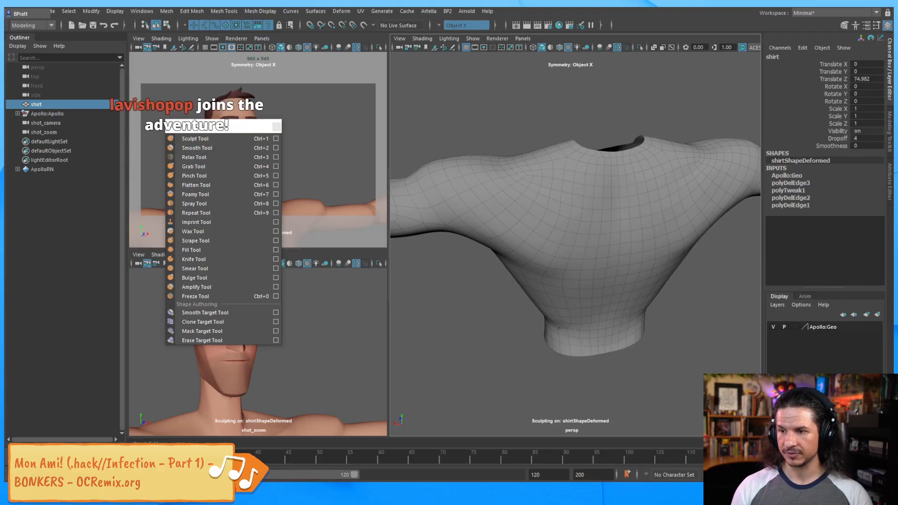
Step: Relax the shirt's lower back, sides and underarm areas, and leave the sculpting tool
left_click_drag(597, 333, 600, 359, "alt")
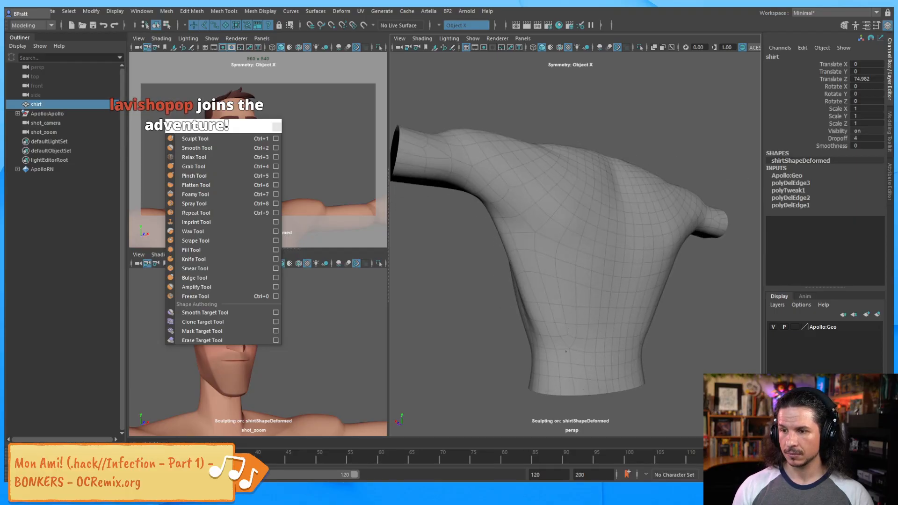
left_click_drag(525, 321, 543, 257, "alt")
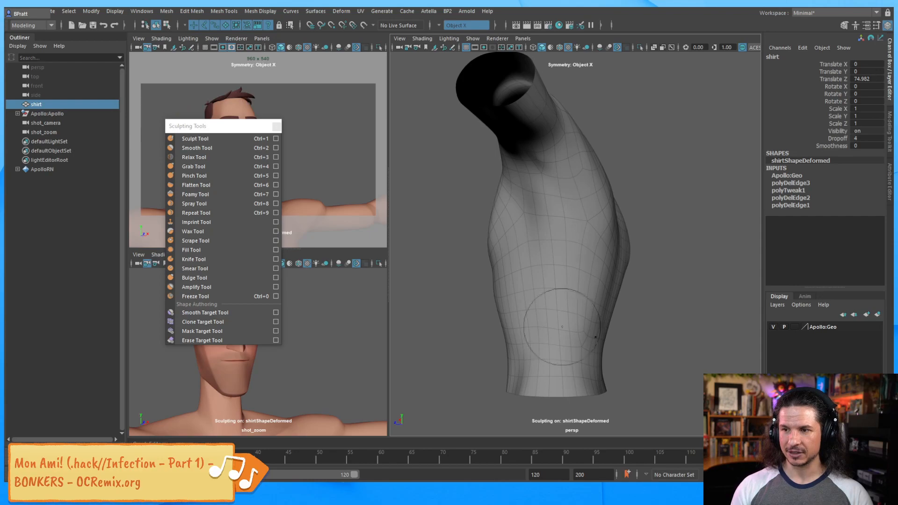
left_click_drag(547, 355, 521, 253, "alt")
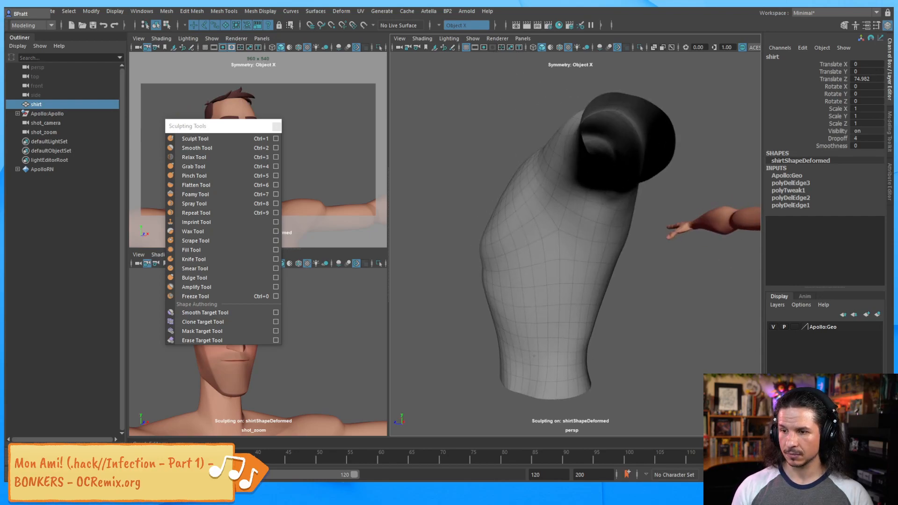
left_click_drag(541, 290, 569, 286, "alt")
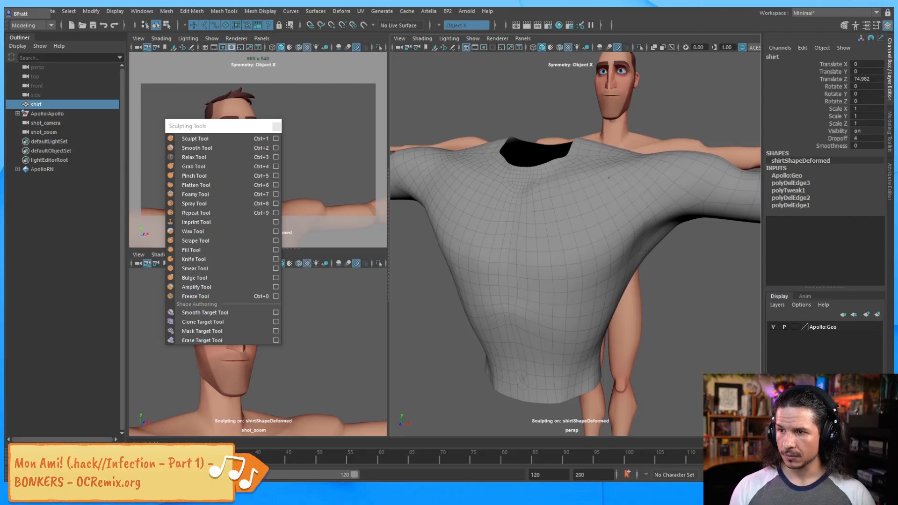
key("q")
Step: Move the shirt back onto the character's body by setting its Translate Z to 0
key("f")
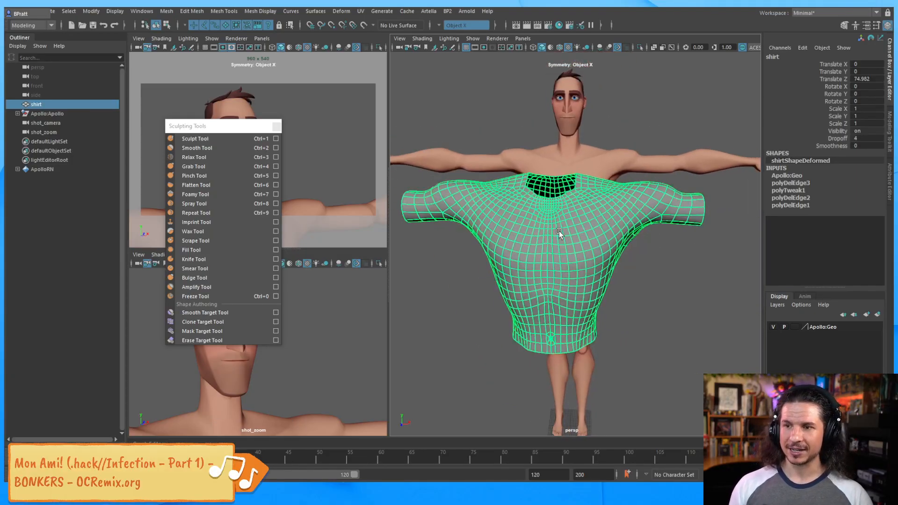
left_click_drag(603, 257, 593, 231, "alt")
left_click(589, 243)
left_click_drag(581, 261, 606, 267, "alt")
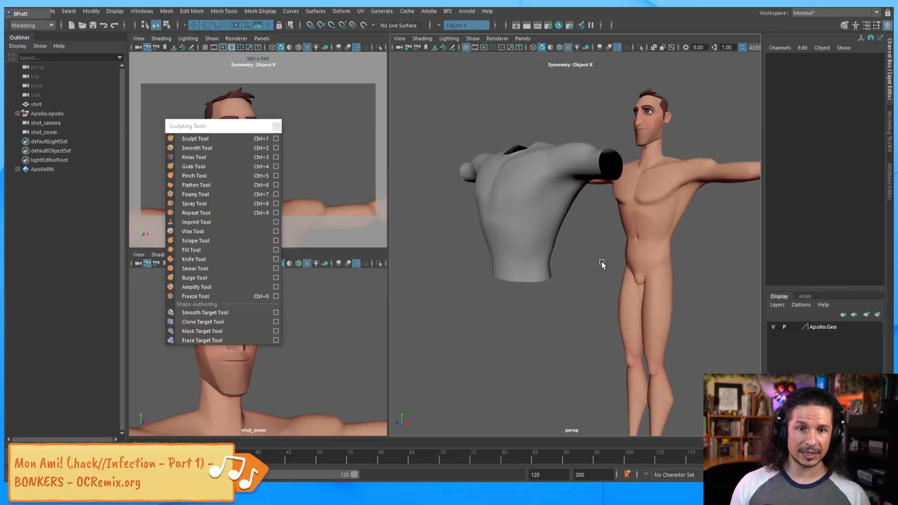
left_click(525, 251)
left_click_drag(525, 250, 569, 228, "alt")
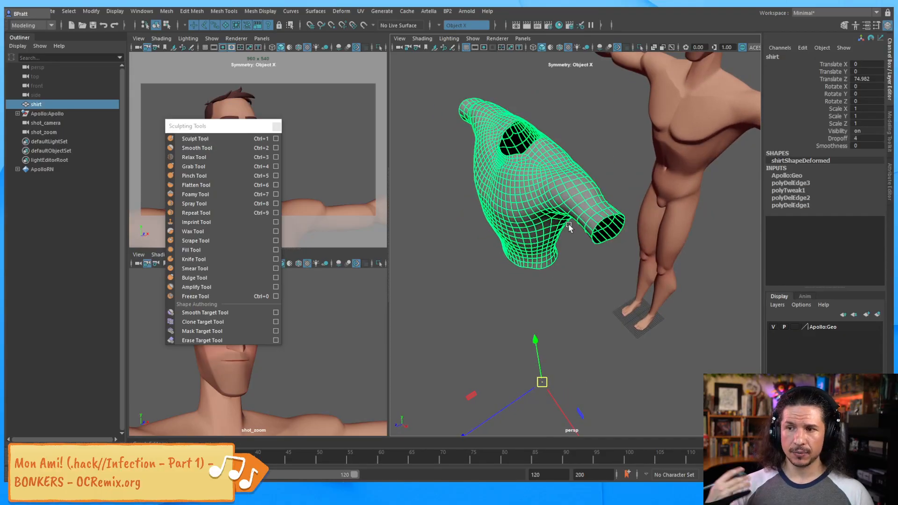
left_click_drag(507, 406, 515, 405)
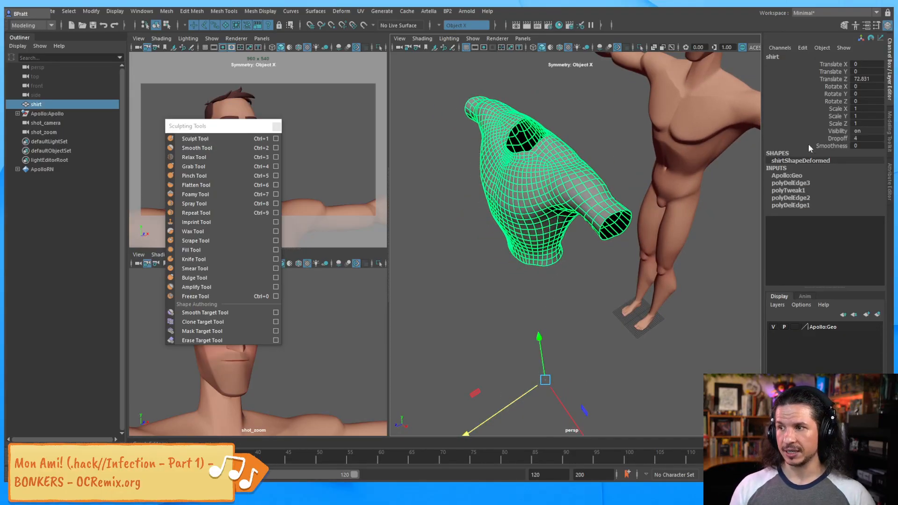
left_click(865, 87)
left_click(866, 78)
type("0")
key("Return")
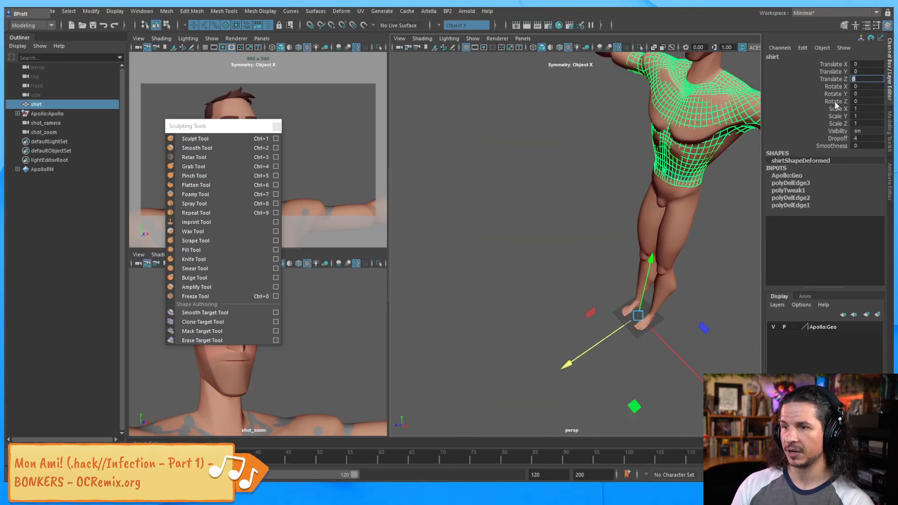
Step: Inspect where the body pokes through the shirt and close the floating Sculpting Tools window
middle_click_drag(701, 129, 579, 203, "alt")
right_click_drag(579, 203, 639, 243, "alt")
left_click_drag(639, 243, 604, 271, "alt")
right_click_drag(604, 272, 611, 276, "alt")
left_click_drag(611, 276, 692, 200, "alt")
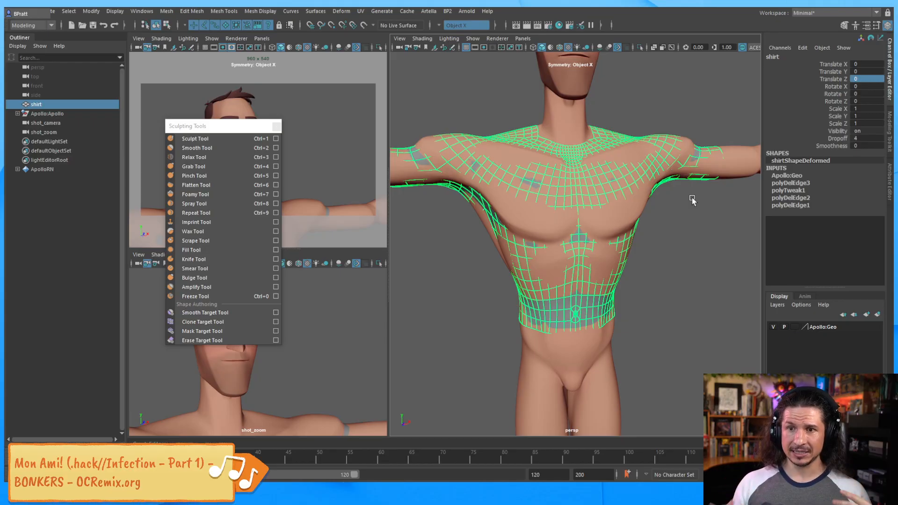
left_click(276, 126)
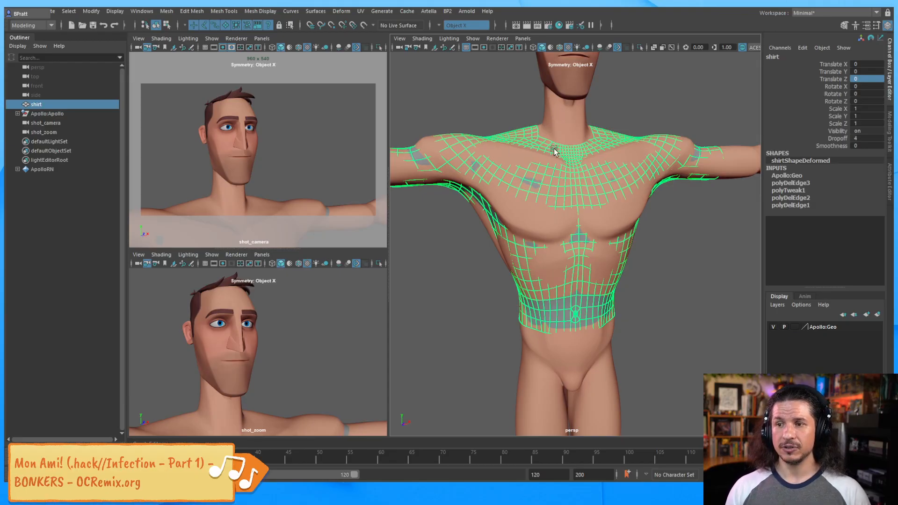
Step: Try to push the shirt's vertices outward from the body using Transform with a Local Translate Z of about 1.14
scroll(539, 208, "down", 3)
left_click_drag(539, 208, 548, 190, "alt")
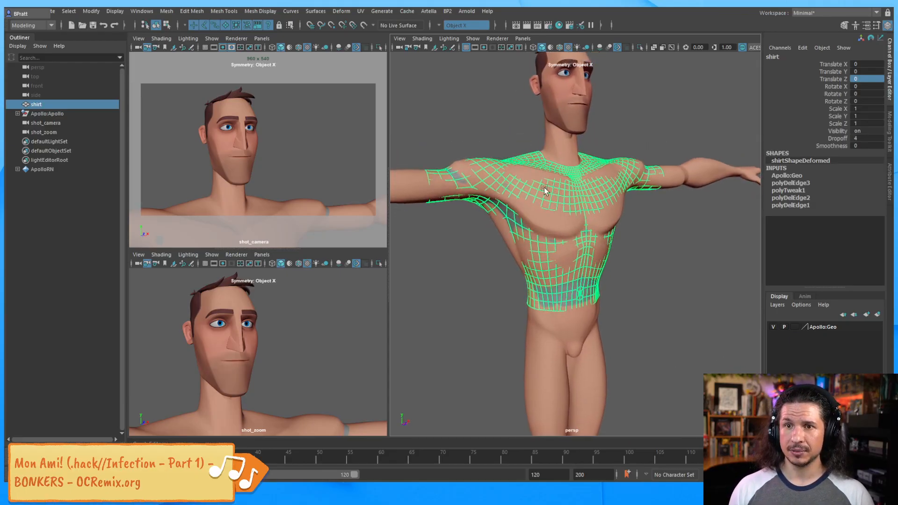
left_click(167, 11)
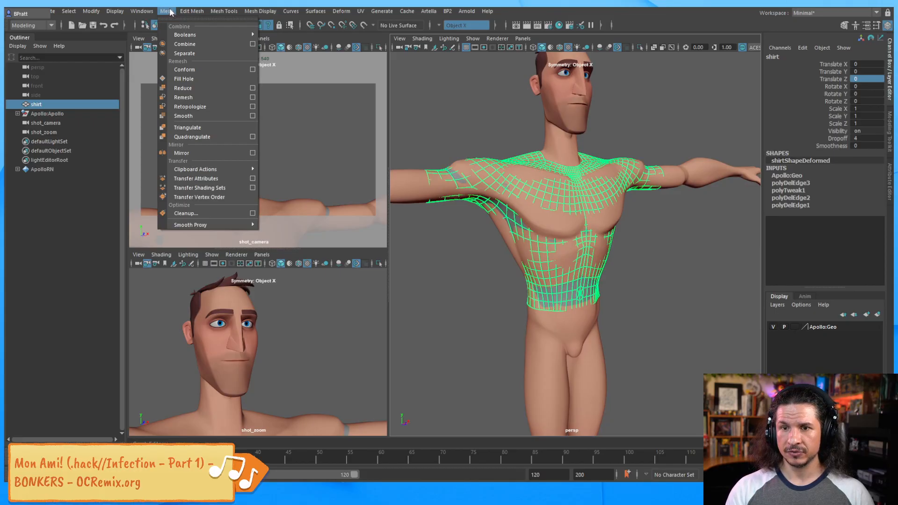
mouse_move(183, 11)
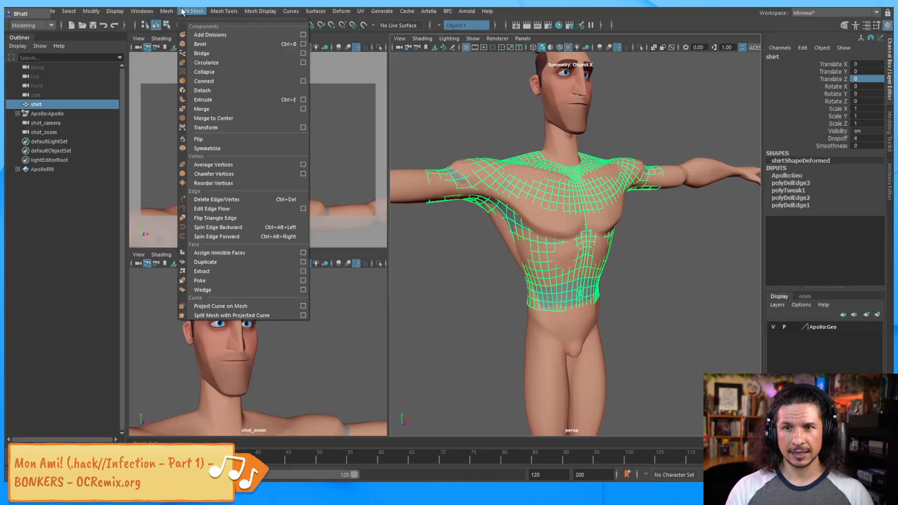
left_click(223, 124)
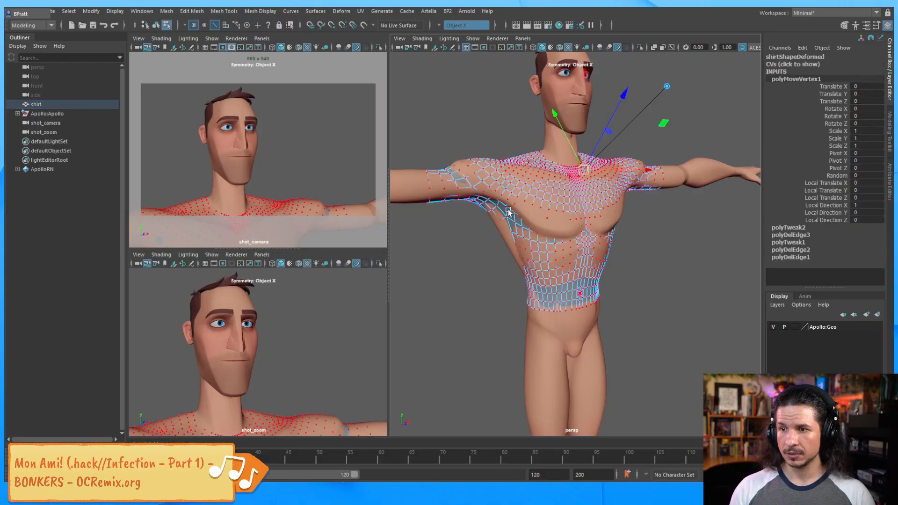
left_click_drag(626, 155, 470, 167, "alt")
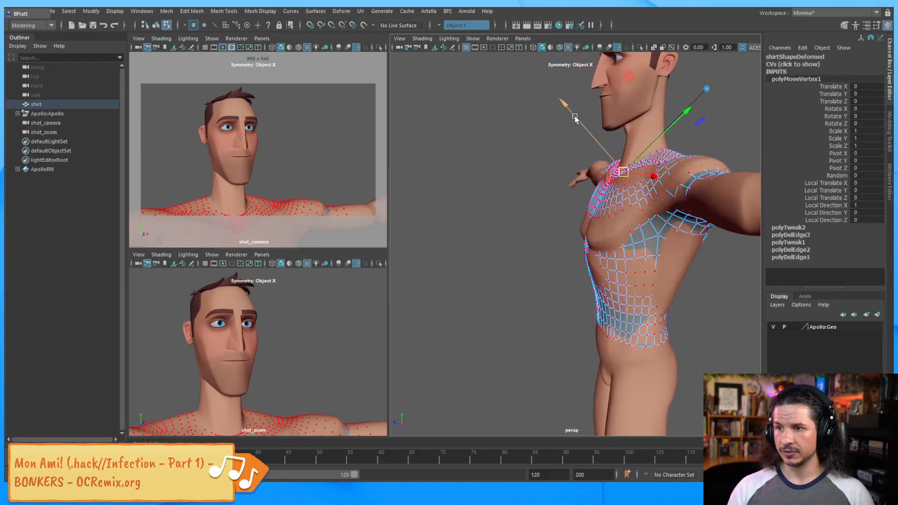
left_click_drag(580, 119, 571, 89)
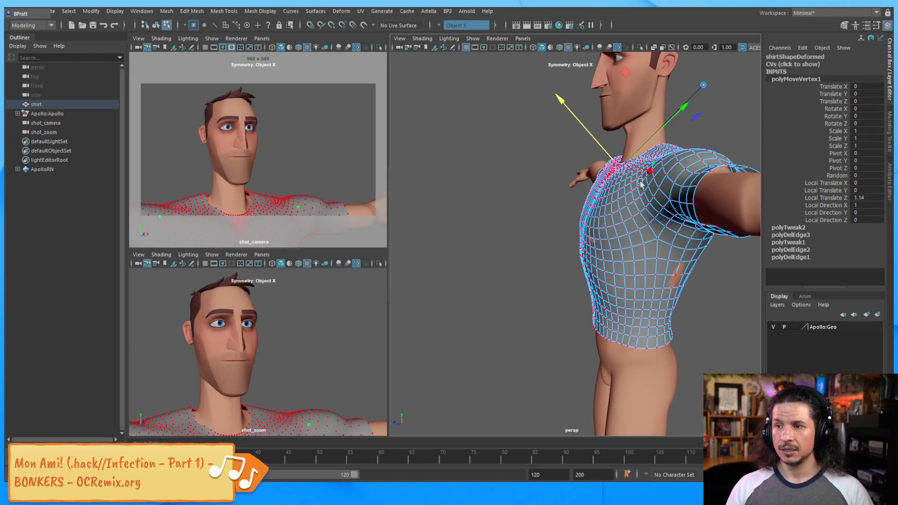
key("ctrl+z")
key("ctrl+z")
key("ctrl+z")
key("ctrl+z")
Step: Try to scale the whole shirt up uniformly about its pivot at the character's feet
left_click_drag(597, 239, 615, 236, "alt")
left_click_drag(651, 205, 534, 266, "alt")
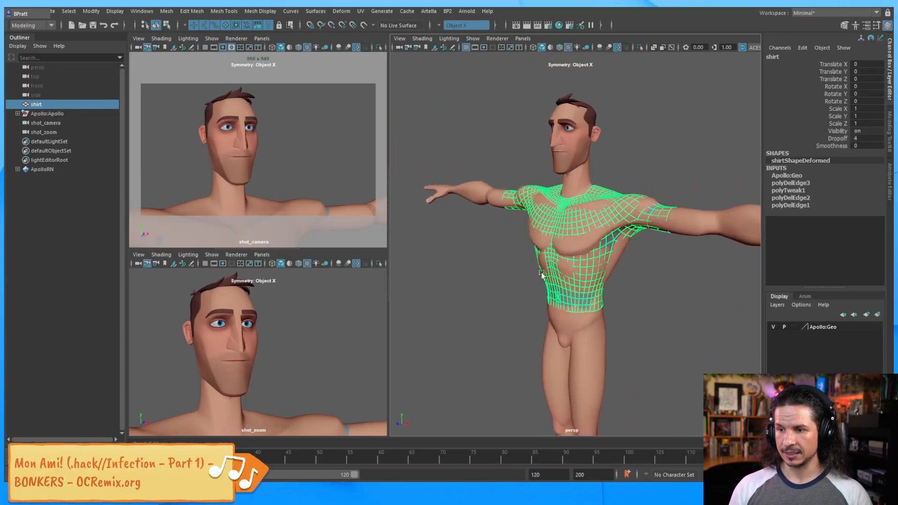
right_click_drag(534, 267, 481, 224, "alt")
left_click_drag(481, 225, 510, 253, "alt")
left_click_drag(572, 371, 608, 346)
key("ctrl+z")
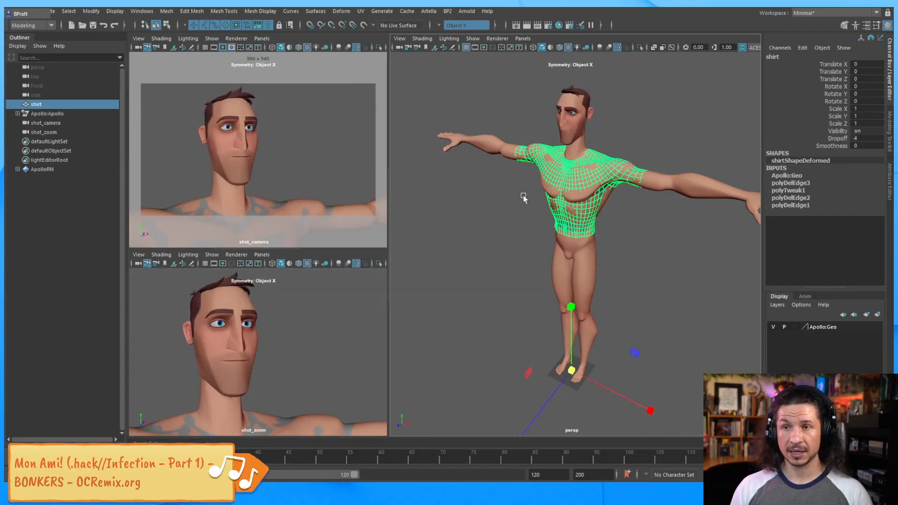
Step: Center the shirt's pivot on its own geometry
left_click(117, 11)
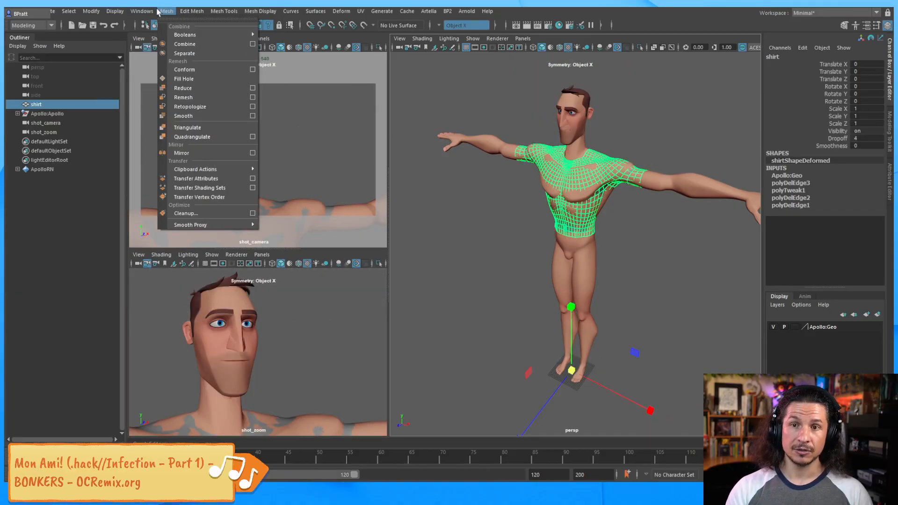
mouse_move(89, 12)
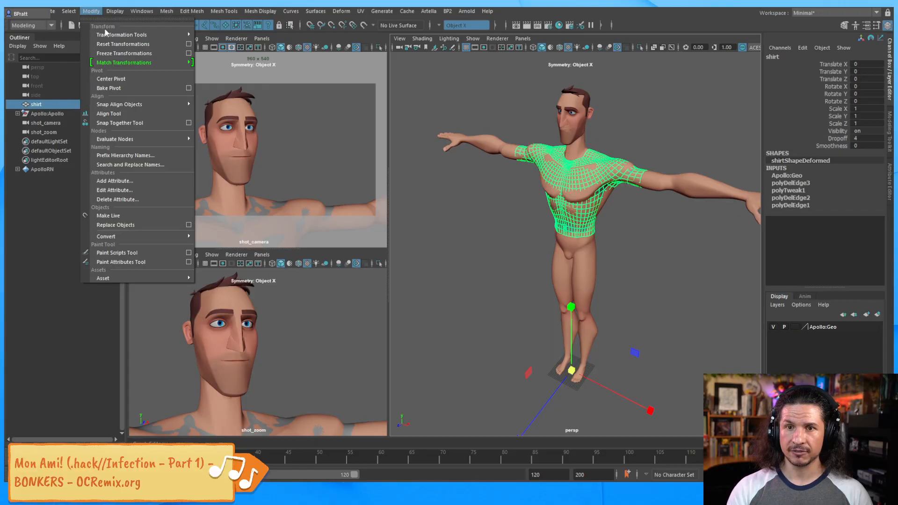
left_click(125, 78)
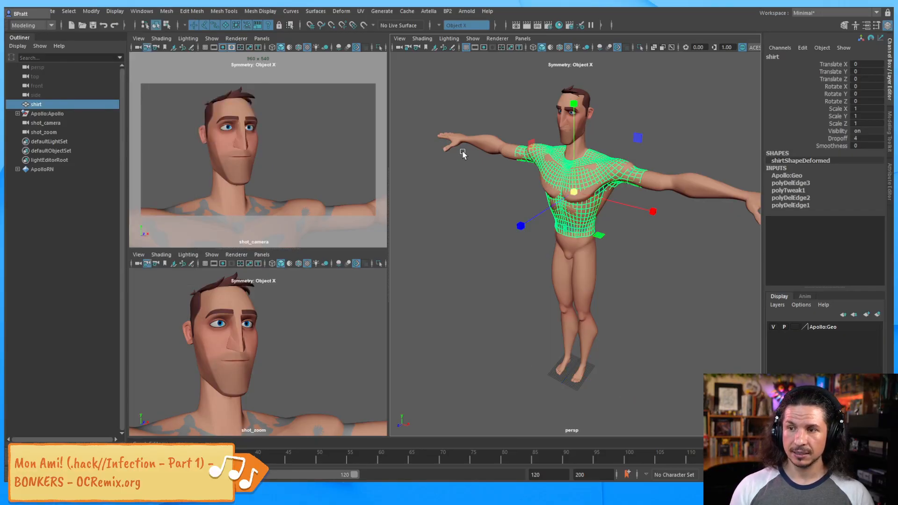
Step: Try to scale the shirt uniformly to about 1.136 around its centered pivot
left_click_drag(574, 192, 588, 196)
left_click_drag(599, 229, 638, 194, "alt")
right_click_drag(621, 156, 674, 161, "alt")
middle_click_drag(676, 197, 646, 240, "alt")
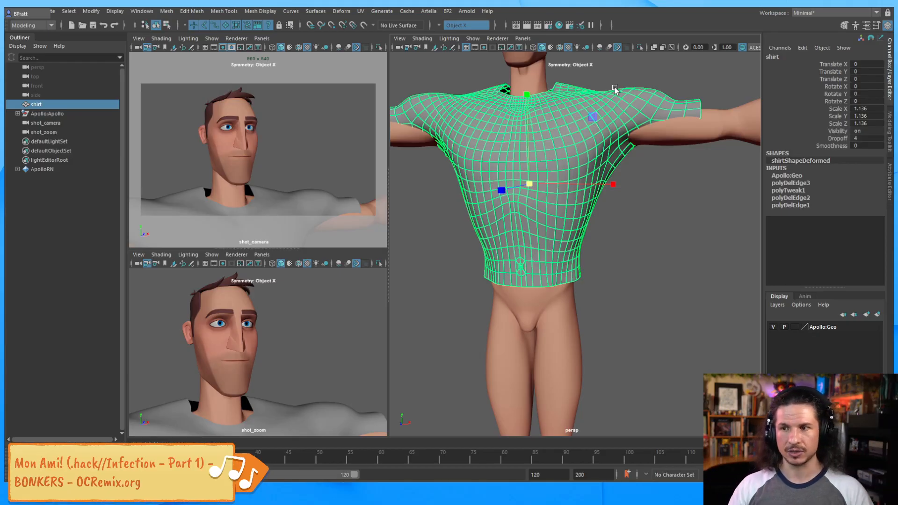
key("ctrl+z")
Step: Push the shirt's vertices outward from the body using Transform with a Local Translate Z of about 0.742
key("w")
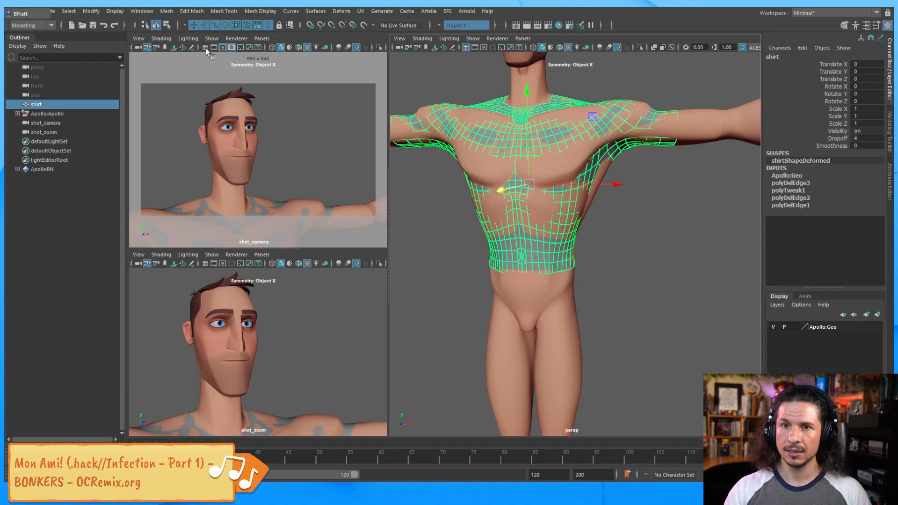
left_click(191, 11)
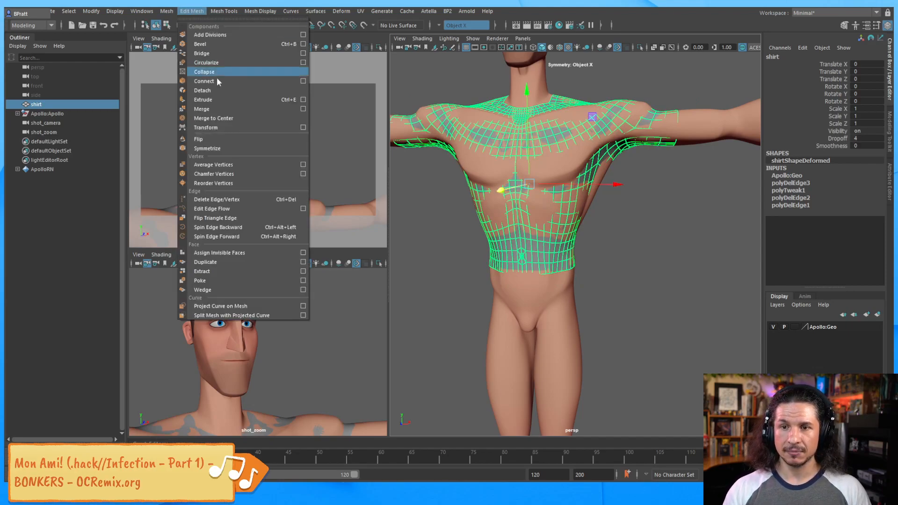
left_click(227, 128)
left_click_drag(532, 156, 502, 175, "alt")
left_click_drag(527, 84, 523, 80)
key("ctrl+z")
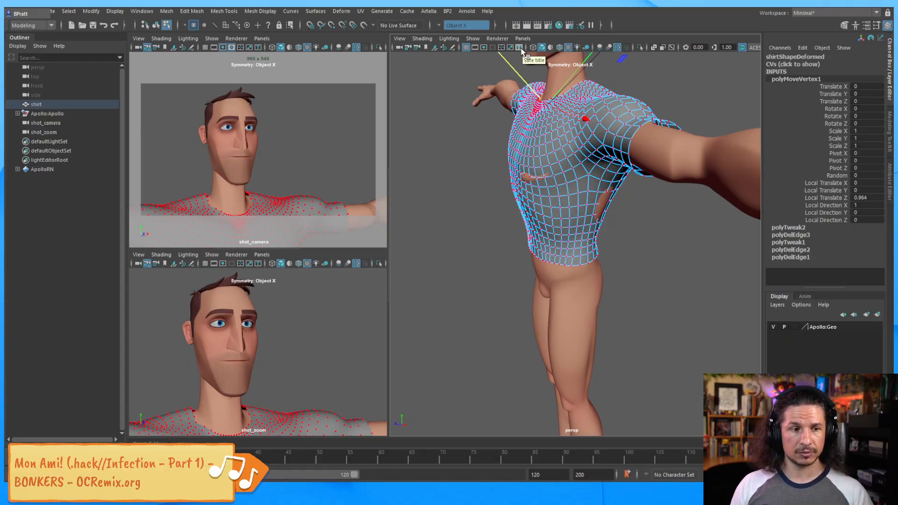
left_click_drag(554, 189, 626, 205, "alt")
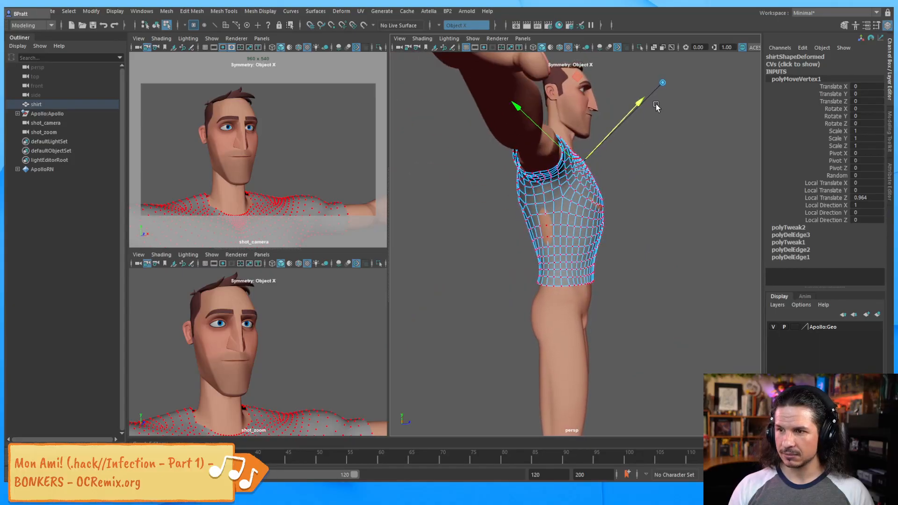
left_click(636, 104)
double_click(570, 165)
left_click_drag(636, 105, 491, 185)
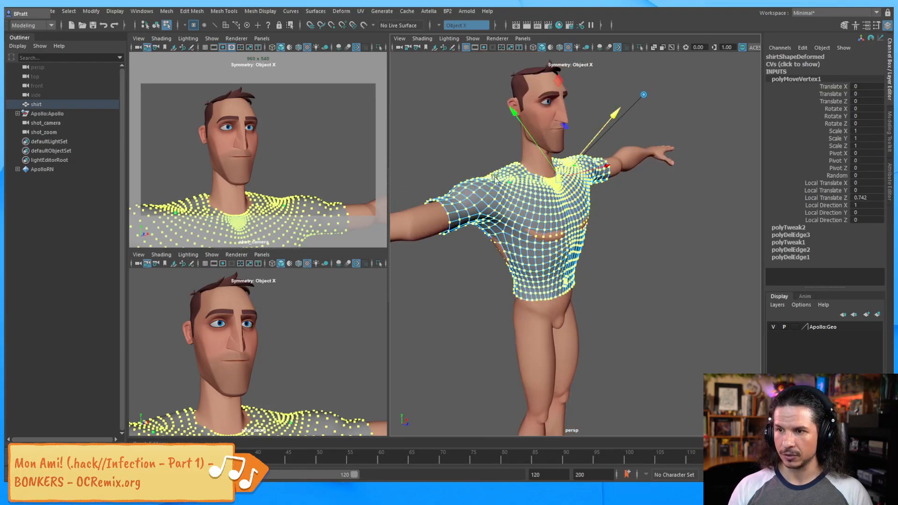
left_click(630, 236)
key("F8")
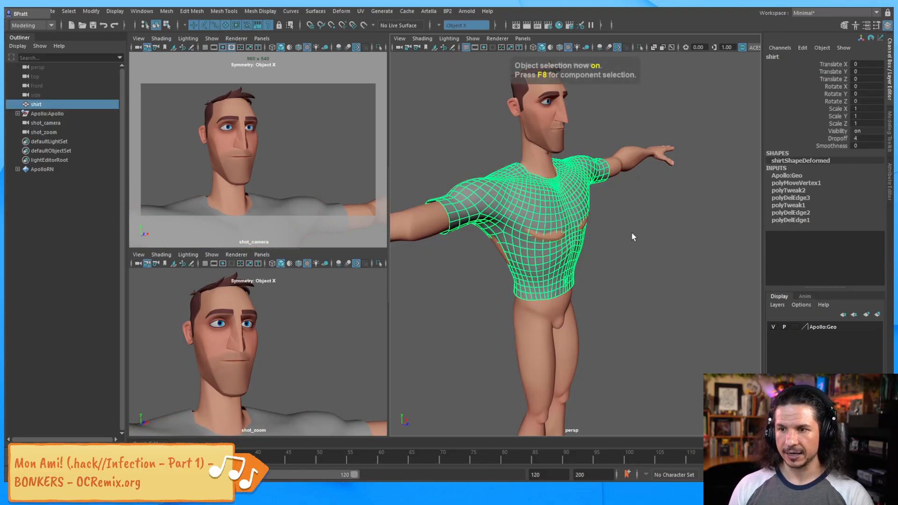
Step: Try to move a single shirt vertex outward at the side of the torso where the body pokes through
left_click(632, 230)
left_click_drag(578, 193, 574, 220, "alt")
left_click(574, 220)
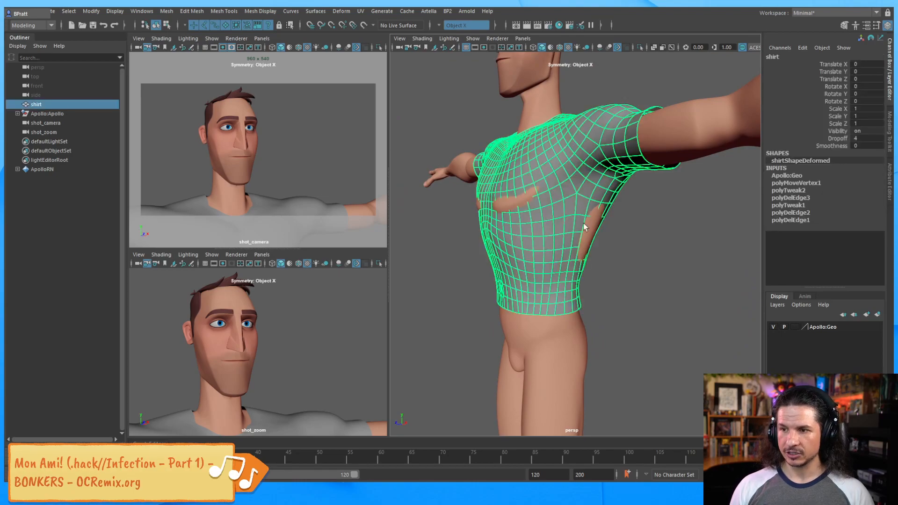
key("1")
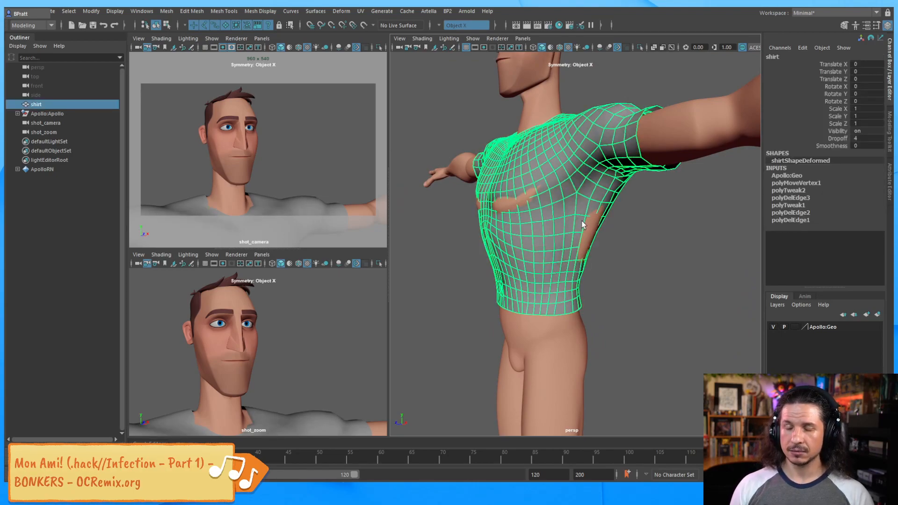
right_click_drag(582, 225, 562, 221)
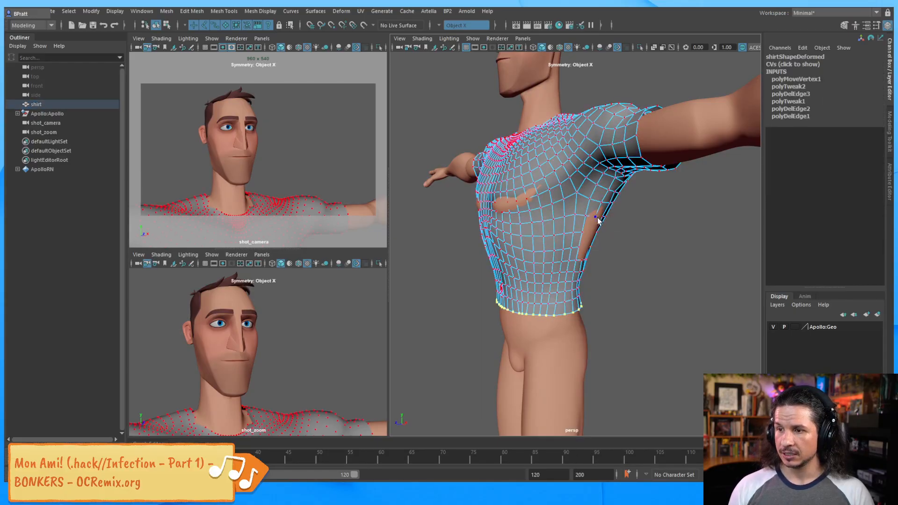
left_click(595, 218)
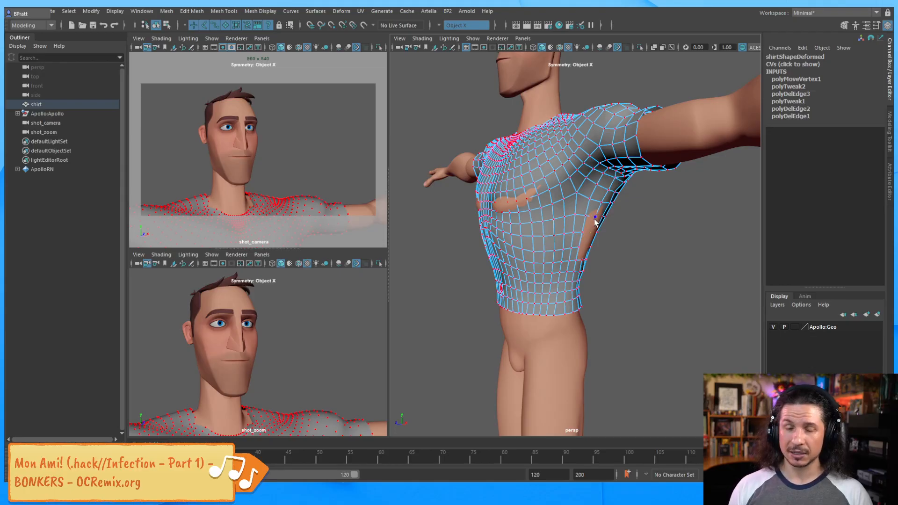
key("w")
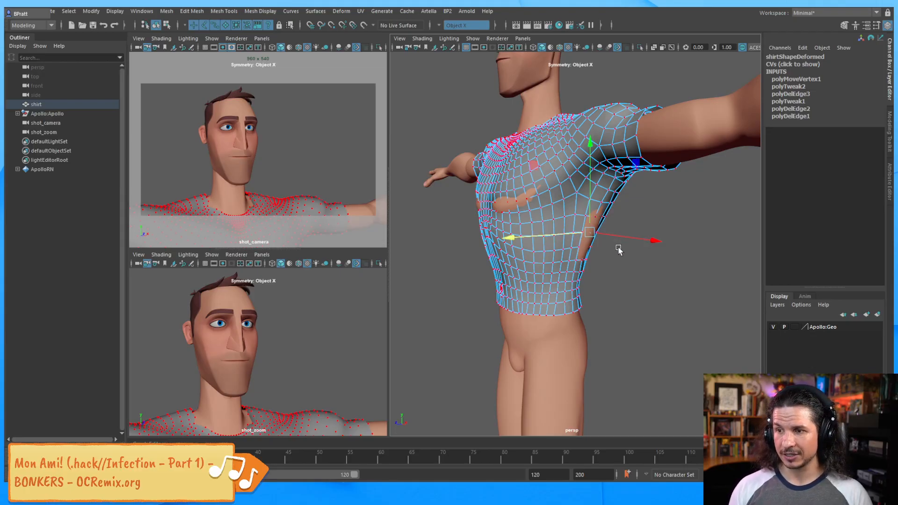
left_click_drag(642, 238, 695, 253)
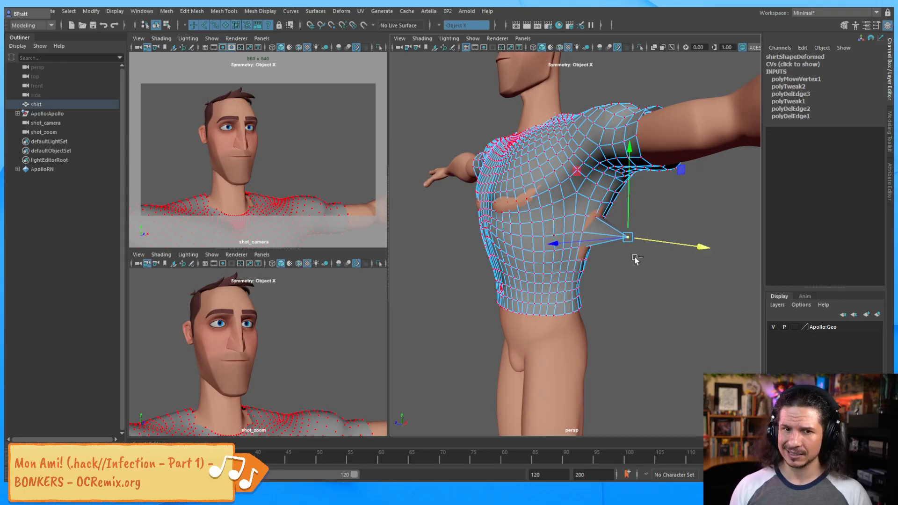
key("ctrl+z")
Step: Try out paint selection on the shirt's vertices across the front and side of the torso
left_click_drag(588, 256, 539, 263, "alt")
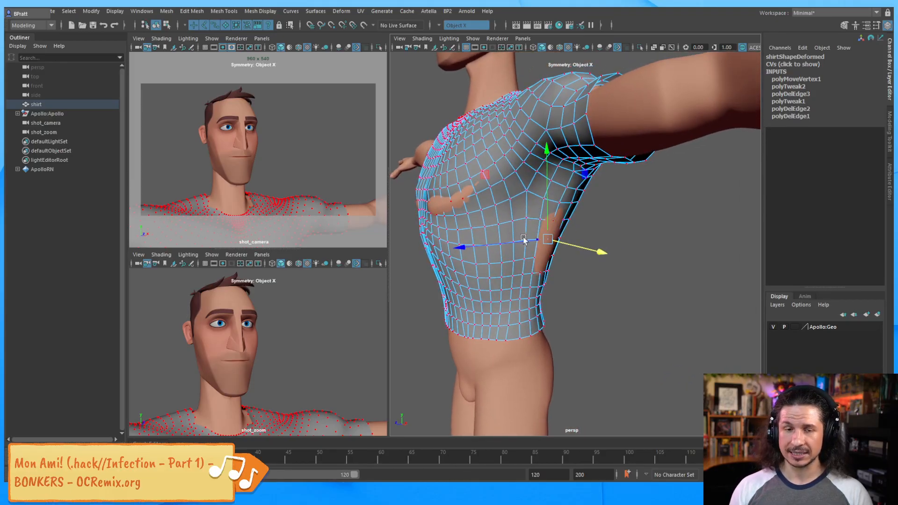
left_click_drag(554, 226, 569, 260)
key("q")
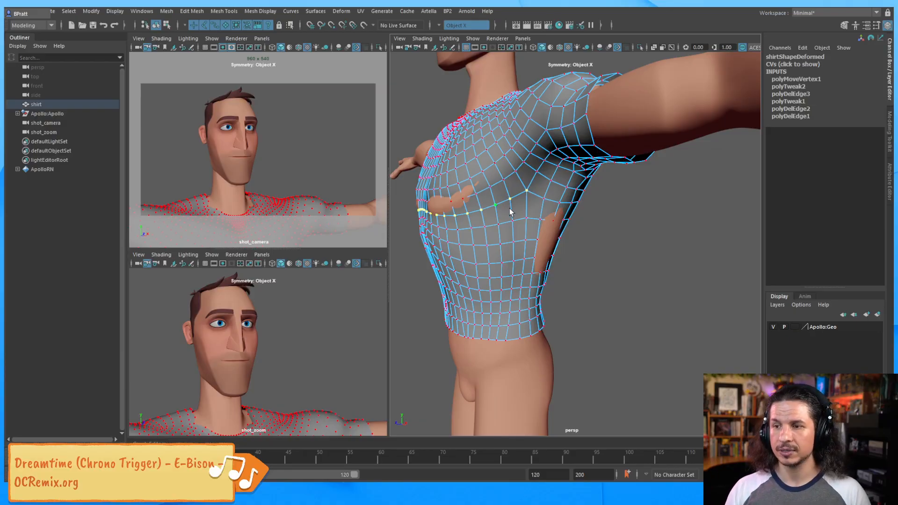
left_click(566, 239)
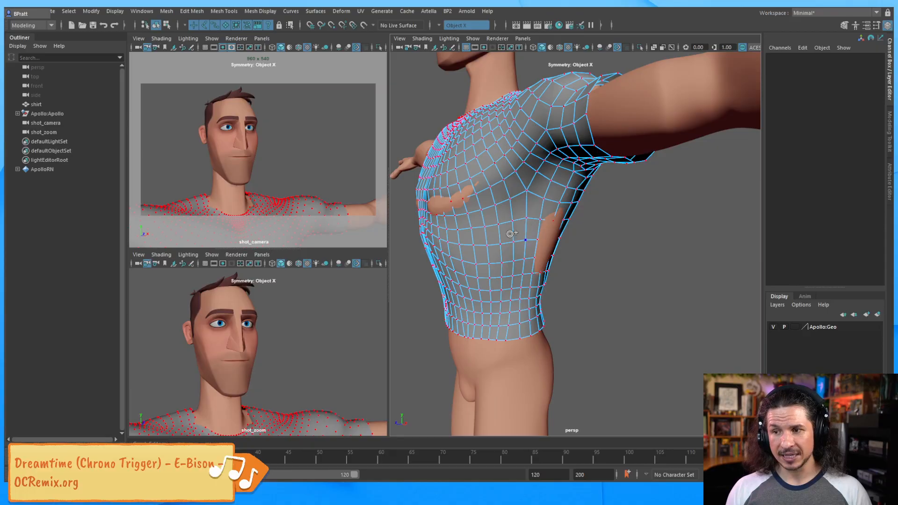
mouse_move(526, 220)
left_mouse_down()
mouse_move(515, 219)
mouse_move(510, 239)
mouse_move(527, 242)
mouse_move(511, 263)
mouse_move(503, 231)
mouse_move(471, 253)
mouse_move(469, 241)
mouse_move(509, 186)
mouse_move(544, 181)
mouse_move(550, 236)
mouse_move(516, 188)
left_mouse_up()
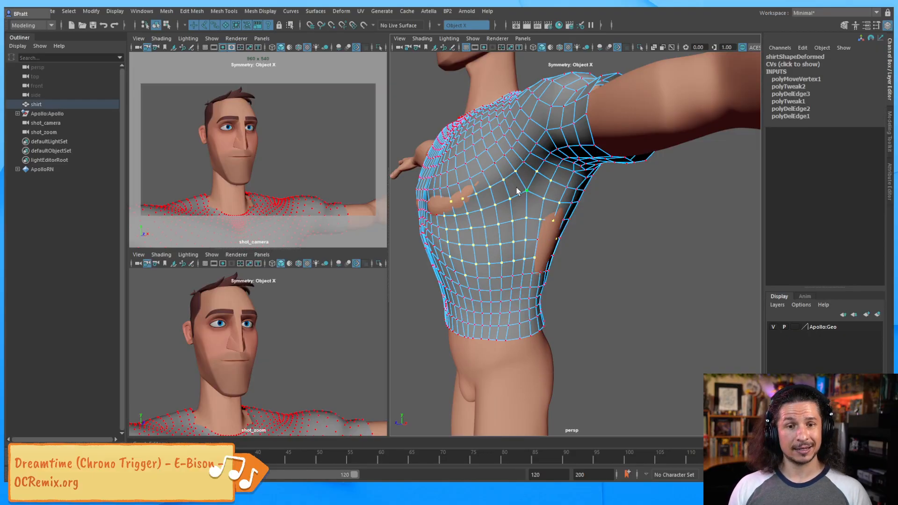
left_click(599, 245)
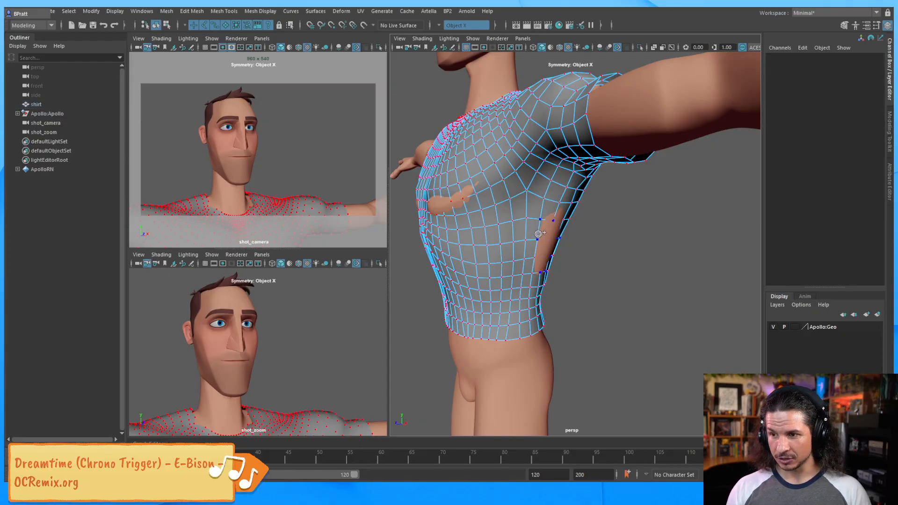
Step: Select the shirt vertices on both sides of the torso below the armpits where the body pokes through
left_click_drag(534, 272, 543, 263)
left_click_drag(620, 277, 581, 268, "alt")
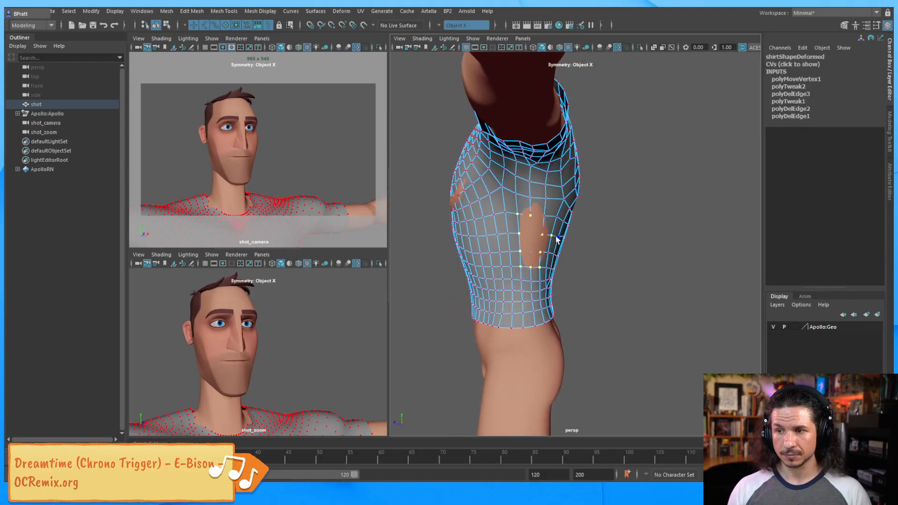
left_click_drag(584, 234, 571, 247, "alt")
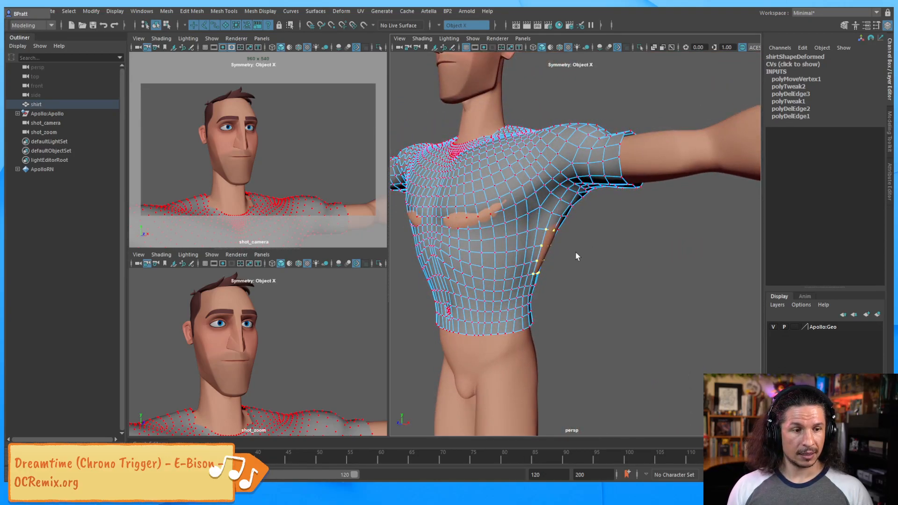
right_click_drag(575, 256, 580, 243, "alt")
mouse_move(580, 243)
left_mouse_down("alt")
mouse_move(563, 256)
mouse_move(567, 248)
left_mouse_up("alt")
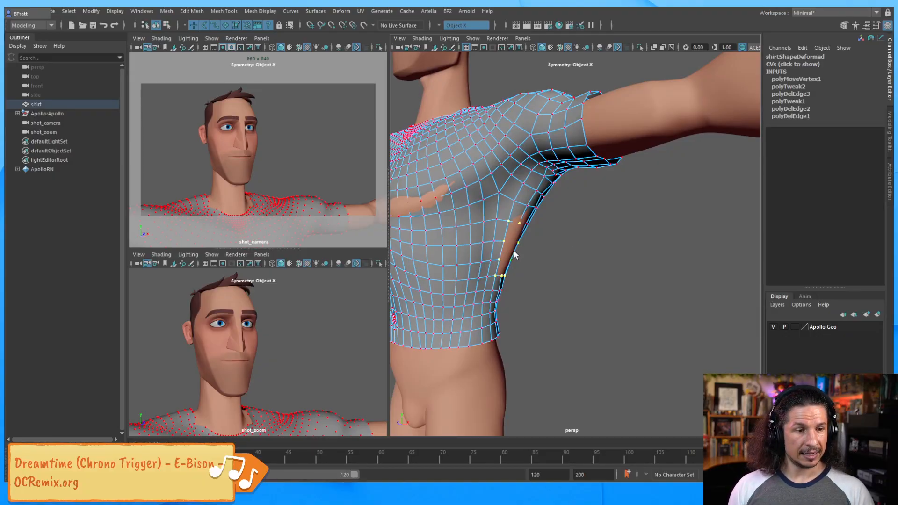
mouse_move(562, 247)
left_mouse_down("alt")
mouse_move(570, 255)
mouse_move(447, 263)
mouse_move(509, 235)
mouse_move(558, 237)
left_mouse_up("alt")
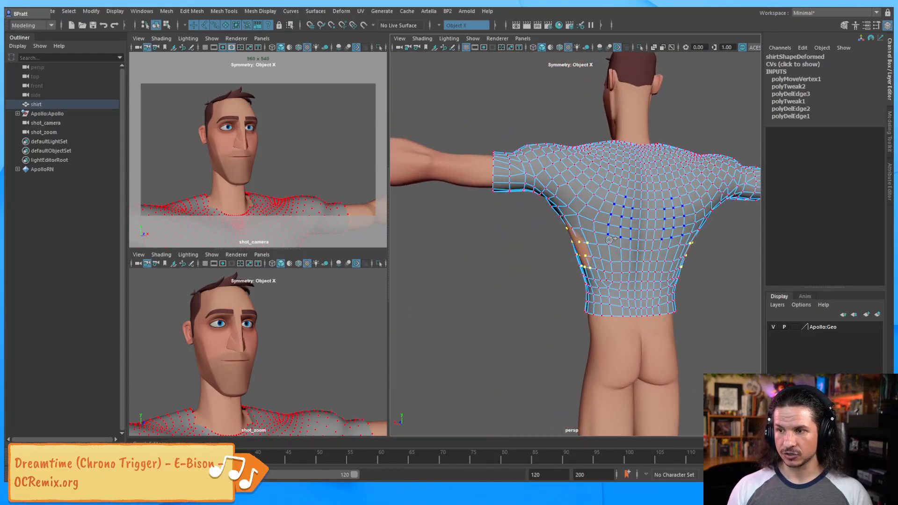
left_click_drag(489, 287, 531, 211, "alt")
left_click_drag(685, 276, 528, 223, "alt")
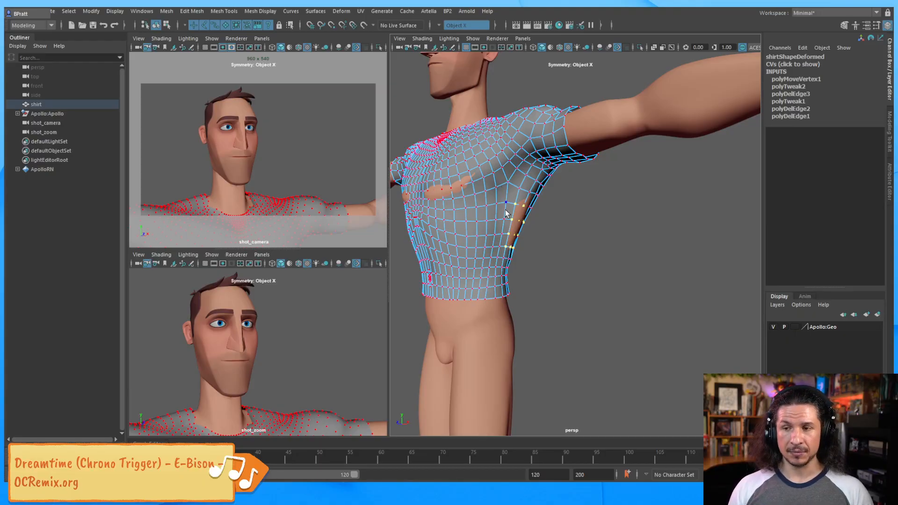
Step: Move the selected side vertices outward with soft selection to cover the exposed body, and return to object selection
key("b")
key("w")
left_click_drag(547, 239, 565, 224, "alt")
key("b")
left_click_drag(503, 222, 585, 225)
key("F8")
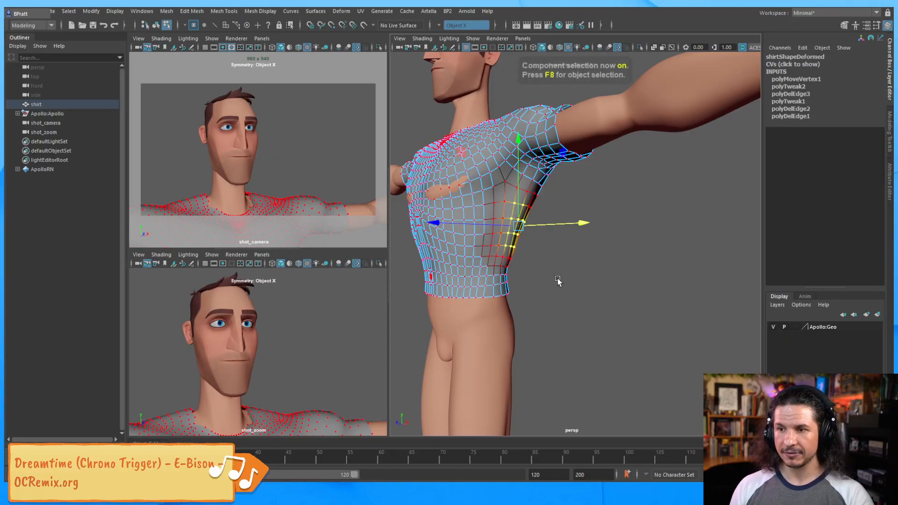
left_click(558, 278)
left_click_drag(519, 242, 581, 276, "alt")
left_click(469, 253)
left_click_drag(469, 253, 495, 265, "alt")
left_click(495, 265)
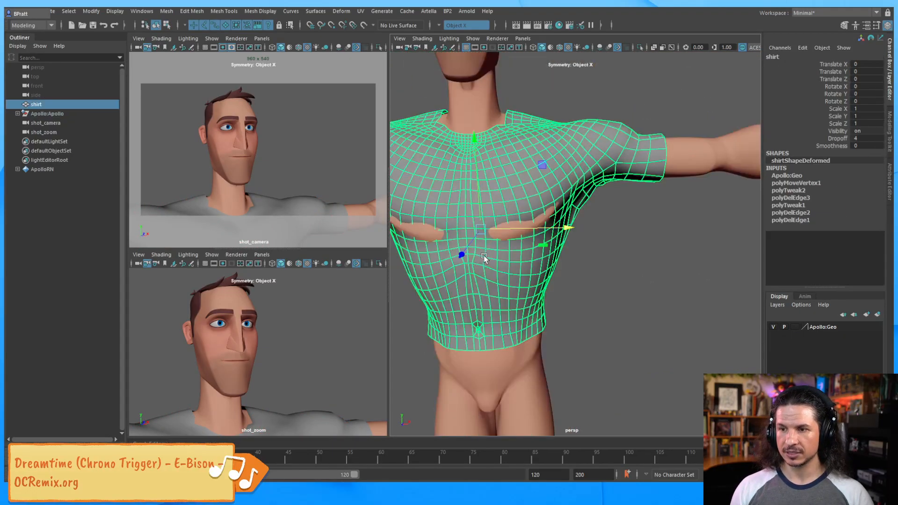
right_click_drag(505, 231, 496, 237)
left_click(495, 236)
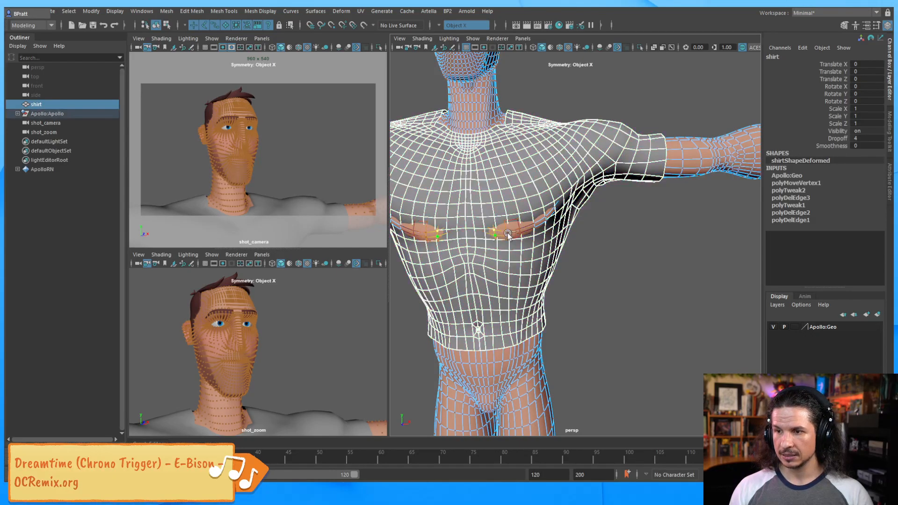
key("F8")
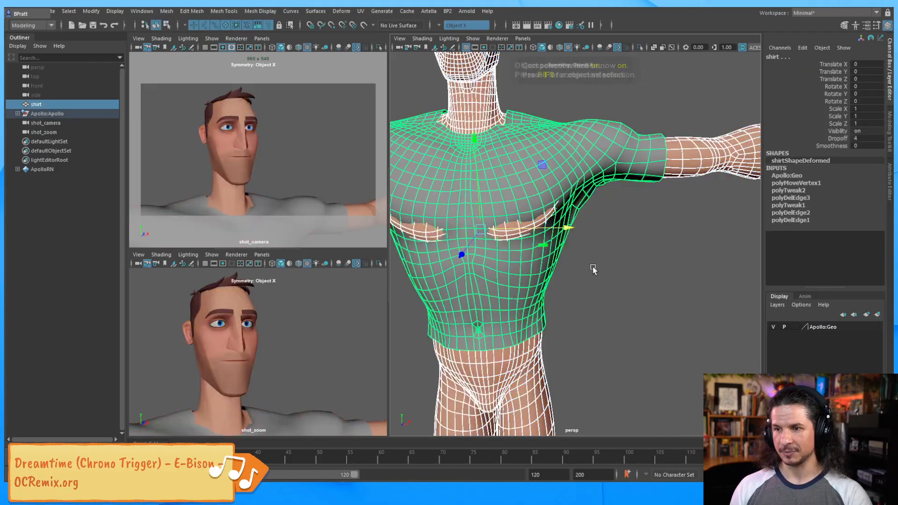
left_click(599, 275)
left_click_drag(599, 275, 624, 145)
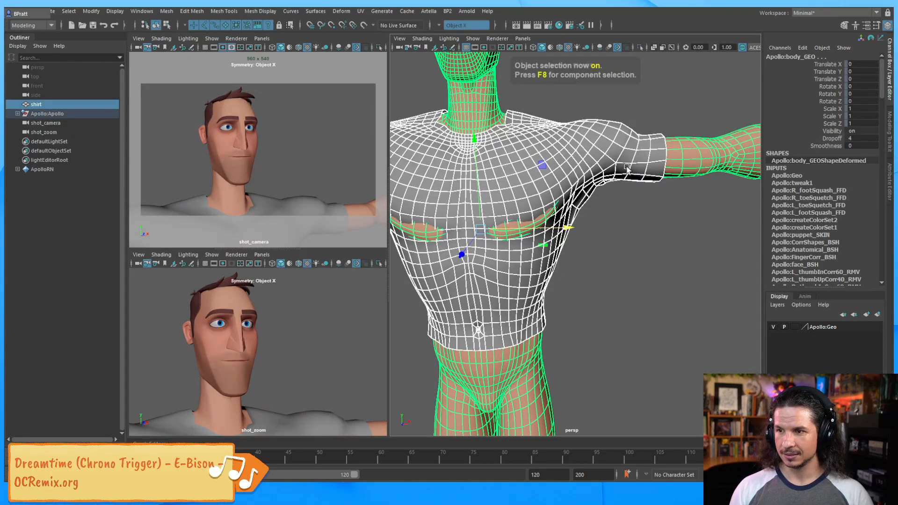
left_click(653, 186)
left_click(622, 110)
left_click(605, 132)
Step: Pull the shirt vertices beneath the pectorals forward with soft selection to cover the exposed chest
right_click_drag(598, 117, 571, 119)
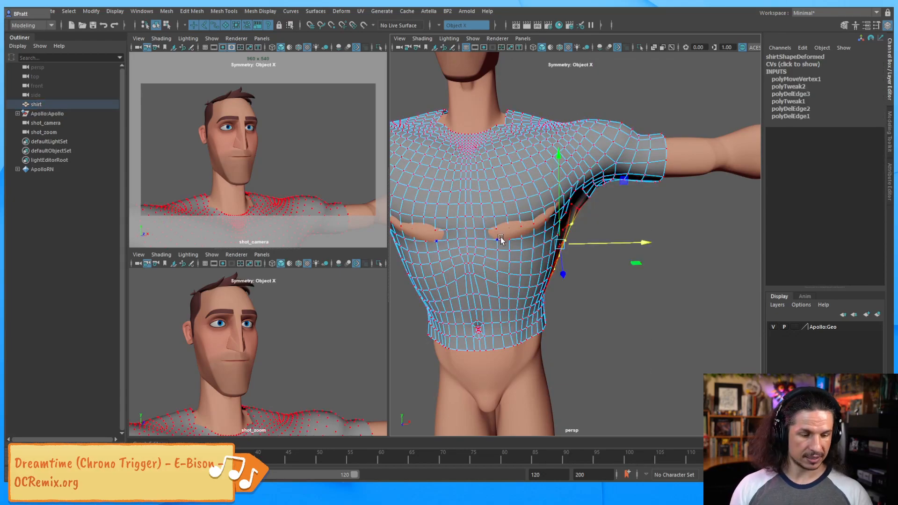
left_click(646, 290)
left_click_drag(490, 230, 546, 216)
left_click_drag(569, 273, 510, 276, "alt")
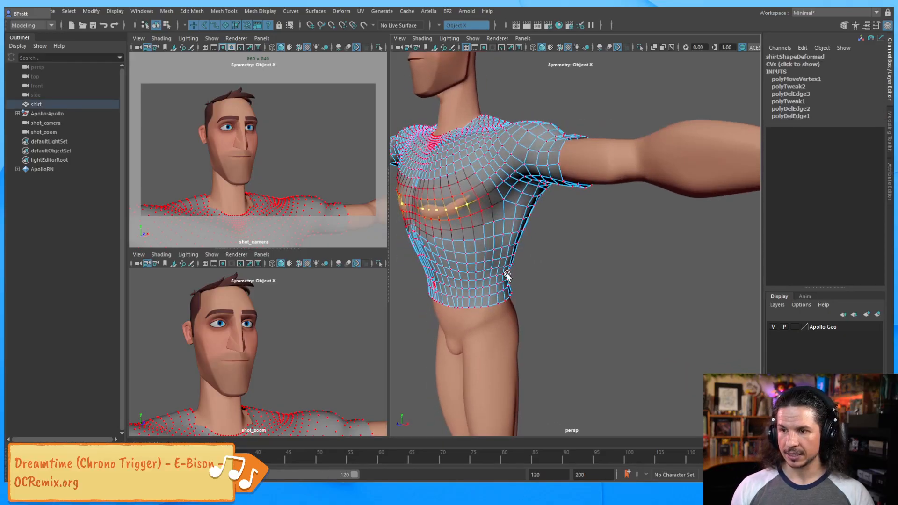
middle_click_drag(509, 276, 617, 276, "alt")
left_click_drag(634, 240, 610, 243, "alt")
key("b")
left_click_drag(490, 262, 542, 257)
key("F8")
left_click(459, 282)
left_click(543, 258)
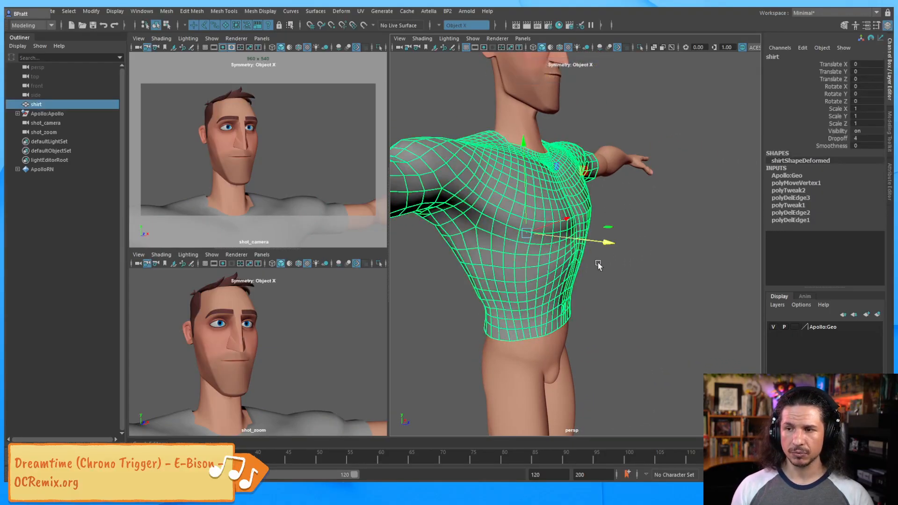
Step: Detach the Sculpting Tools list as a floating window and activate the Relax Tool on the shirt
right_click(548, 247, "shift")
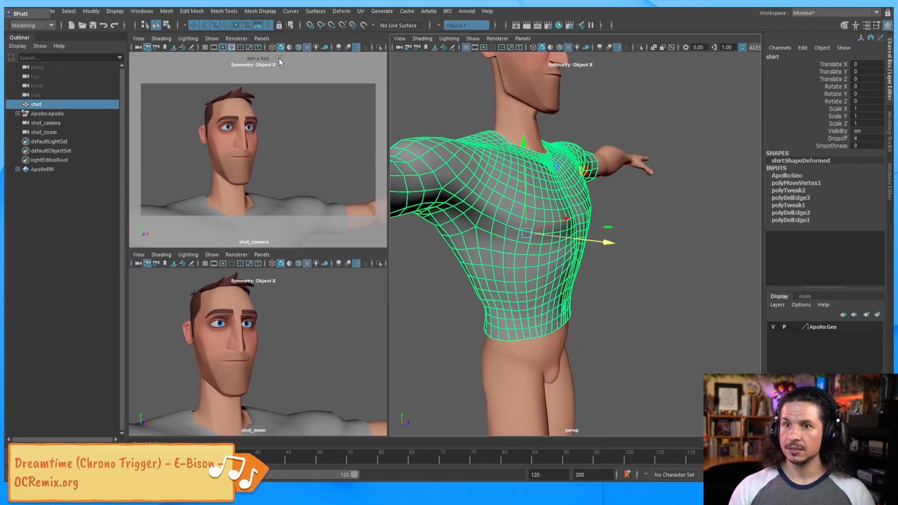
left_click(224, 11)
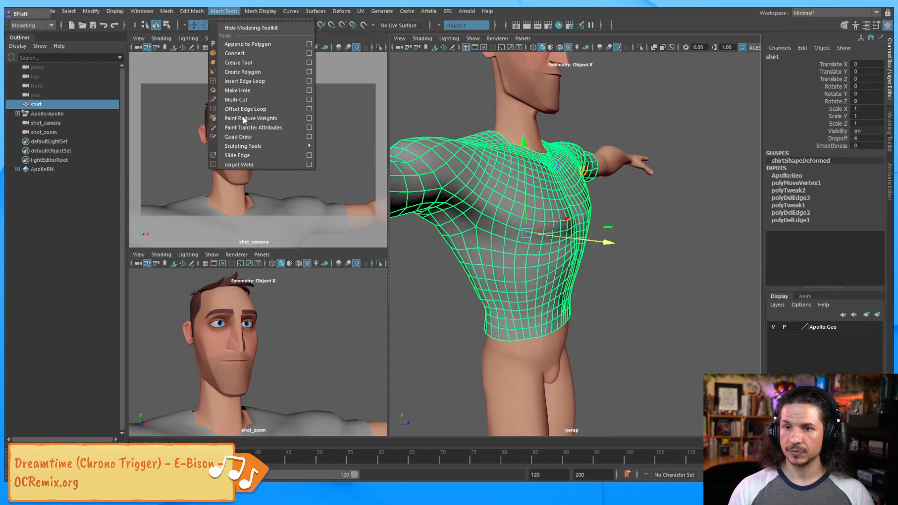
mouse_move(243, 145)
left_click(347, 136)
left_click_drag(355, 126, 158, 158)
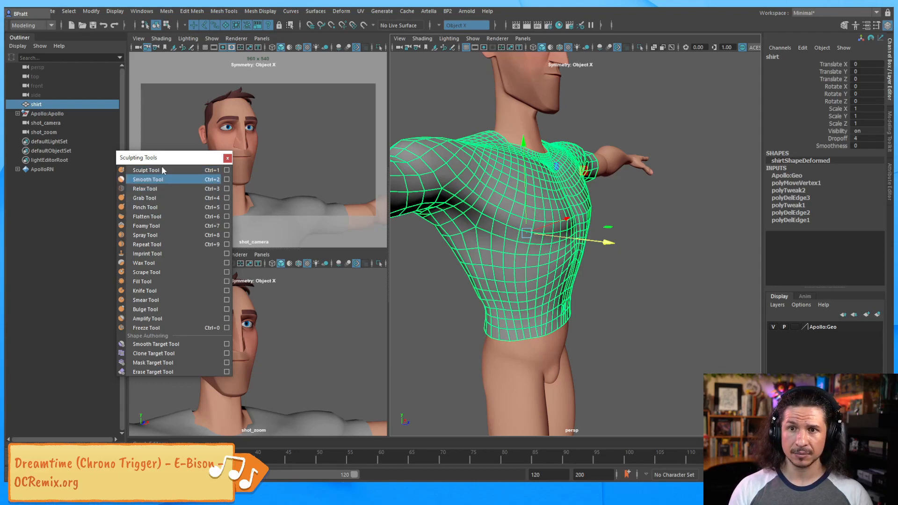
left_click(149, 190)
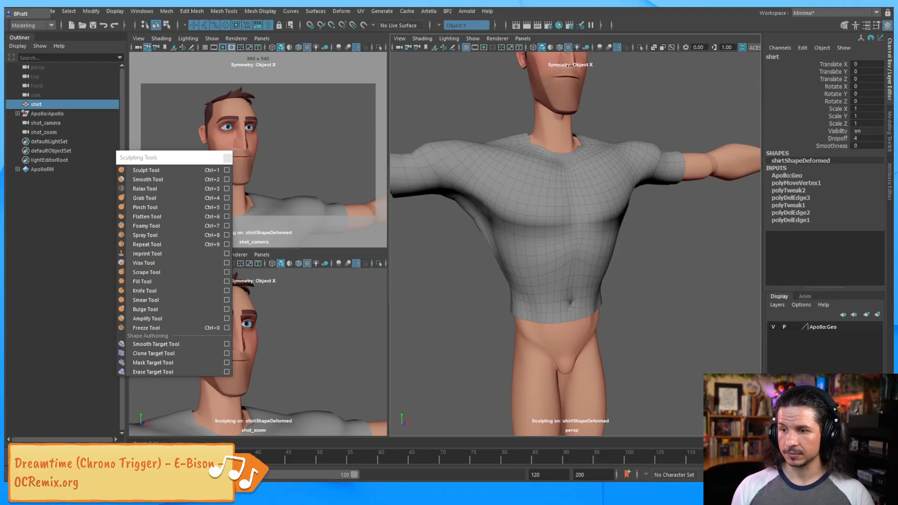
left_click_drag(665, 202, 688, 187, "alt")
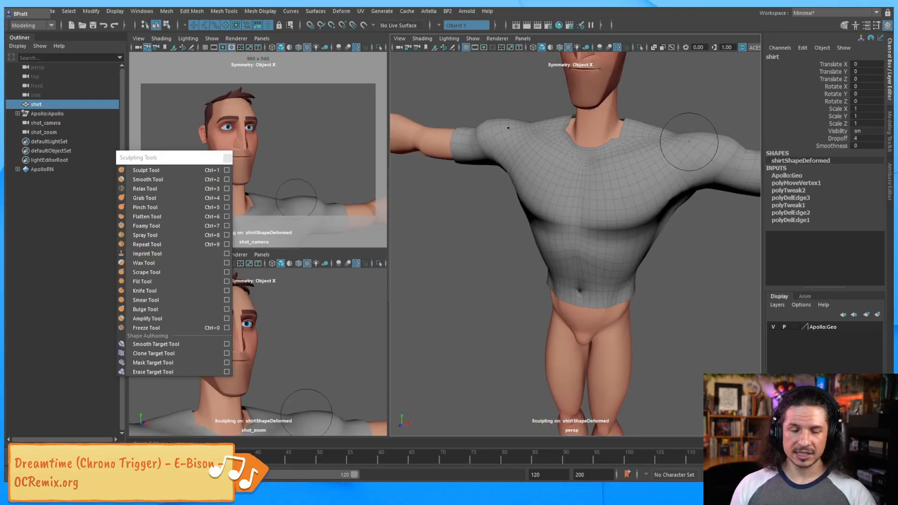
Step: Leave the Relax Tool, switch the shirt to edge selection, turn off soft selection, and pick the neckline border edges
mouse_move(610, 130)
left_mouse_down("alt")
mouse_move(572, 208)
mouse_move(575, 166)
mouse_move(555, 218)
mouse_move(604, 164)
mouse_move(580, 204)
left_mouse_up("alt")
key("w")
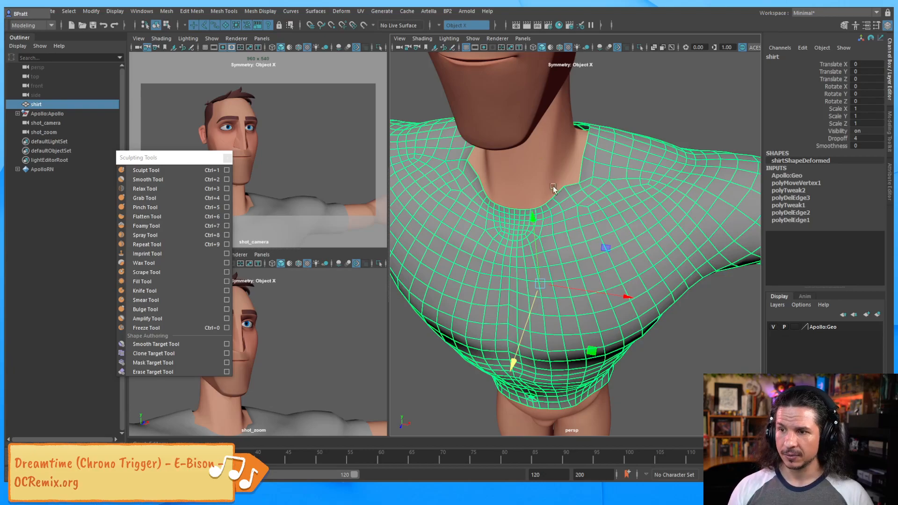
middle_click_drag(604, 189, 538, 246, "alt")
right_click_drag(537, 246, 582, 242, "alt")
left_click_drag(582, 242, 521, 268, "alt")
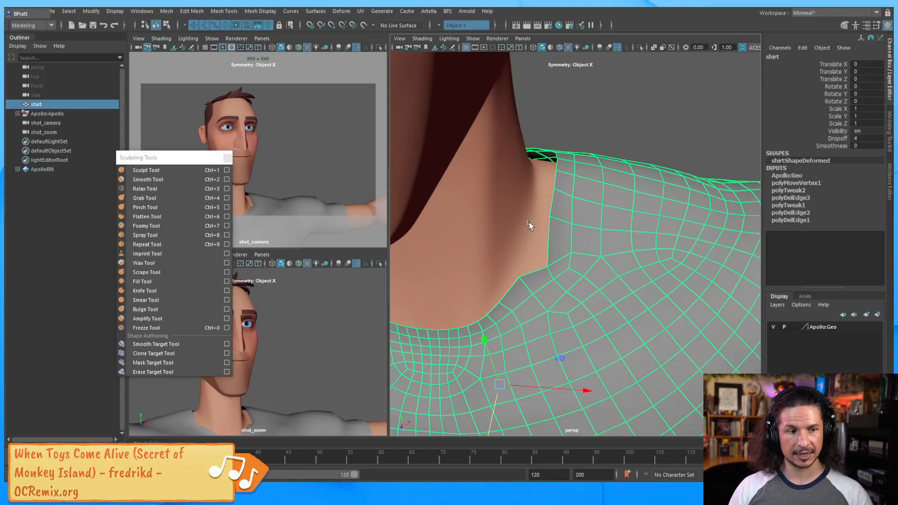
right_click_drag(624, 211, 576, 234, "alt")
left_click_drag(575, 234, 591, 211, "alt")
right_click_drag(584, 255, 583, 208)
left_click(583, 247)
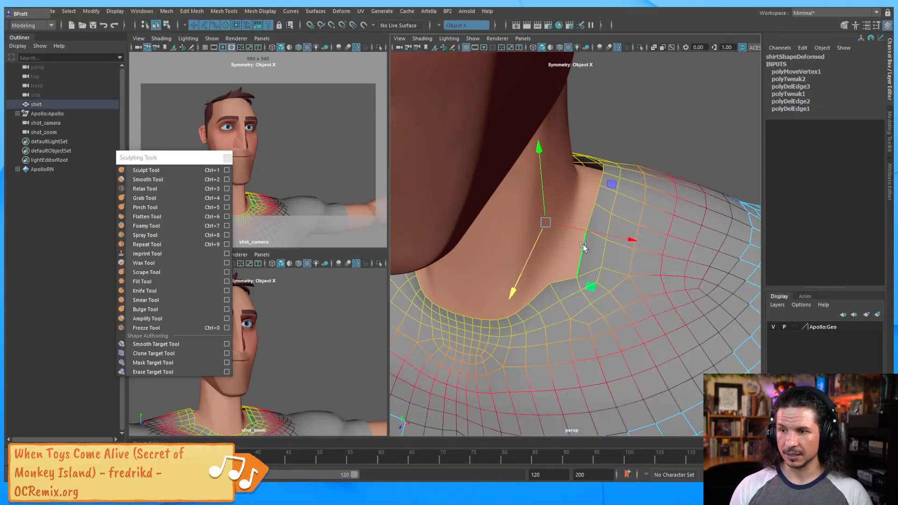
key("b")
left_click(563, 272)
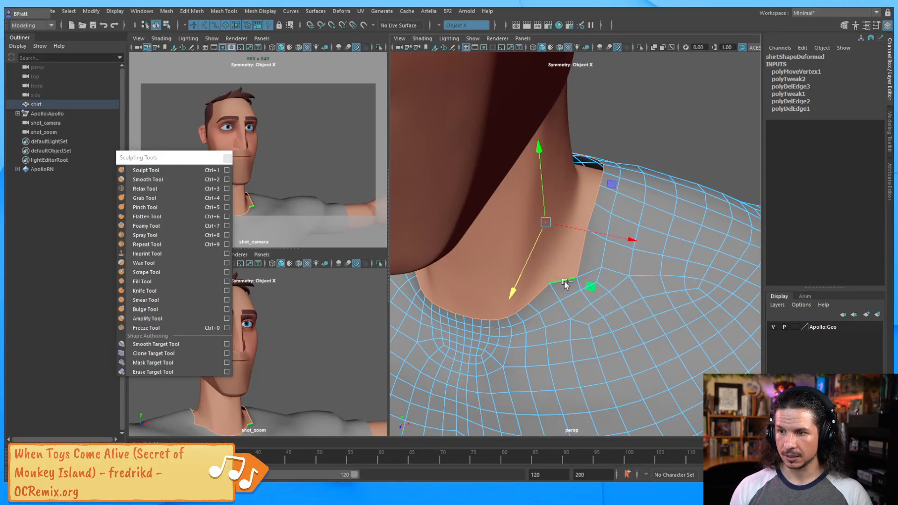
Step: Extrude the shirt's neckline border edges inward toward the neck with a Local Translate Z of about 0.68
left_click_drag(531, 300, 586, 202, "alt")
right_click_drag(587, 202, 604, 220, "shift")
key("ctrl+e")
left_click_drag(668, 190, 528, 161, "alt")
left_click_drag(645, 179, 652, 172)
key("w")
left_click_drag(607, 239, 527, 145, "alt")
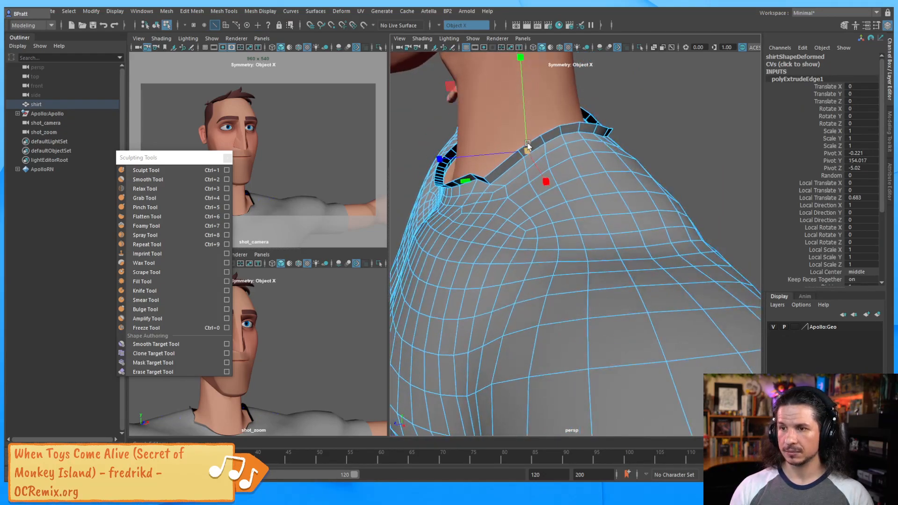
right_click_drag(551, 130, 552, 97)
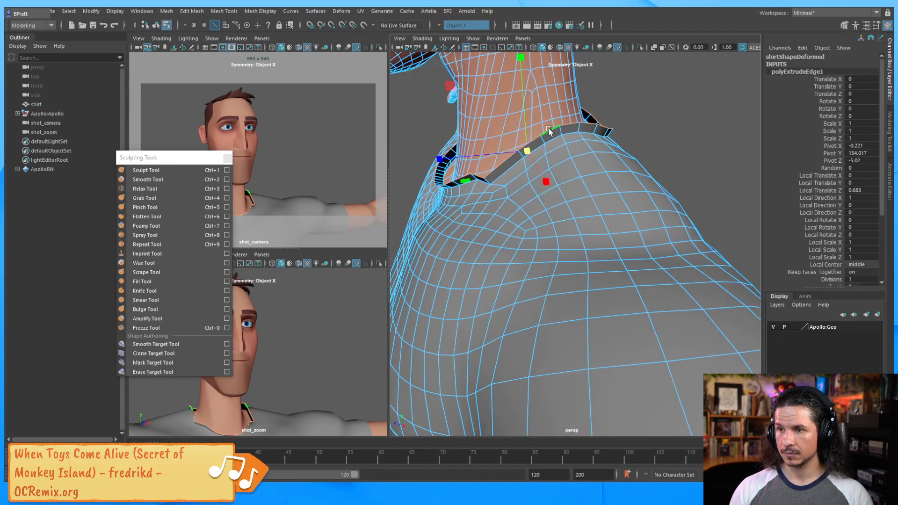
double_click(555, 127)
left_click_drag(525, 151, 530, 213)
left_click(517, 214)
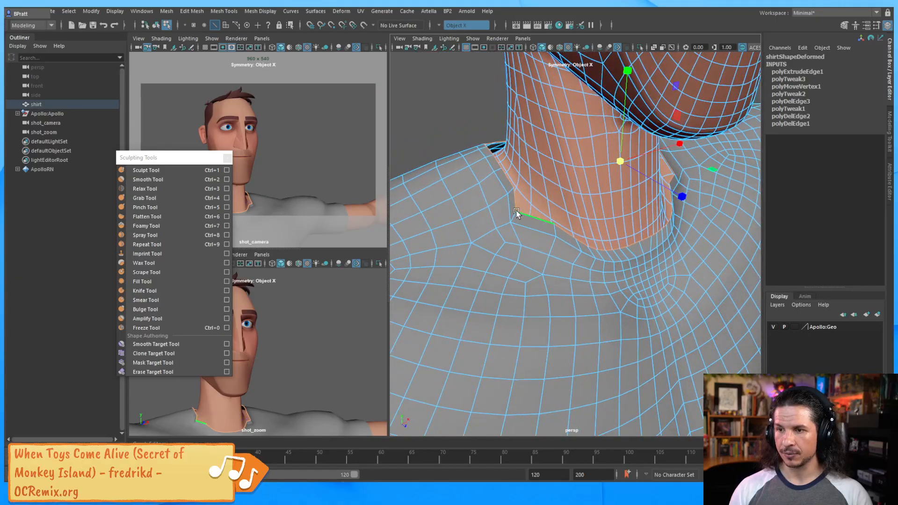
right_click_drag(483, 193, 479, 201)
left_click(517, 213)
key("w")
Step: Return to object selection, reselect only the shirt without the body mesh, and toggle the Apollo:Geo layer's display type
key("F8")
key("F8")
key("F8")
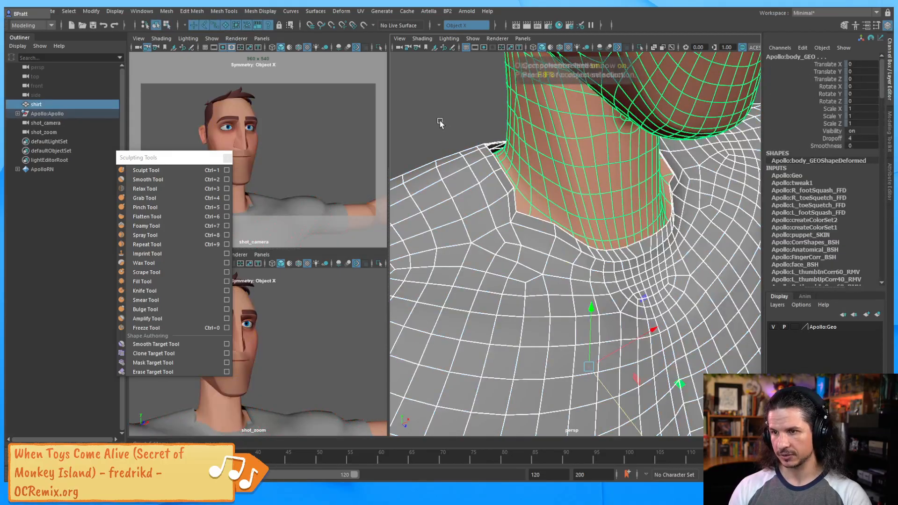
left_click(442, 123)
left_click(504, 216)
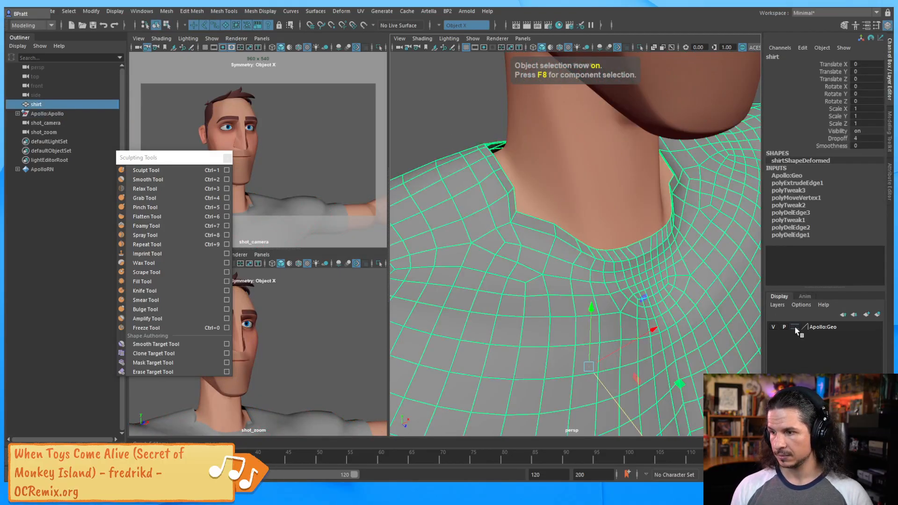
left_click(795, 330)
left_click(795, 329)
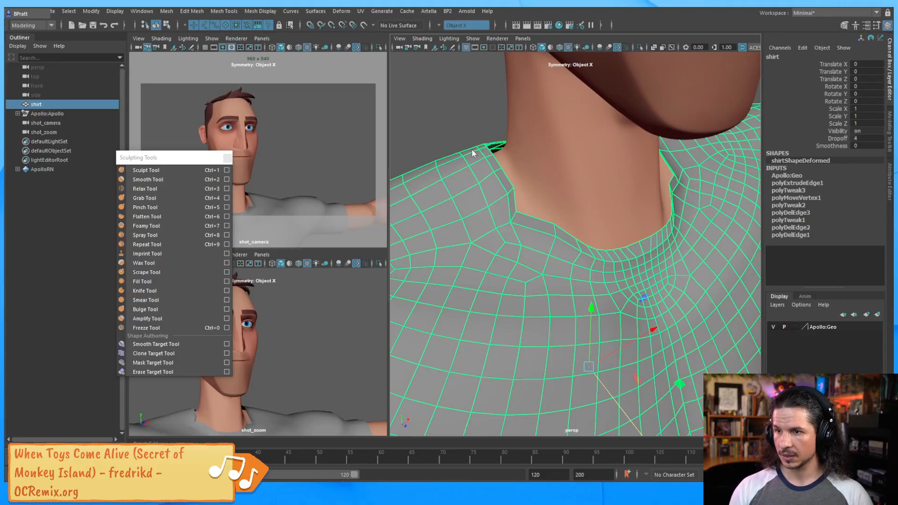
Step: Move individual vertices along the front of the shirt's neckline to round off the angular corner beside the neck
right_click_drag(442, 146, 413, 147)
left_click(528, 215)
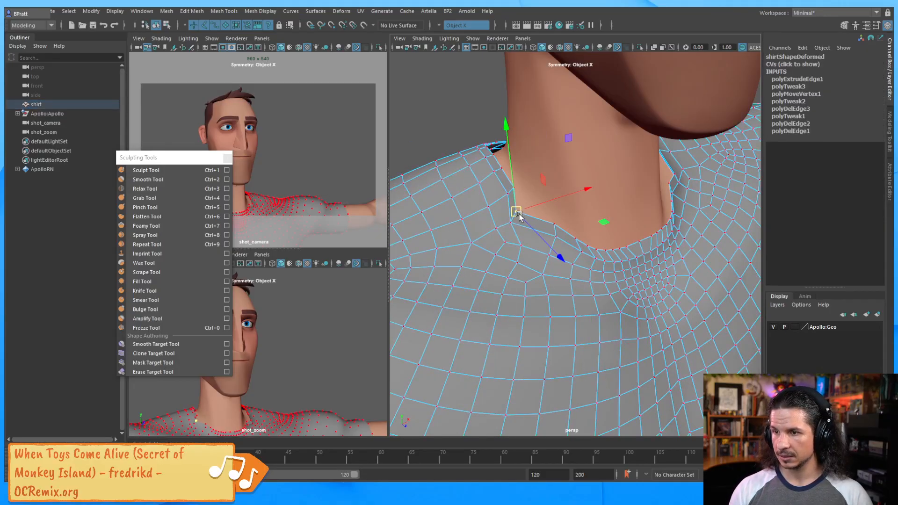
left_click(554, 227)
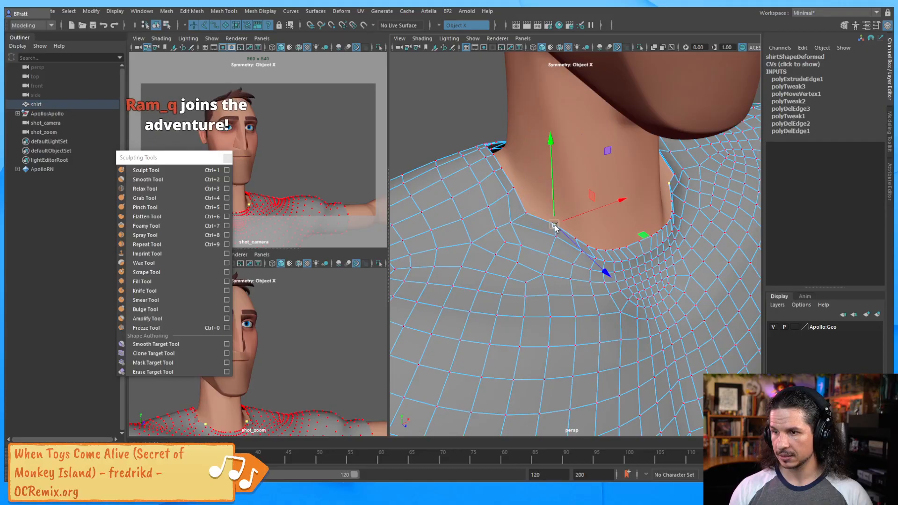
left_click(576, 242)
left_click_drag(576, 242, 573, 240)
left_click_drag(632, 227, 602, 152, "alt")
left_click(621, 214)
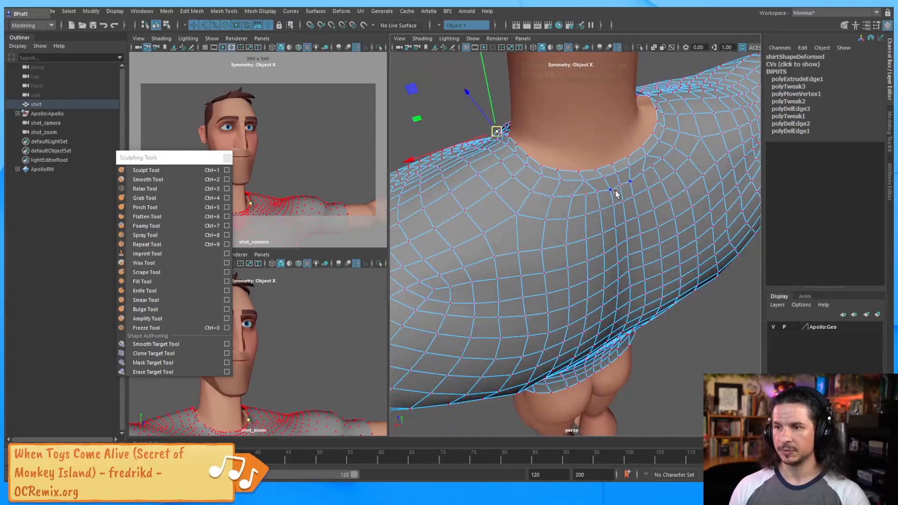
Step: Return to object selection and activate the Relax Tool on the shirt to even out the mesh around the neckline
key("F8")
right_click(590, 206, "shift")
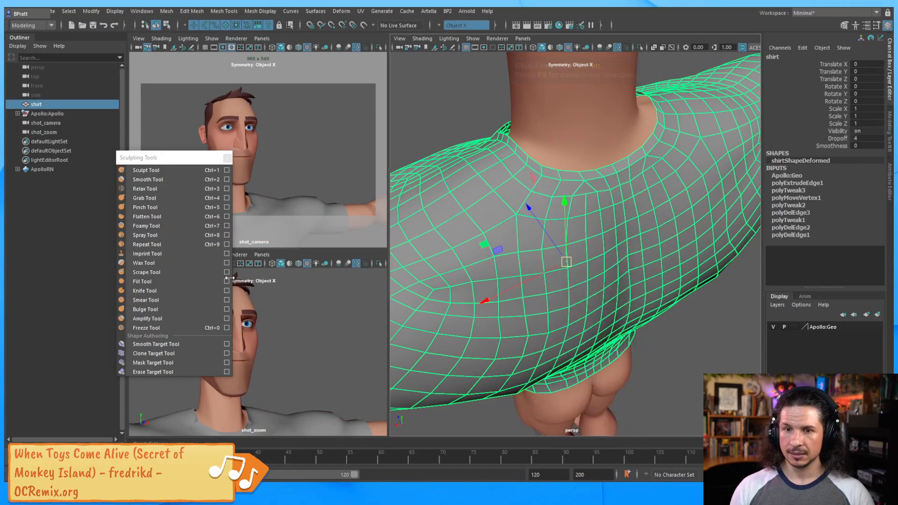
left_click(145, 188)
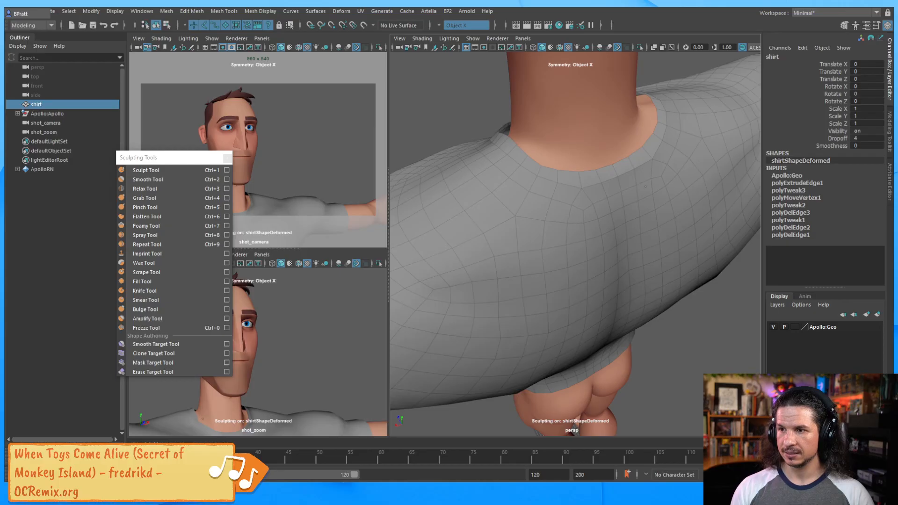
left_click_drag(543, 262, 673, 224, "alt")
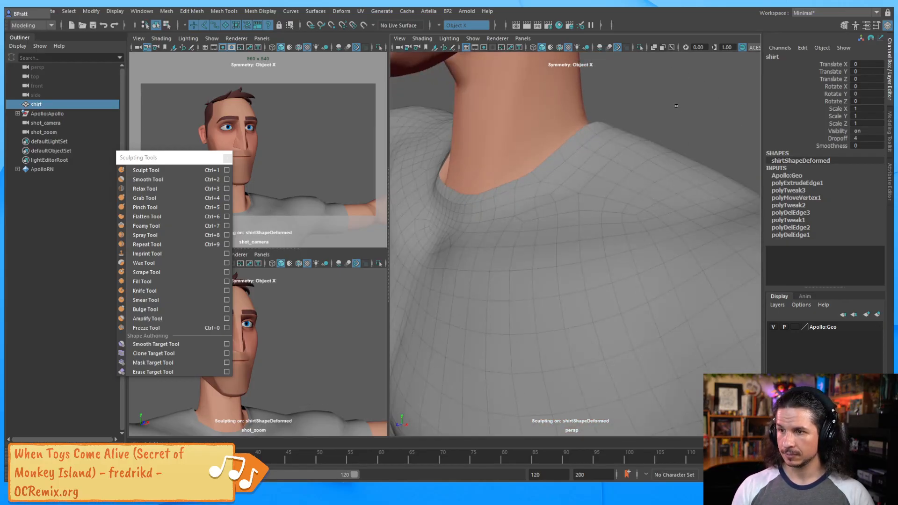
left_click_drag(676, 106, 597, 244, "alt")
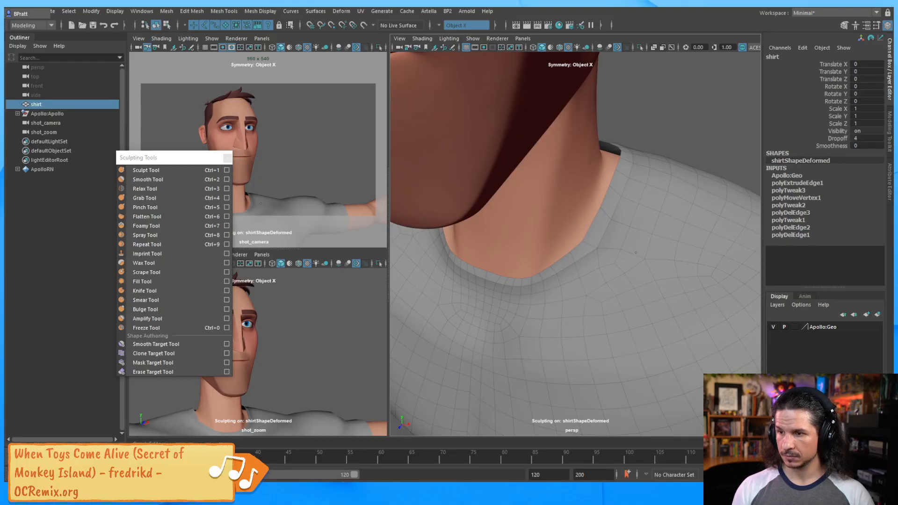
left_click_drag(603, 201, 705, 124, "alt")
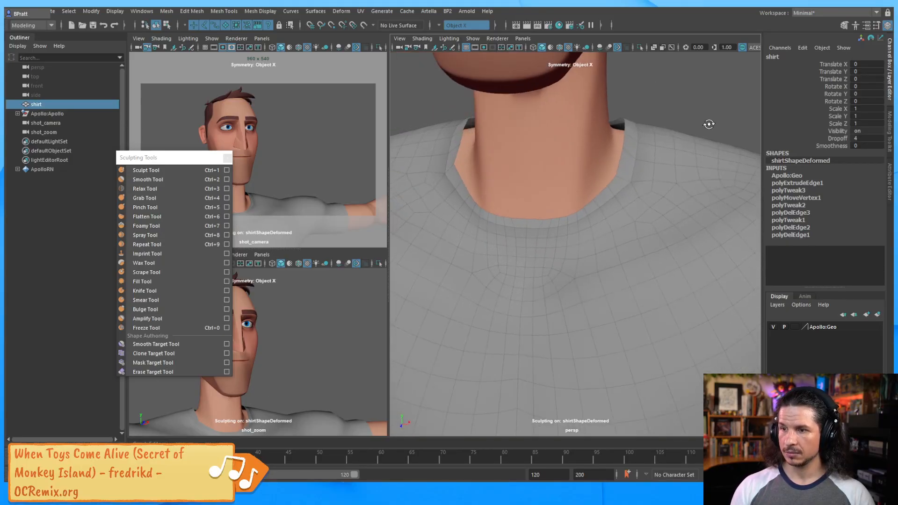
left_click_drag(684, 89, 697, 111, "alt")
Step: Adjust the neckline vertex at the side of the neck with the Move tool, and return to object selection with nothing selected
key("w")
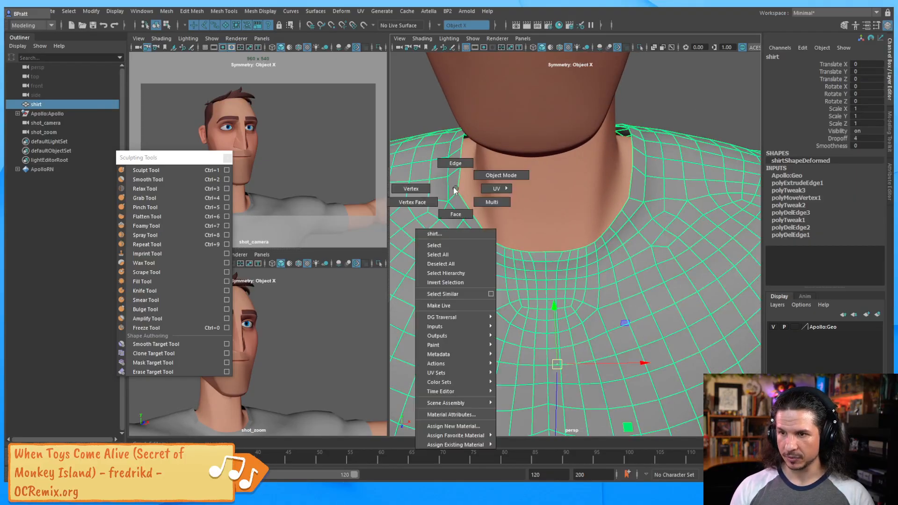
right_click_drag(455, 191, 445, 186)
left_click(461, 193)
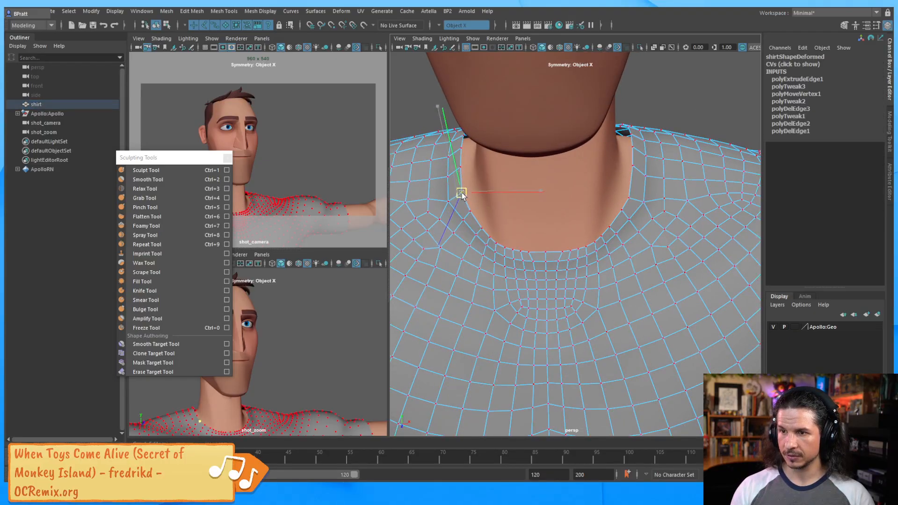
left_click_drag(588, 147, 684, 121, "alt")
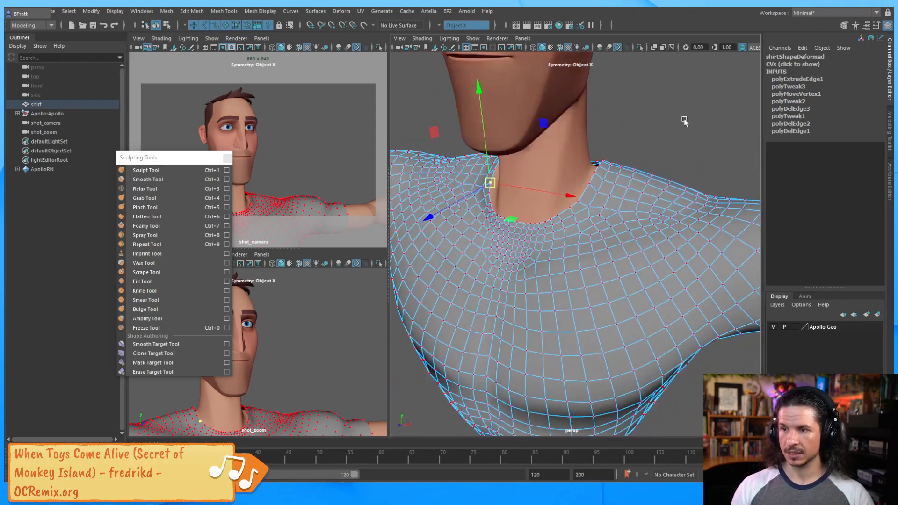
key("F8")
left_click(680, 158)
Step: Select the border edge loop of the shirt's sleeve opening and extrude it inward toward the arm for hem thickness
right_click_drag(681, 158, 553, 212, "alt")
left_click_drag(553, 211, 577, 239, "alt")
right_click_drag(577, 239, 611, 234, "alt")
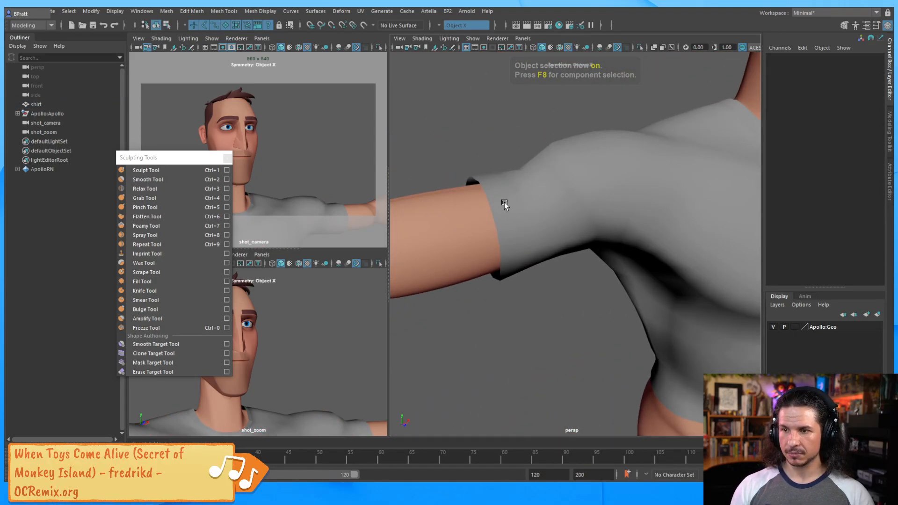
left_click(512, 216)
left_click_drag(512, 216, 526, 187, "alt")
right_click_drag(526, 188, 525, 169)
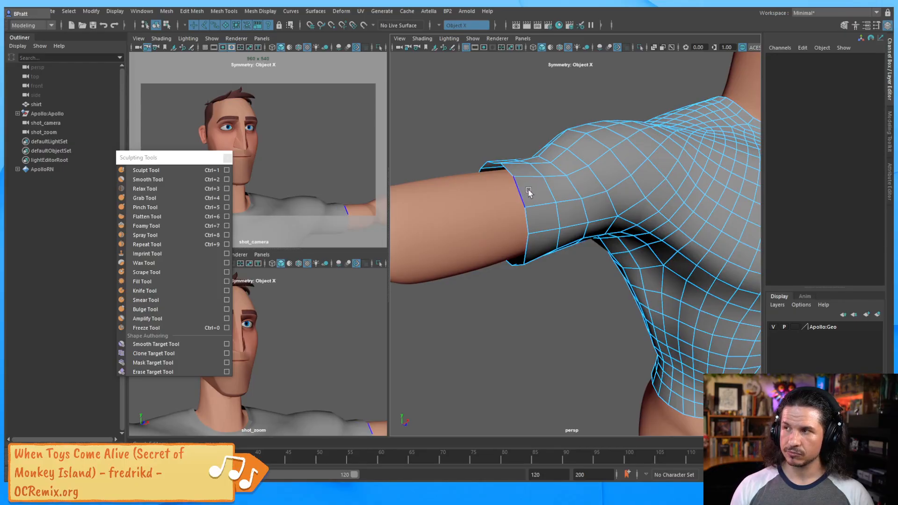
left_click_drag(526, 192, 529, 186, "alt")
double_click(529, 186)
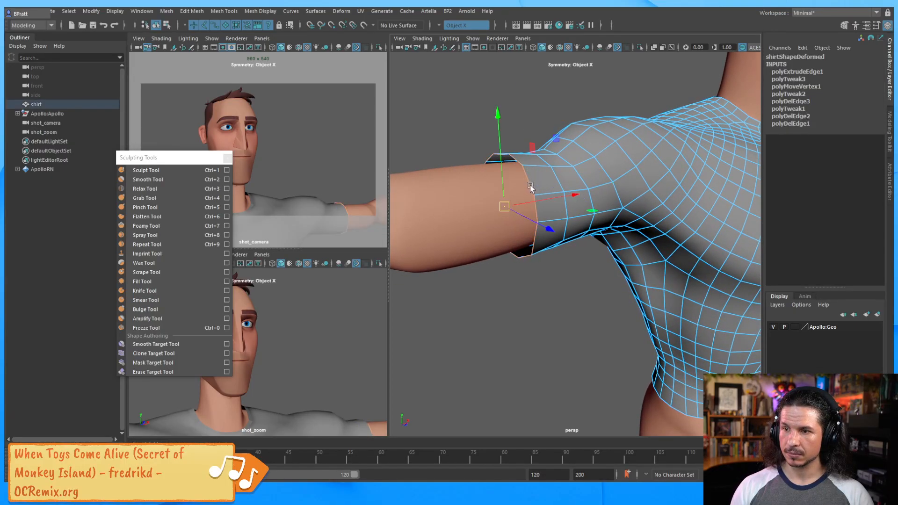
left_click_drag(592, 231, 526, 202, "alt")
mouse_move(527, 202)
right_mouse_down("alt")
mouse_move(573, 168)
mouse_move(525, 201)
right_mouse_up("alt")
left_click_drag(525, 201, 538, 191, "alt")
right_click_drag(540, 161, 538, 177, "shift")
mouse_move(599, 134)
left_mouse_down()
mouse_move(601, 127)
mouse_move(598, 133)
left_mouse_up()
Step: Extrude the sleeve hem edges a second time into the sleeve, and return to object selection with nothing selected
right_click_drag(579, 174, 578, 189, "shift")
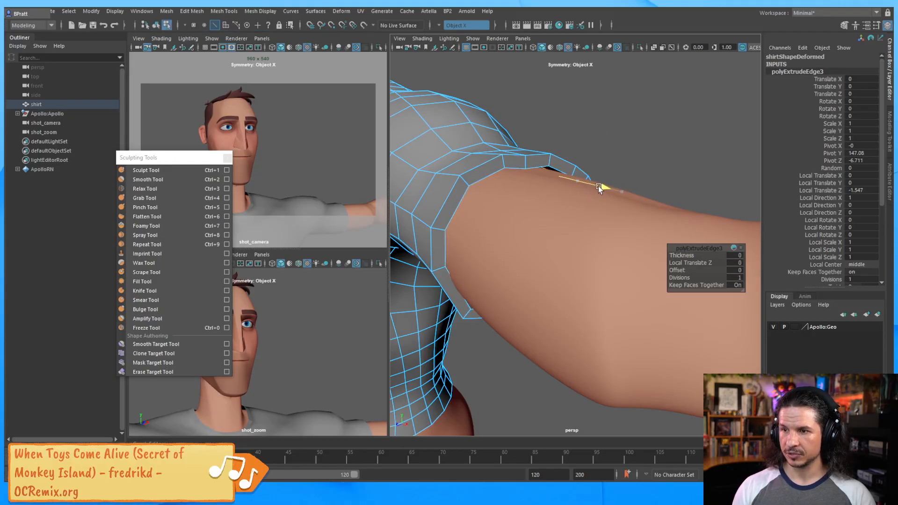
left_click_drag(595, 185, 593, 184)
key("F8")
key("F8")
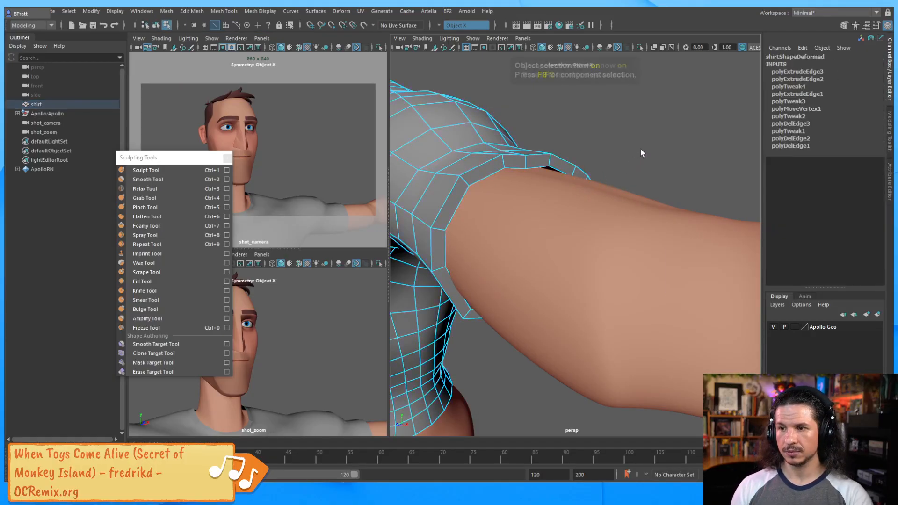
key("F8")
left_click(674, 146)
Step: Examine the shirt's overall fit on the body, including sleeves, torso and waist, from several angles
right_click_drag(675, 146, 458, 149, "alt")
left_click_drag(458, 148, 567, 164, "alt")
right_click_drag(567, 164, 472, 252, "alt")
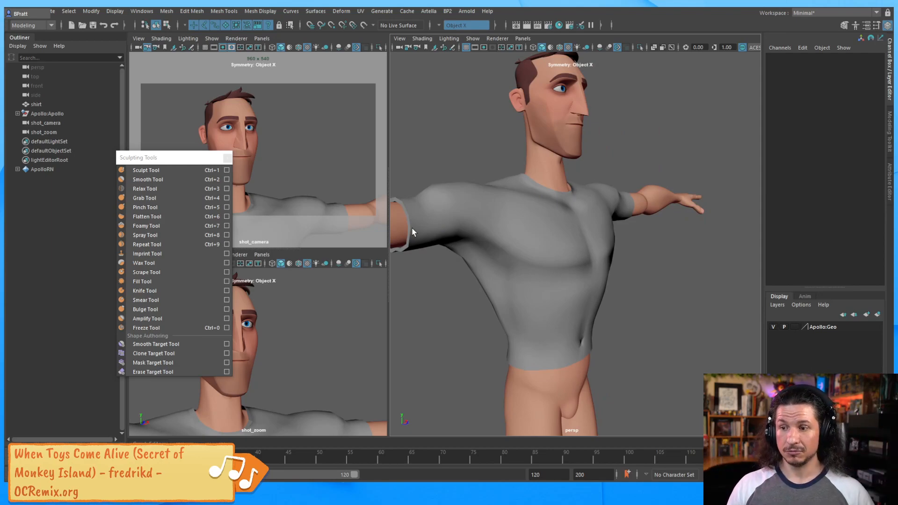
left_click(569, 251)
left_click(640, 296)
left_click_drag(640, 296, 593, 312, "alt")
left_click(537, 302)
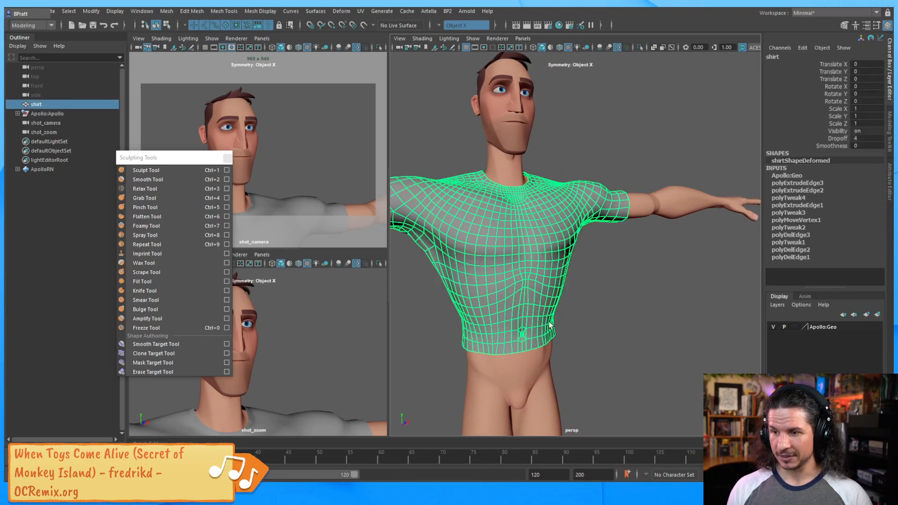
left_click(574, 325)
left_click(554, 305)
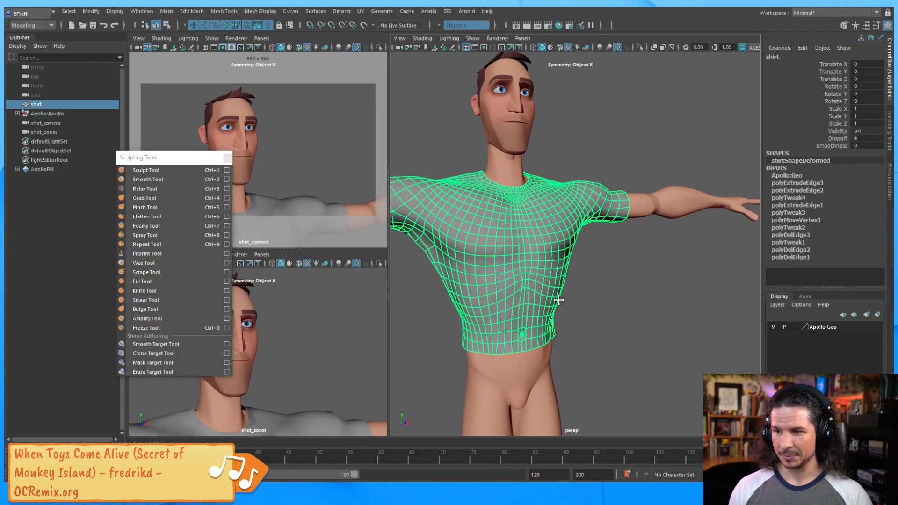
right_click_drag(555, 306, 636, 246, "alt")
left_click(588, 269)
right_click_drag(588, 269, 574, 287, "alt")
left_click_drag(466, 322, 575, 303, "alt")
right_click_drag(575, 302, 489, 256, "alt")
middle_click_drag(489, 257, 520, 268, "alt")
left_click(546, 292)
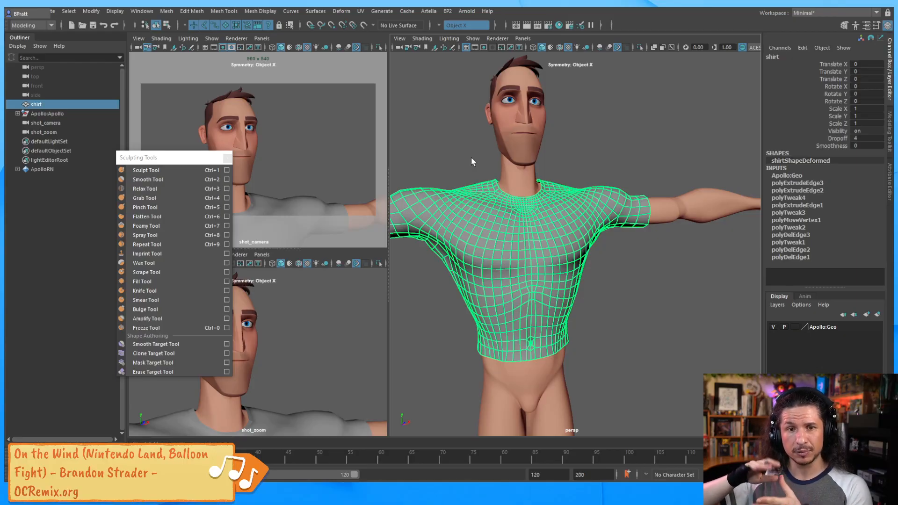
Step: Harden the vertical edge loops running down both sides of the shirt's chest, and return to object selection to view the shading
left_click(268, 13)
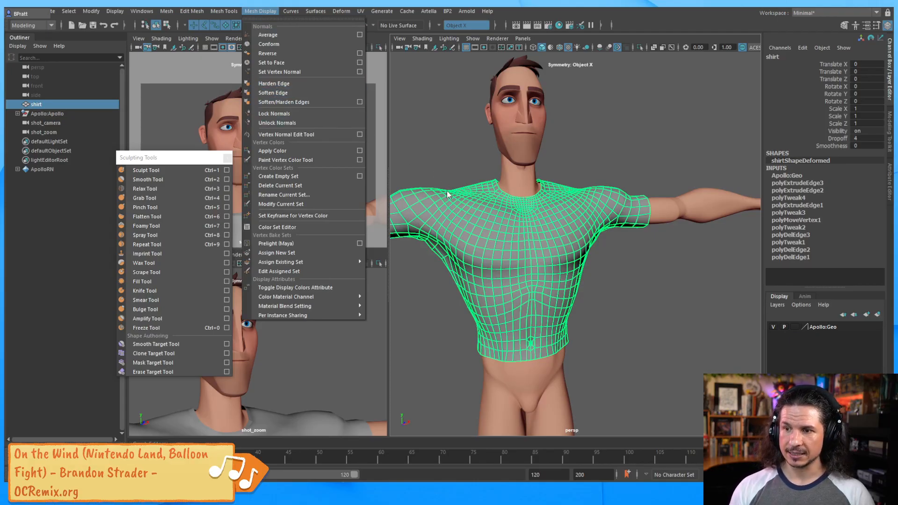
left_click_drag(488, 195, 516, 233, "alt")
right_click_drag(489, 210, 517, 196, "alt")
double_click(516, 216)
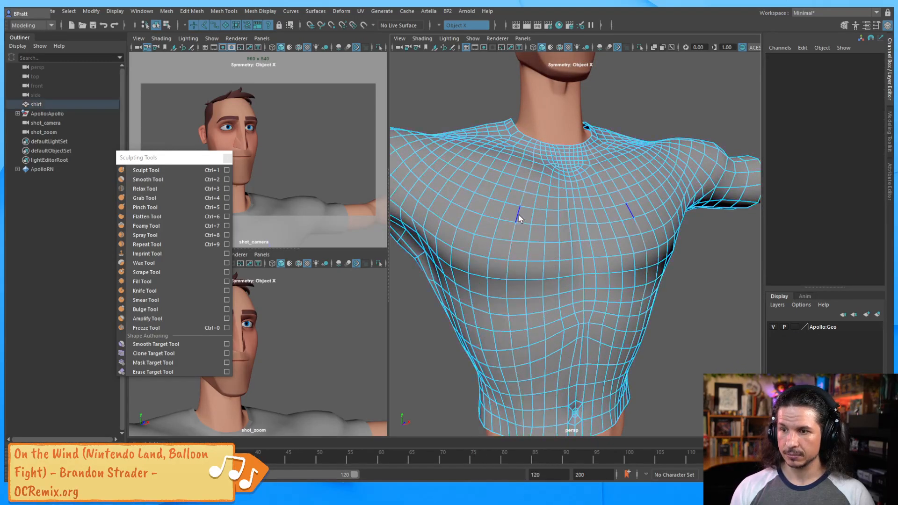
left_click(253, 12)
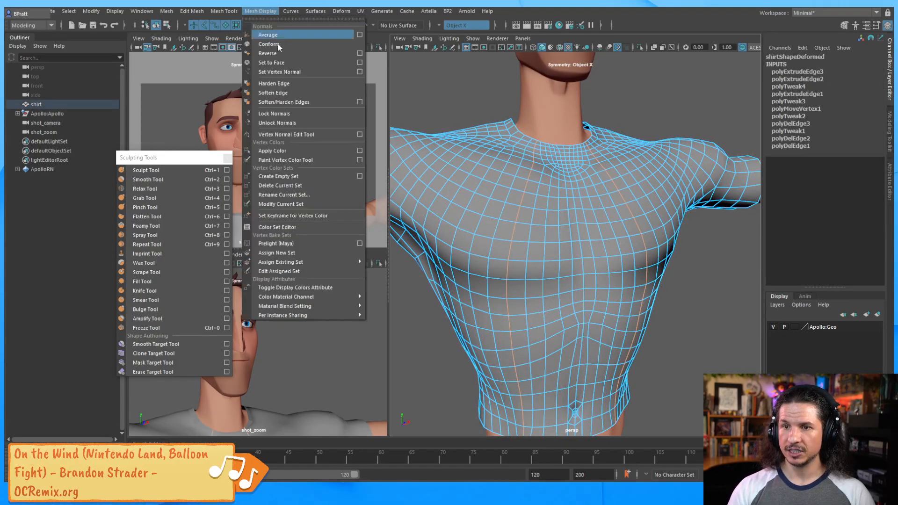
left_click(290, 84)
key("F8")
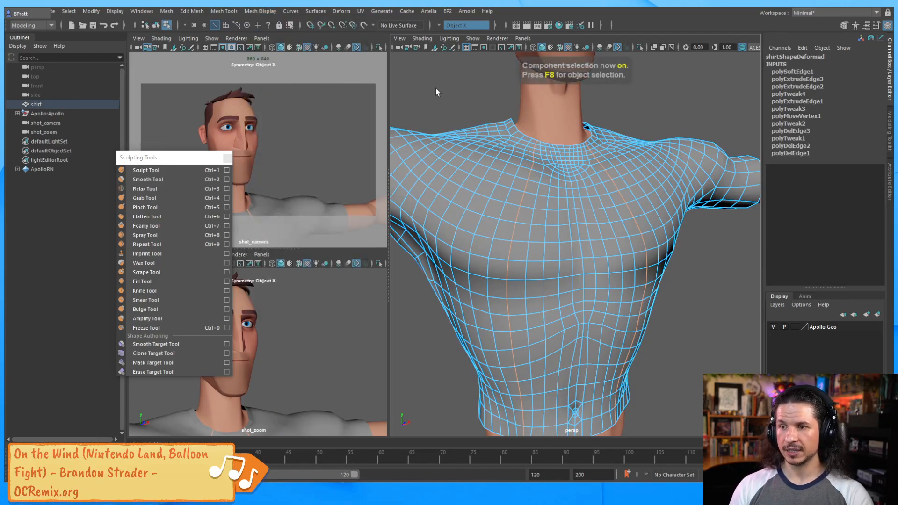
left_click(452, 96)
left_click_drag(600, 218, 557, 223, "alt")
right_click_drag(558, 223, 589, 243, "alt")
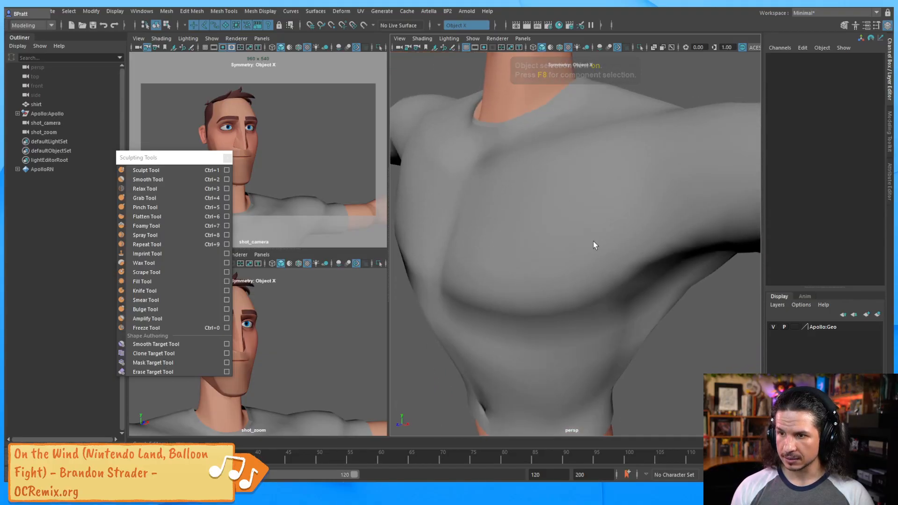
Step: Harden another vertical edge loop down each side of the shirt's front, and return to object selection with nothing selected
left_click(578, 251)
right_click_drag(512, 220, 511, 192)
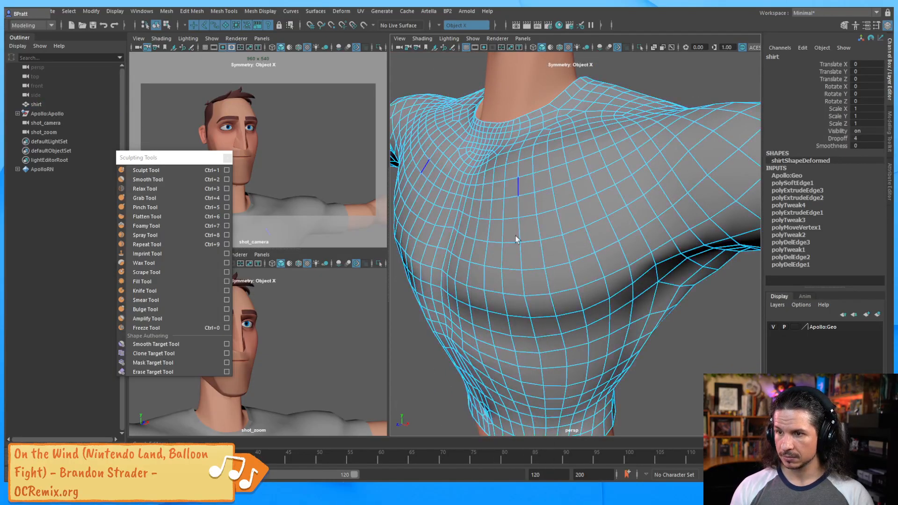
double_click(518, 220)
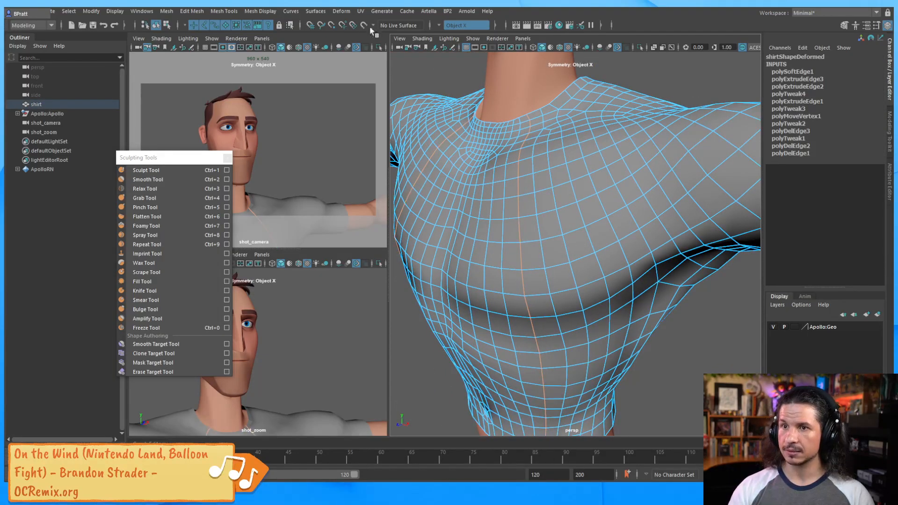
left_click(276, 11)
left_click(284, 84)
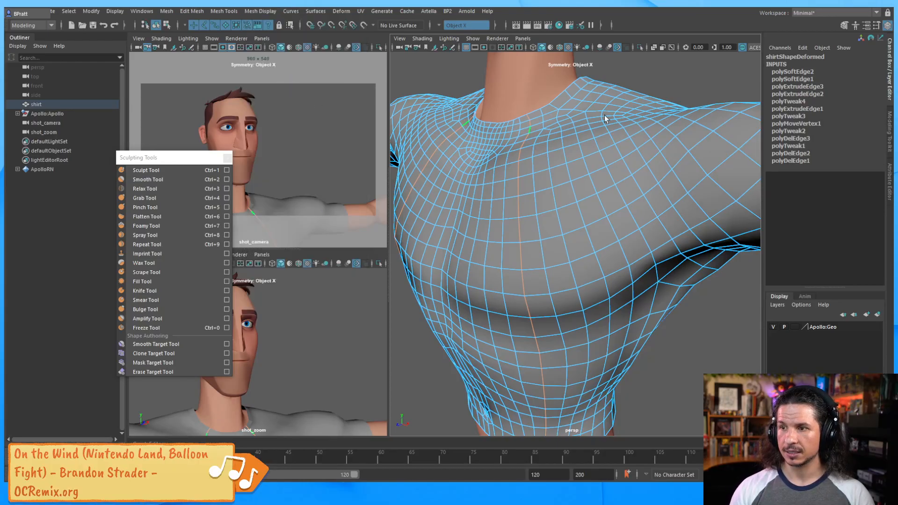
left_click(669, 88)
key("F8")
left_click(671, 85)
Step: Unlock the normals of the whole shirt mesh, deselect it and check the shading around the chest and sleeve
left_click_drag(648, 114, 599, 209, "alt")
right_click_drag(600, 209, 539, 222, "alt")
left_click_drag(540, 223, 559, 216, "alt")
left_click(559, 217)
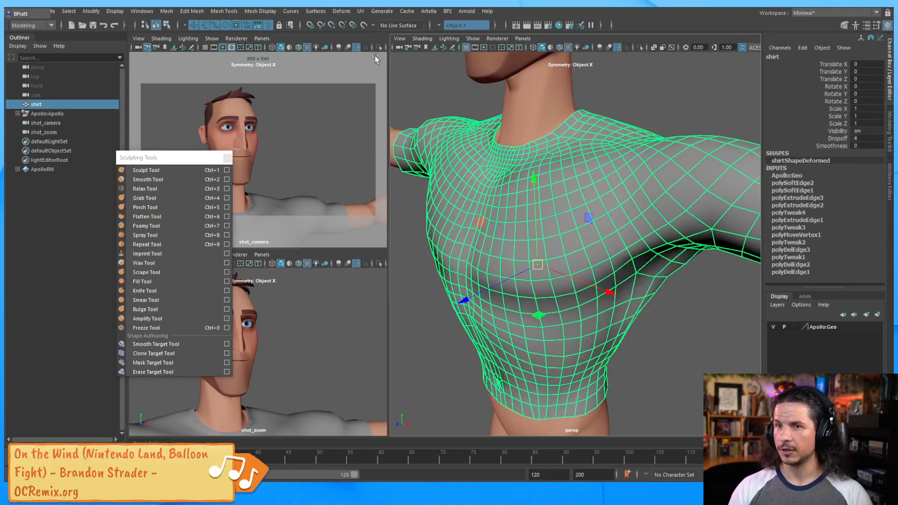
left_click(272, 11)
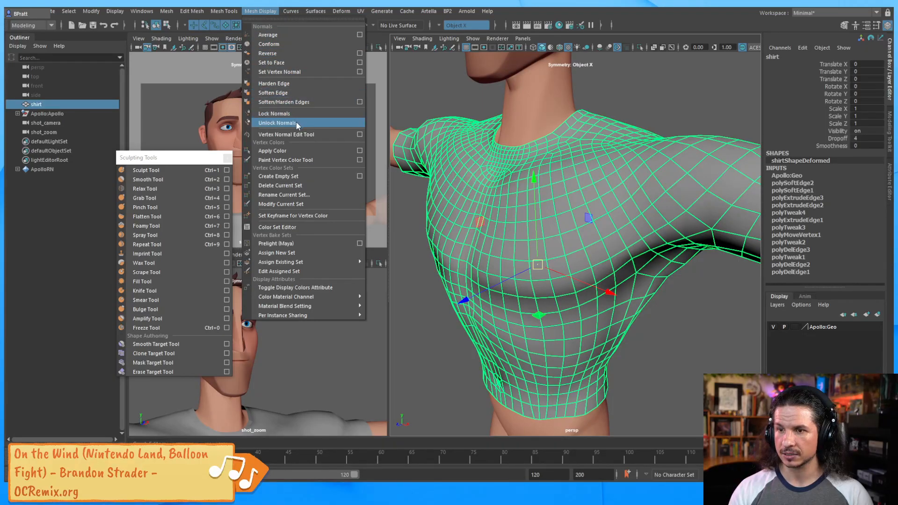
left_click(285, 123)
left_click(689, 320)
left_click_drag(593, 292, 630, 200, "alt")
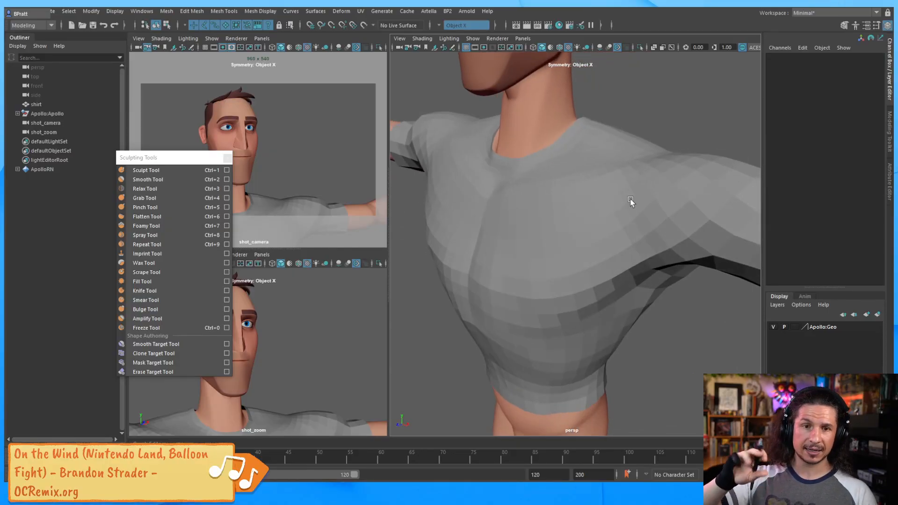
left_click_drag(627, 227, 634, 176, "alt")
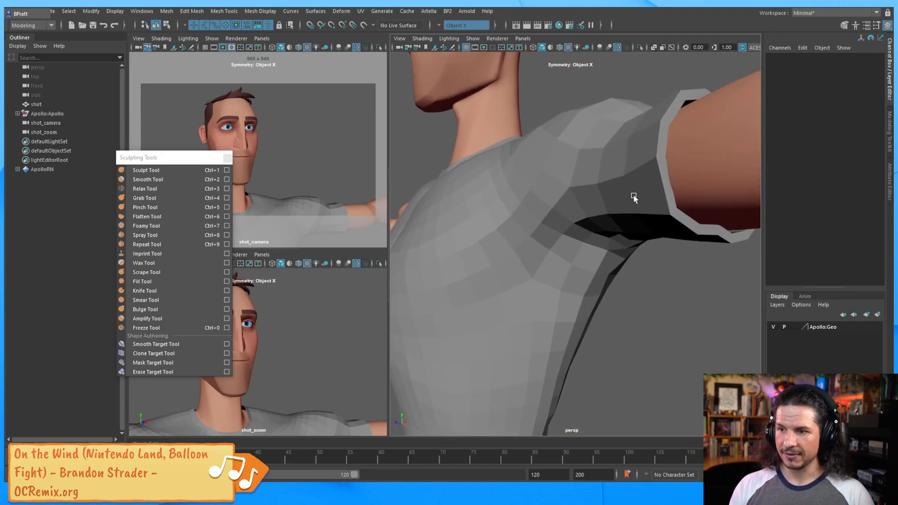
left_click_drag(493, 198, 543, 262, "alt")
Step: Apply Soften/Harden Edges to the whole shirt with an angle of 30, and check the shading on the chest and sleeves
left_click(505, 203)
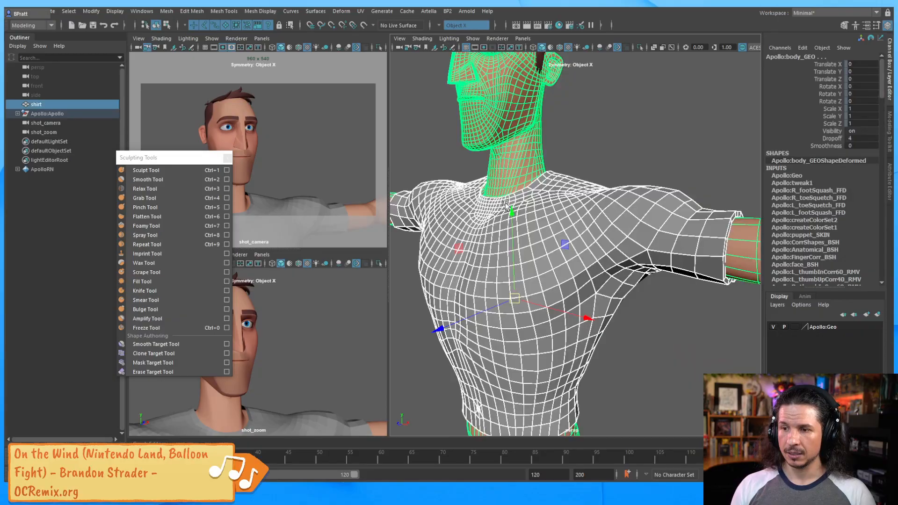
left_click(647, 224)
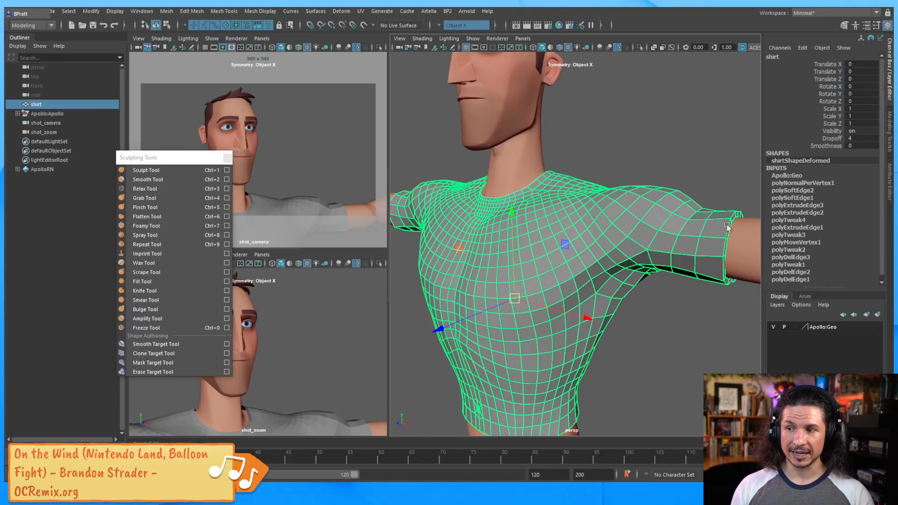
left_click(269, 11)
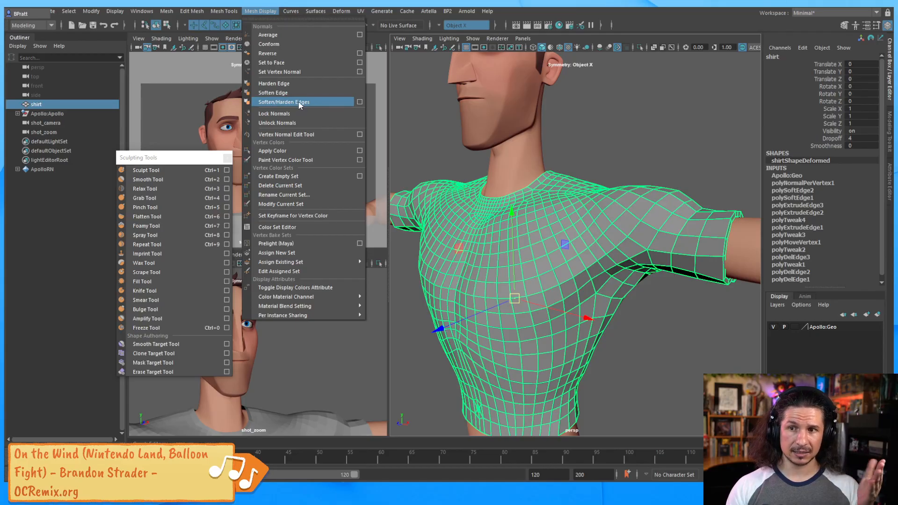
left_click(358, 102)
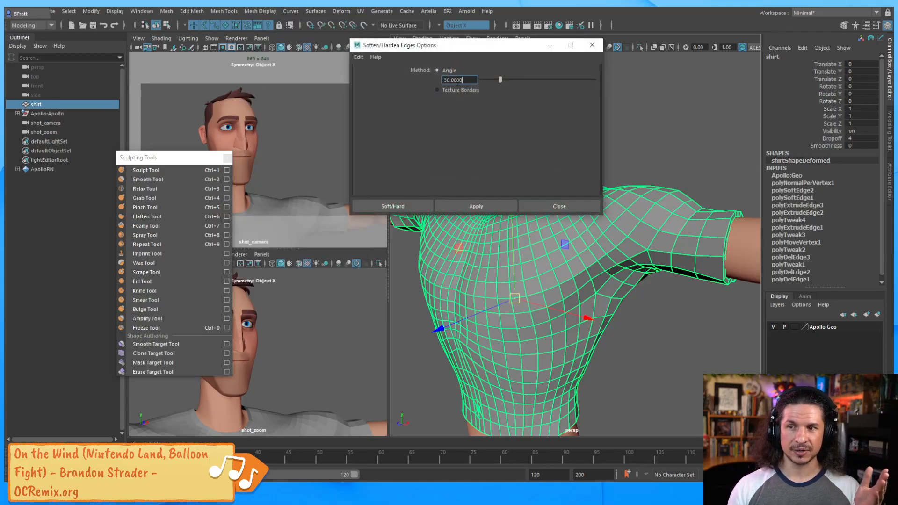
left_click(414, 207)
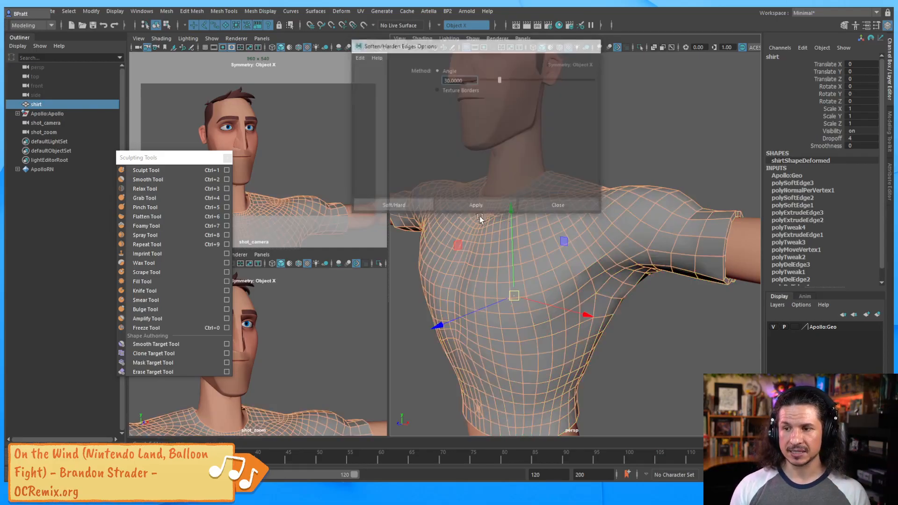
left_click(684, 145)
left_click_drag(660, 195, 561, 235, "alt")
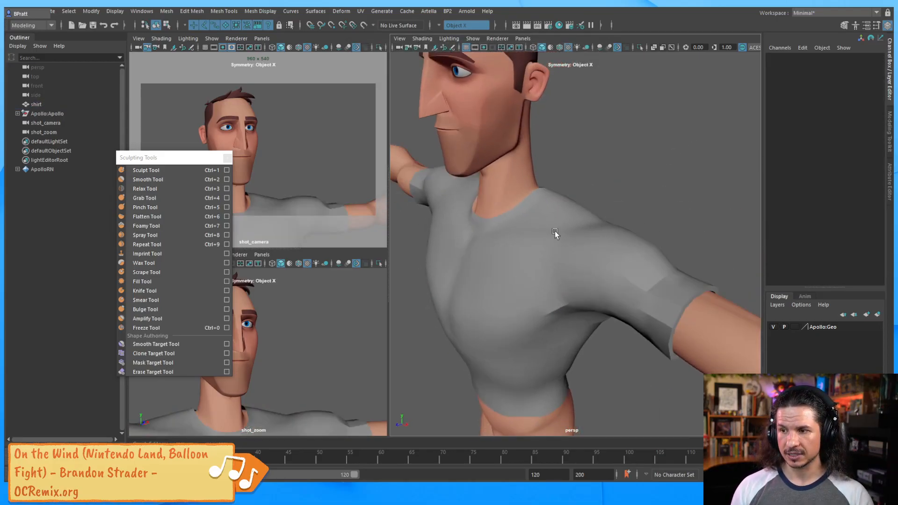
right_click_drag(561, 235, 566, 232, "alt")
left_click_drag(566, 233, 667, 244, "alt")
right_click_drag(667, 244, 537, 234, "alt")
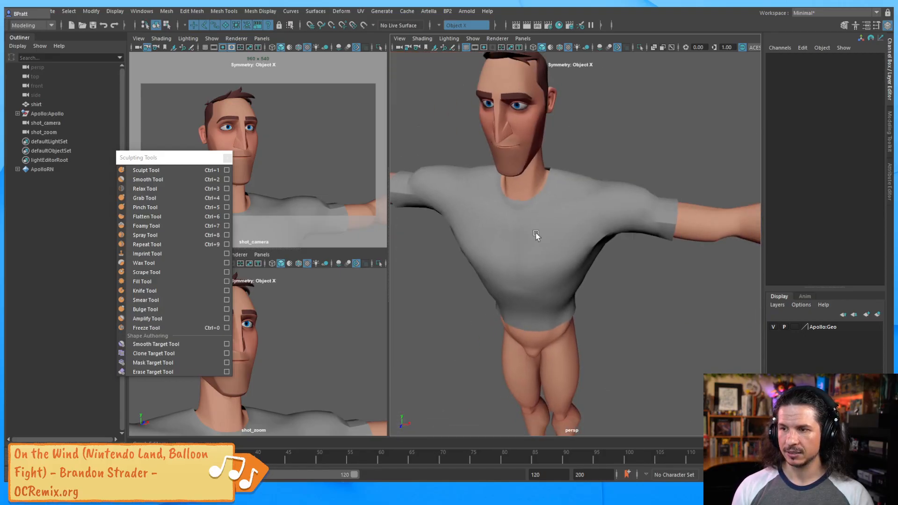
Step: Soften all edges of the shirt, deselect it and view the smooth shading from the front and side
left_click(536, 234)
left_click(271, 12)
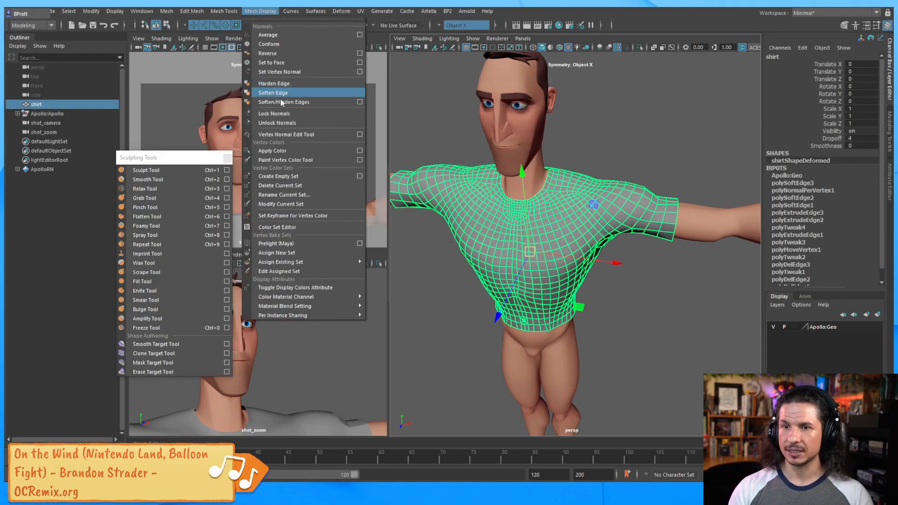
left_click(294, 93)
left_click(603, 157)
left_click_drag(602, 190, 584, 287, "alt")
left_click_drag(622, 327, 526, 274, "alt")
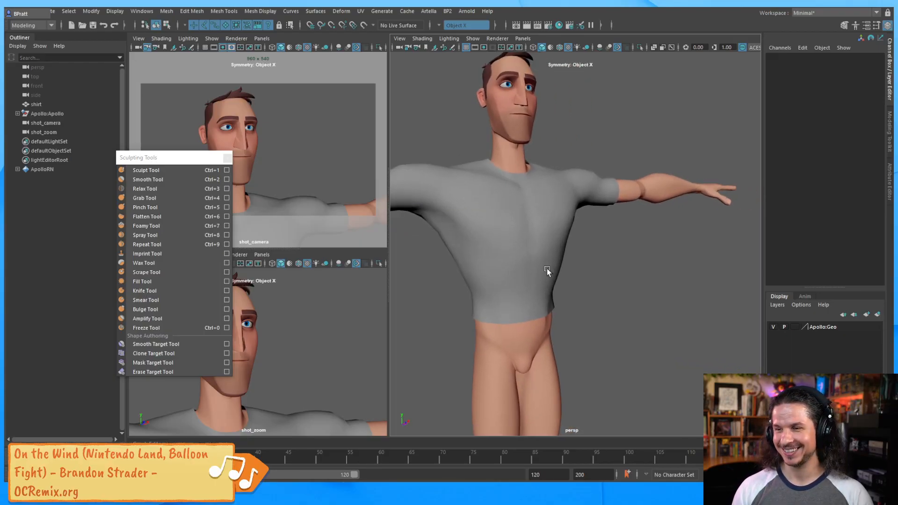
Step: Delete the ring of navel faces and the small faces inside it near the shirt's front hem
right_click_drag(526, 273, 535, 299, "alt")
middle_click_drag(535, 298, 567, 267, "alt")
left_click(562, 272)
left_click_drag(562, 273, 570, 258, "alt")
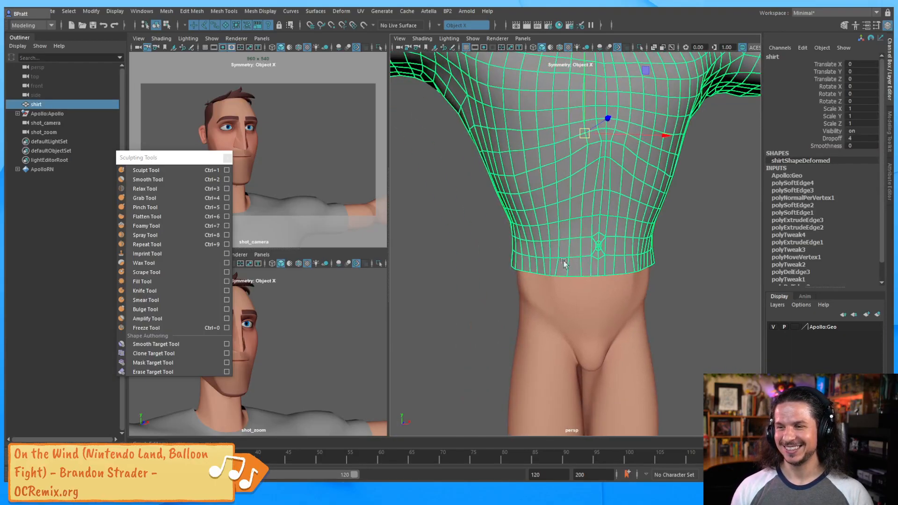
right_click_drag(570, 260, 618, 261, "alt")
middle_click_drag(618, 262, 573, 253, "alt")
right_click_drag(573, 253, 642, 260, "alt")
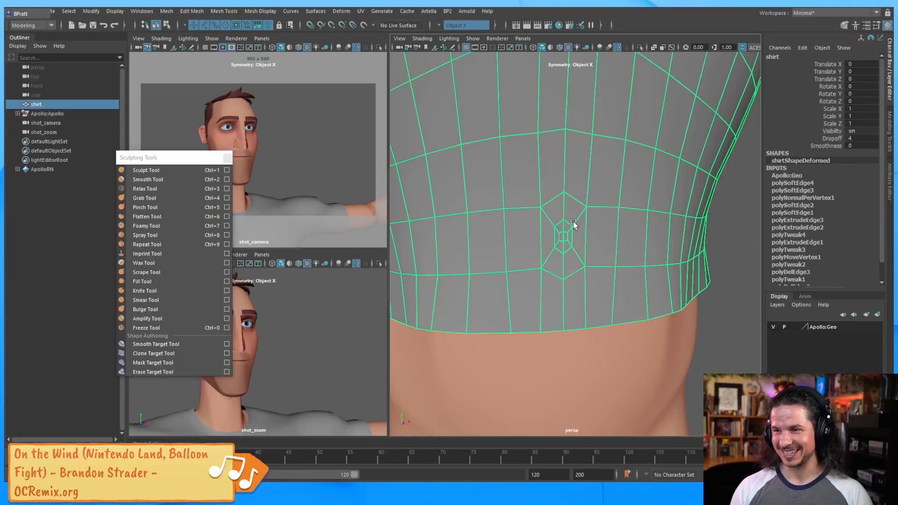
mouse_move(571, 223)
left_mouse_down("alt")
mouse_move(551, 242)
mouse_move(503, 231)
mouse_move(565, 225)
left_mouse_up("alt")
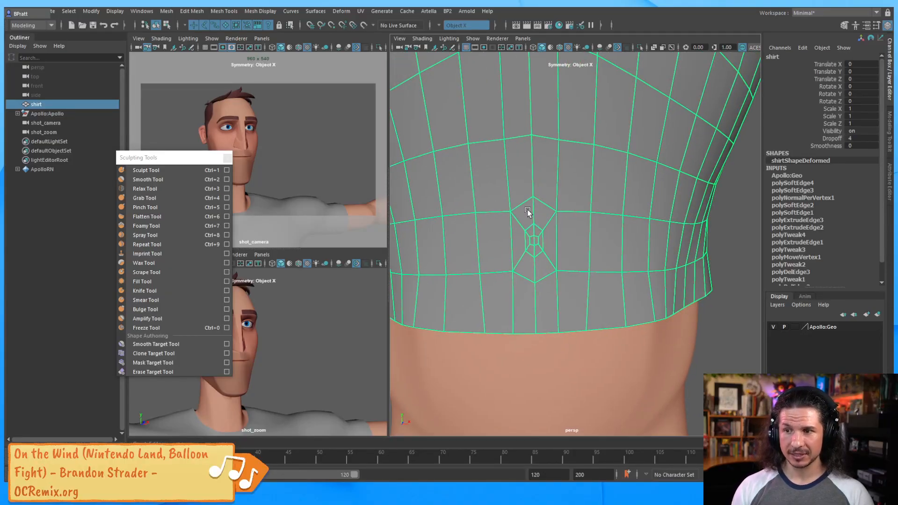
right_click_drag(535, 214, 537, 229)
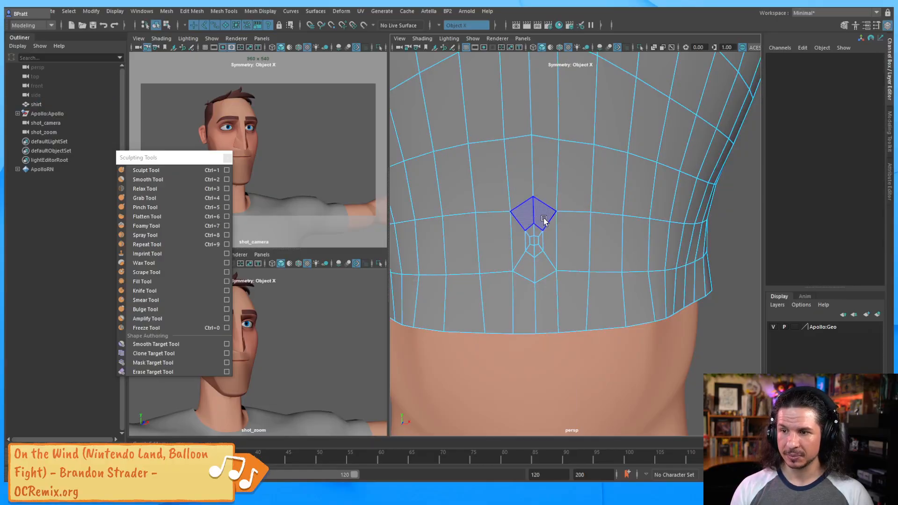
left_click(542, 220)
left_click(541, 242)
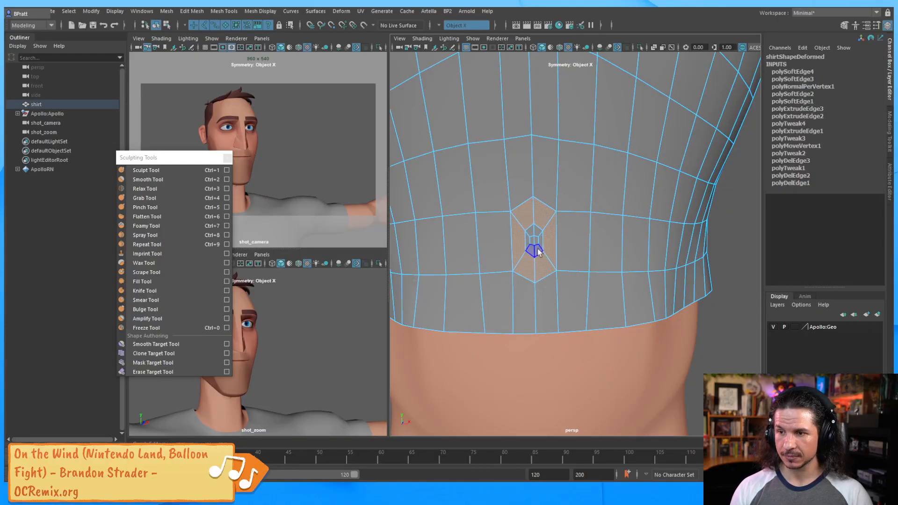
left_click(541, 243, "shift")
left_click(538, 233, "shift")
left_click(536, 241, "shift")
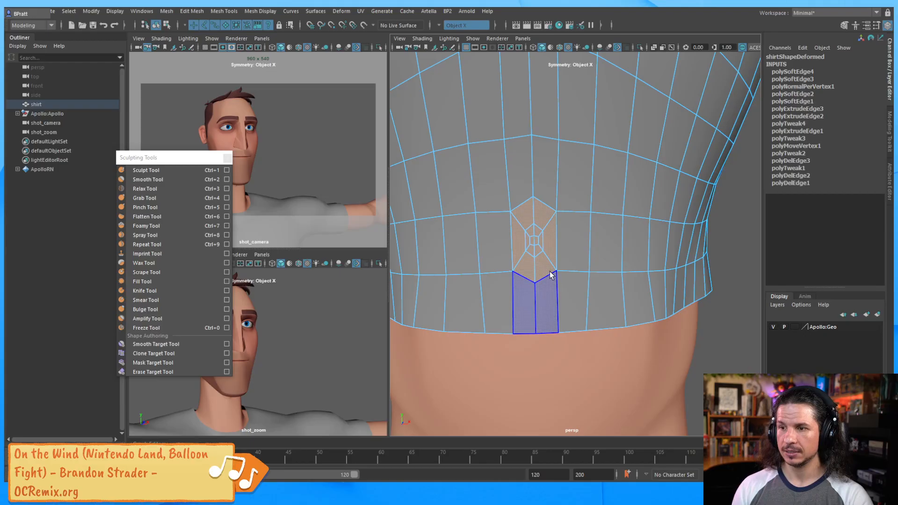
key("Delete")
Step: Close the navel hole by bridging its upper border edges to its lower ones on the shirt mesh
mouse_move(552, 211)
right_mouse_down()
mouse_move(552, 220)
mouse_move(552, 193)
right_mouse_up()
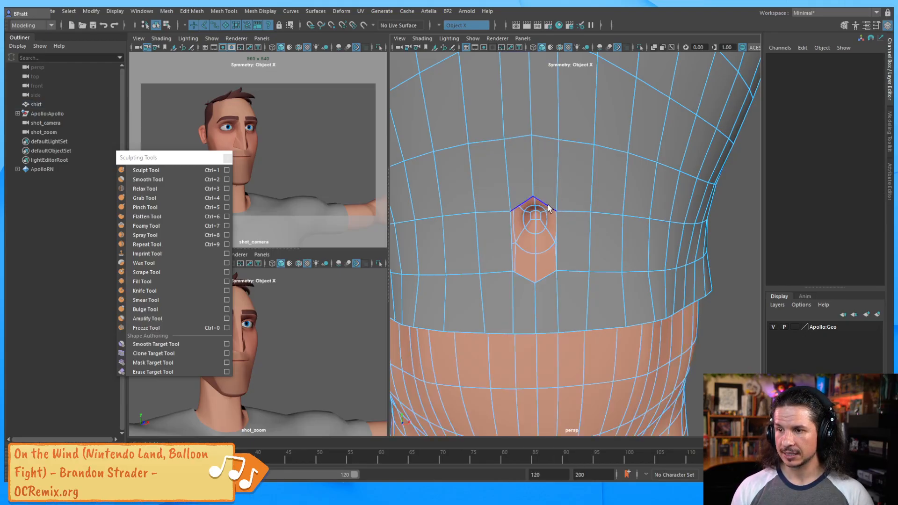
key("F8")
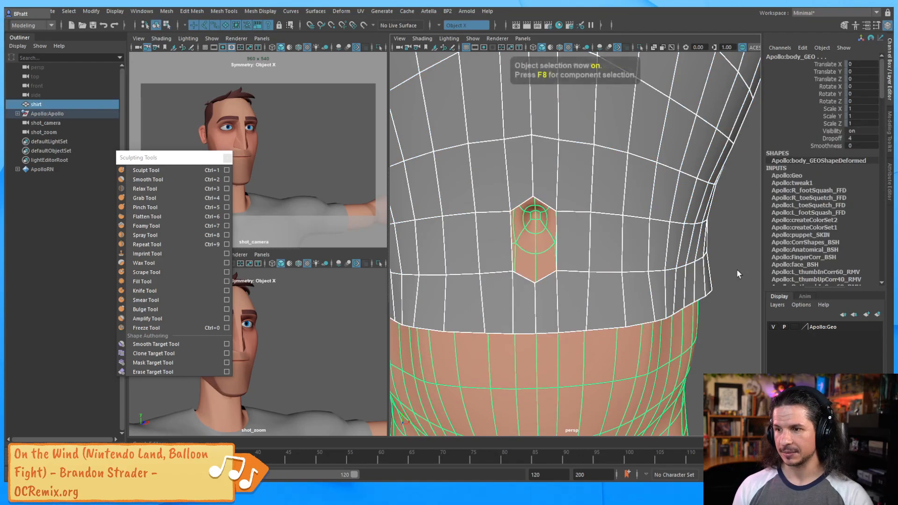
right_click_drag(710, 231, 709, 214)
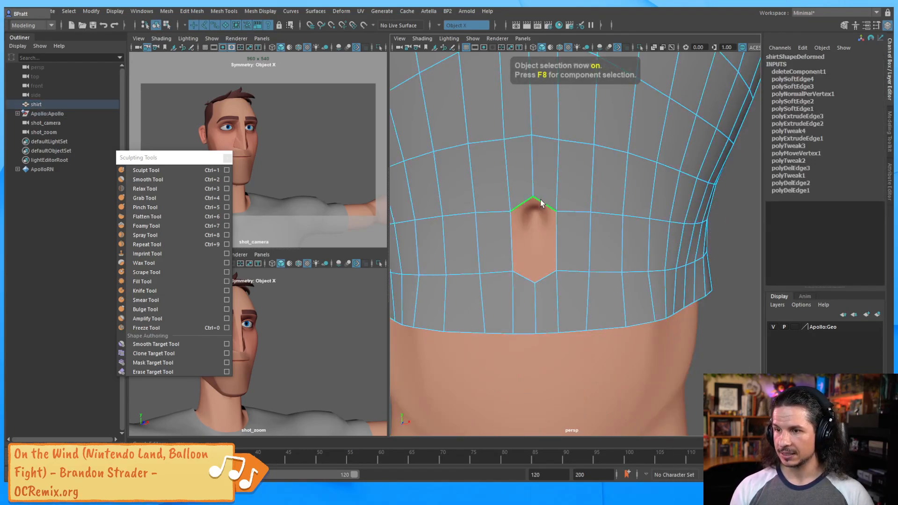
left_click(548, 278)
right_click_drag(550, 274, 543, 386, "shift")
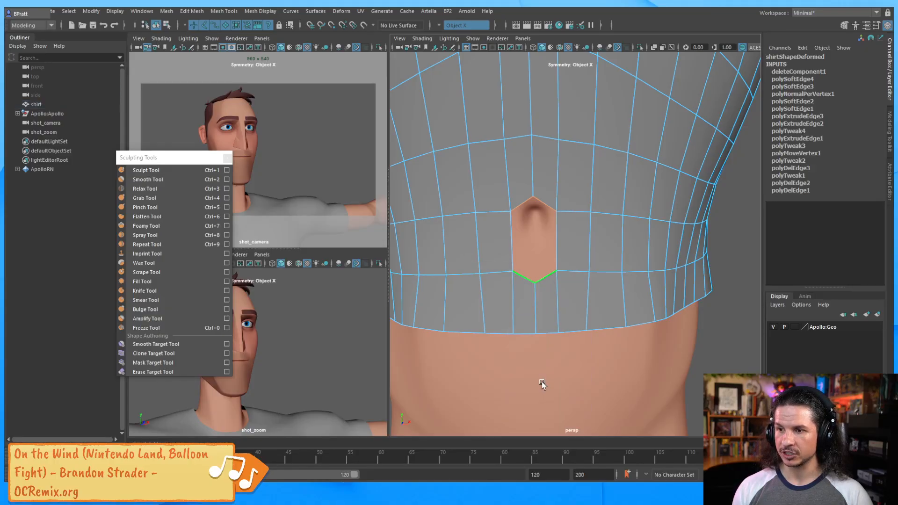
mouse_move(532, 201)
right_mouse_down()
mouse_move(518, 201)
mouse_move(533, 199)
right_mouse_up()
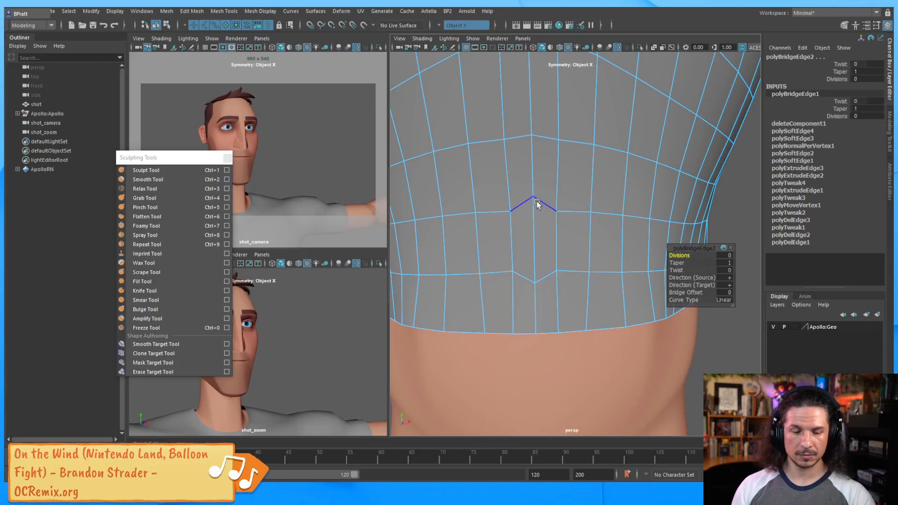
key("F8")
left_click(157, 189)
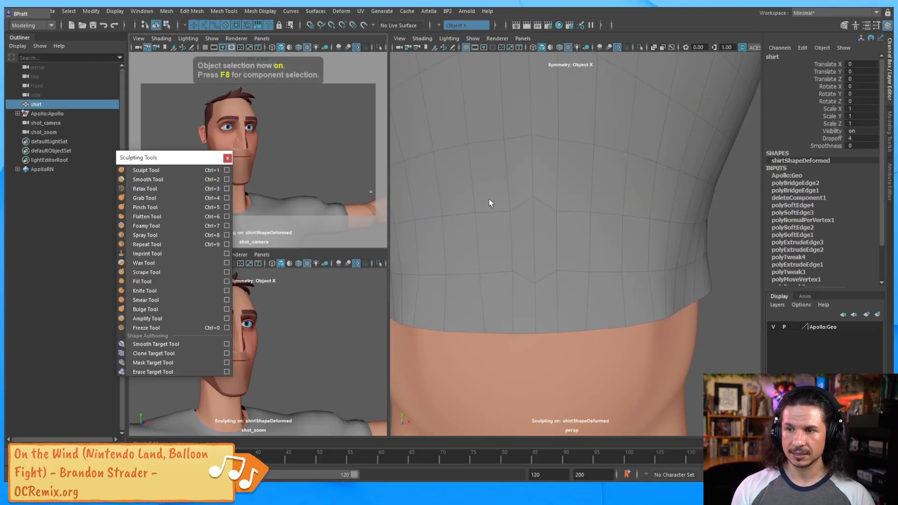
scroll(554, 218, "down", 5)
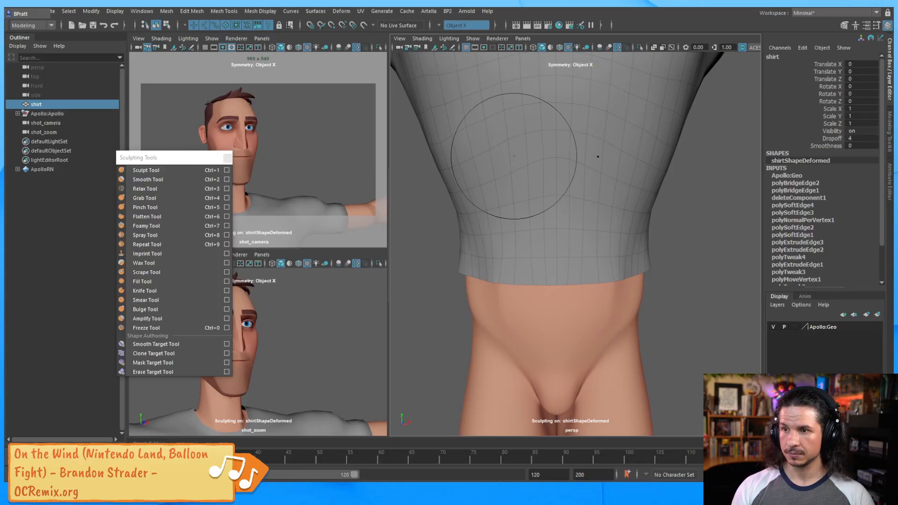
scroll(545, 245, "down", 3)
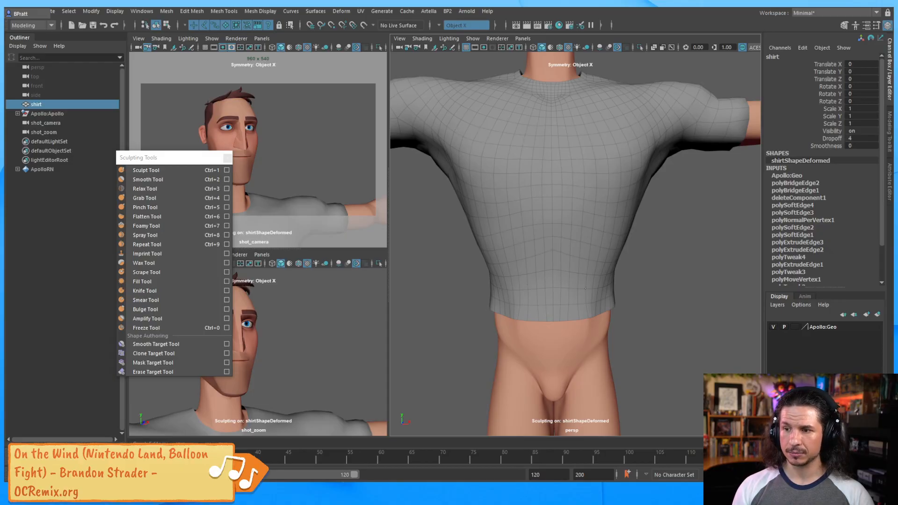
left_click_drag(644, 295, 484, 264, "alt")
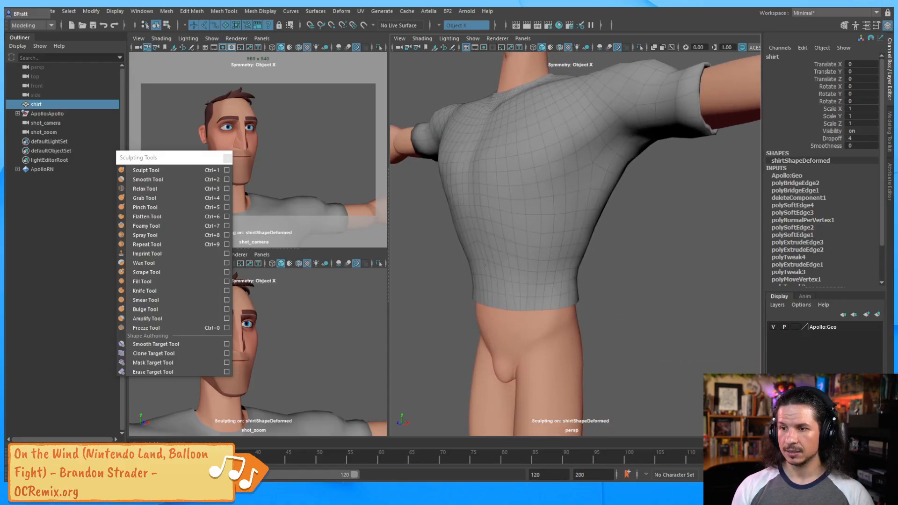
left_click(618, 255)
key("F8")
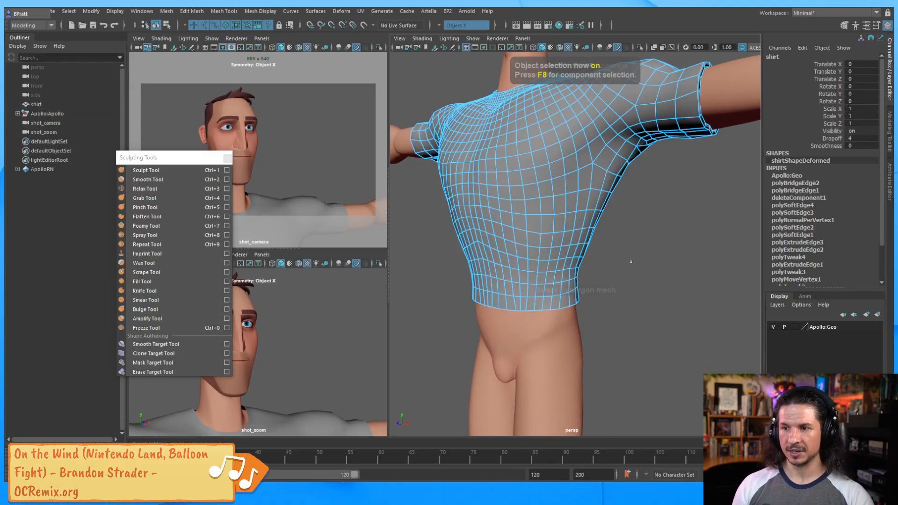
key("F8")
left_click(639, 268)
Step: Inspect the bridged navel area near the shirt's front hem and select the shirt to show its topology
right_click_drag(667, 239, 504, 244, "alt")
left_click_drag(504, 244, 539, 260, "alt")
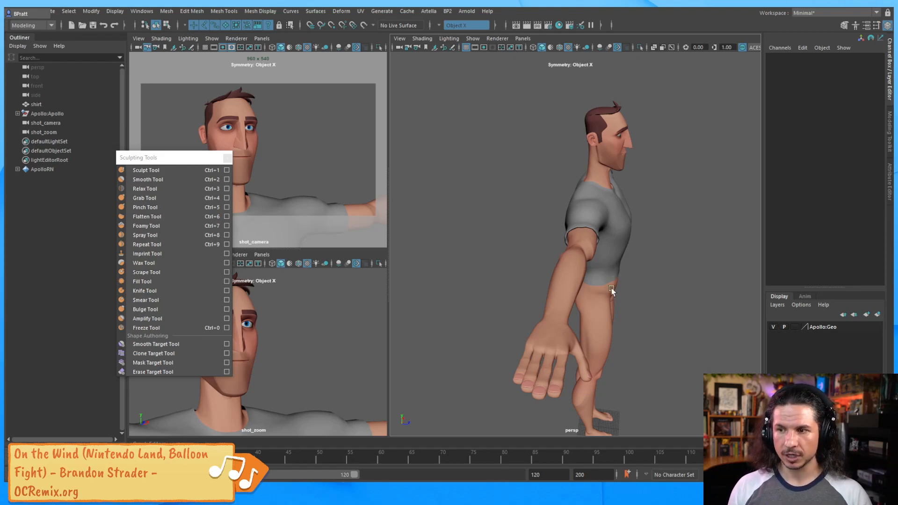
left_click_drag(615, 284, 535, 278, "alt")
right_click_drag(535, 278, 710, 278, "alt")
left_click_drag(635, 269, 601, 267, "alt")
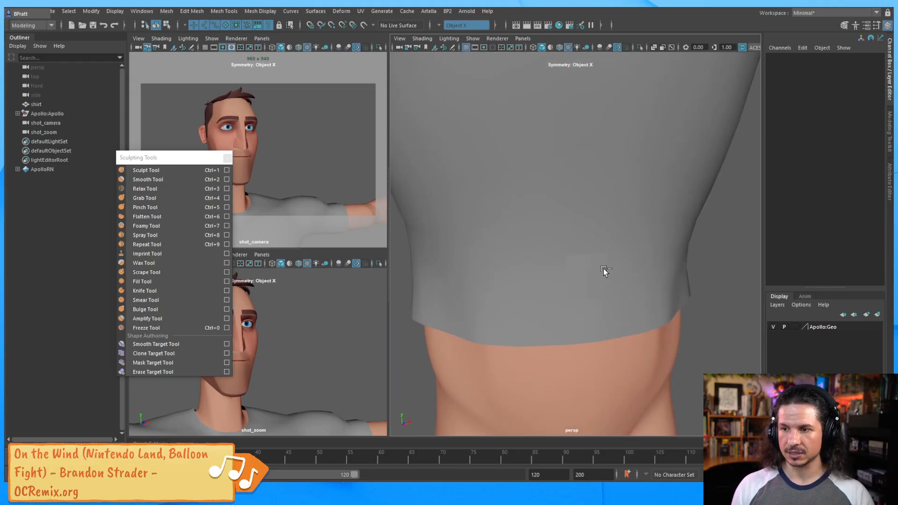
left_click(583, 314)
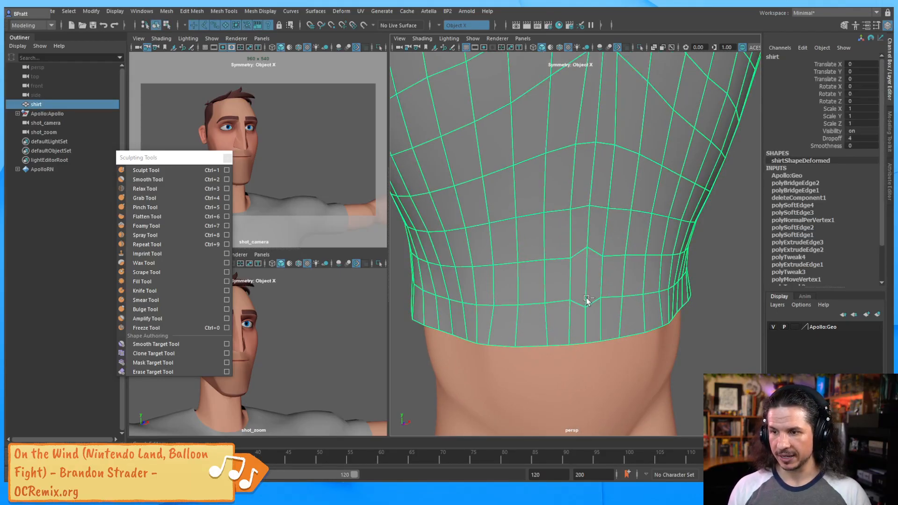
Step: Undo the edge bridges that close the navel hole in the shirt
key("ctrl+z")
key("ctrl+z")
key("ctrl+z")
key("ctrl+z")
key("ctrl+z")
key("ctrl+z")
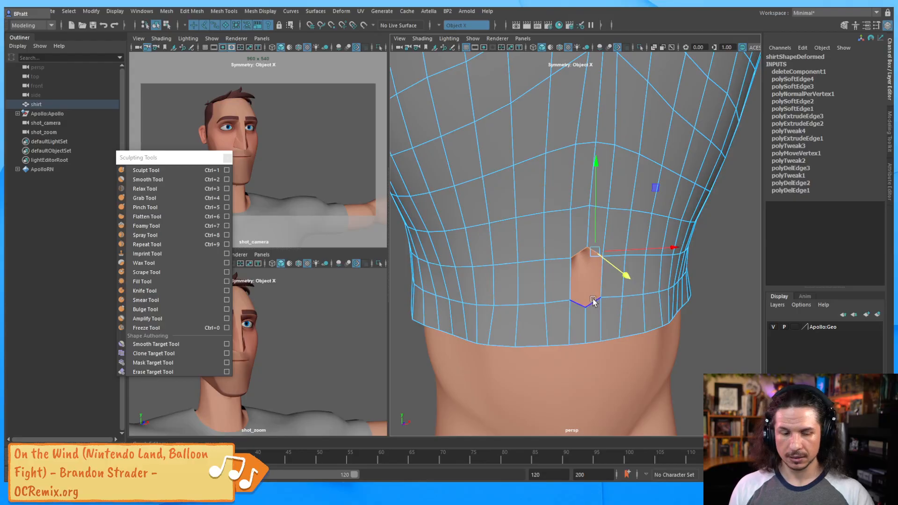
Step: Fill the shirt's open navel hole with a single face and check the resulting topology
key("F8")
right_click_drag(519, 214, 557, 199, "shift")
left_click_drag(610, 255, 563, 255, "alt")
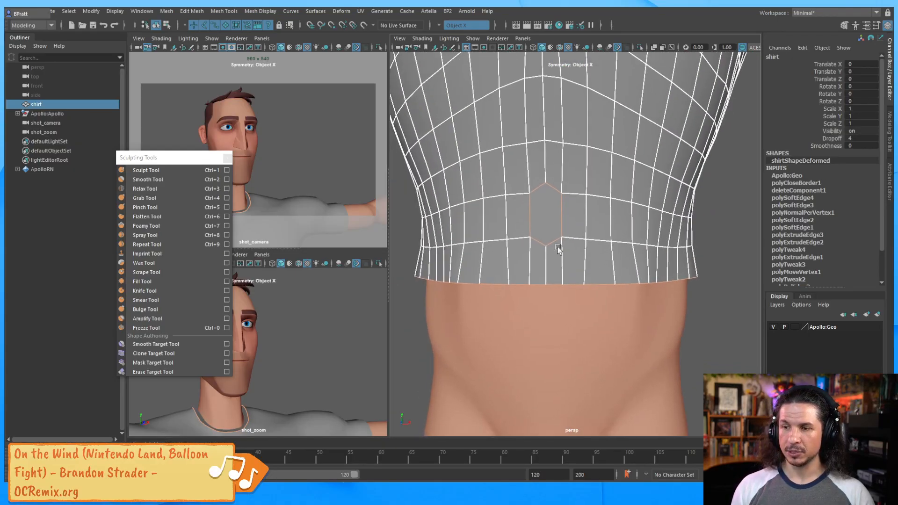
scroll(561, 253, "up", 4)
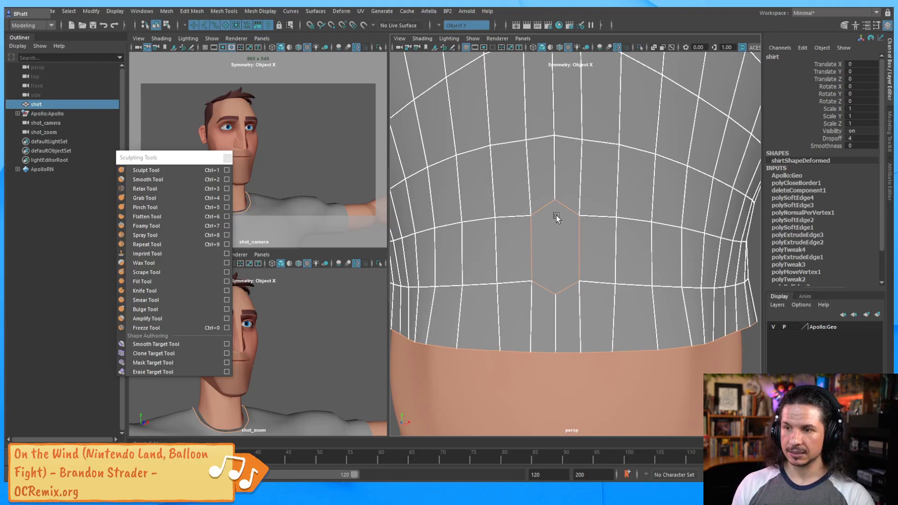
key("F8")
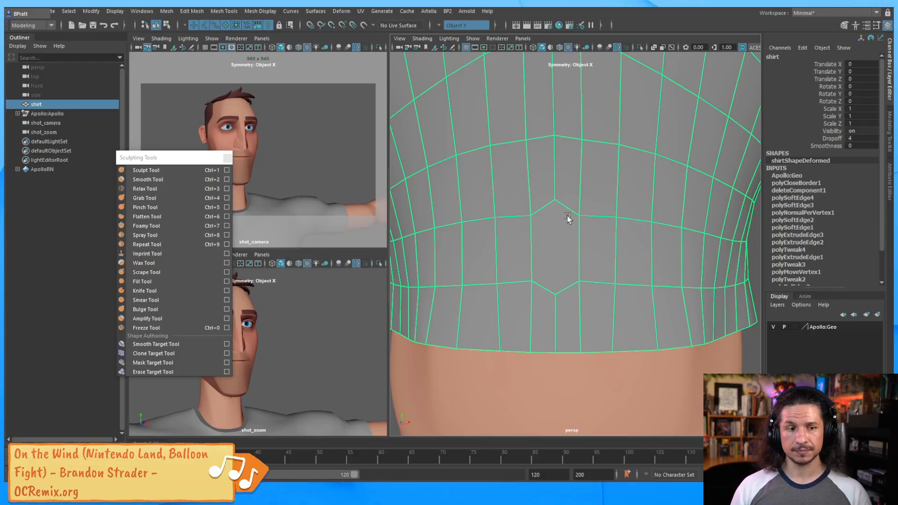
Step: Try to cut the mesh around the filled navel face with the Multi-Cut tool
right_click_drag(577, 233, 518, 233, "shift")
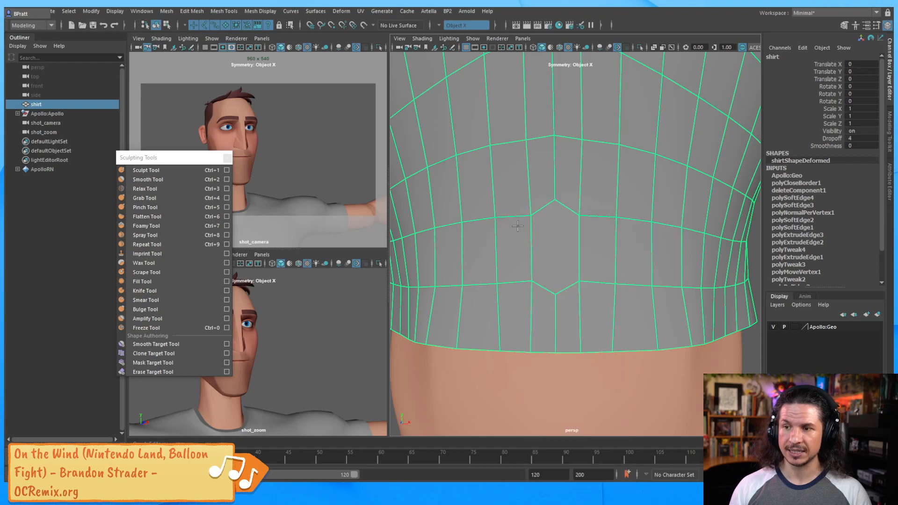
left_click(587, 239)
left_click_drag(591, 255, 597, 217, "alt")
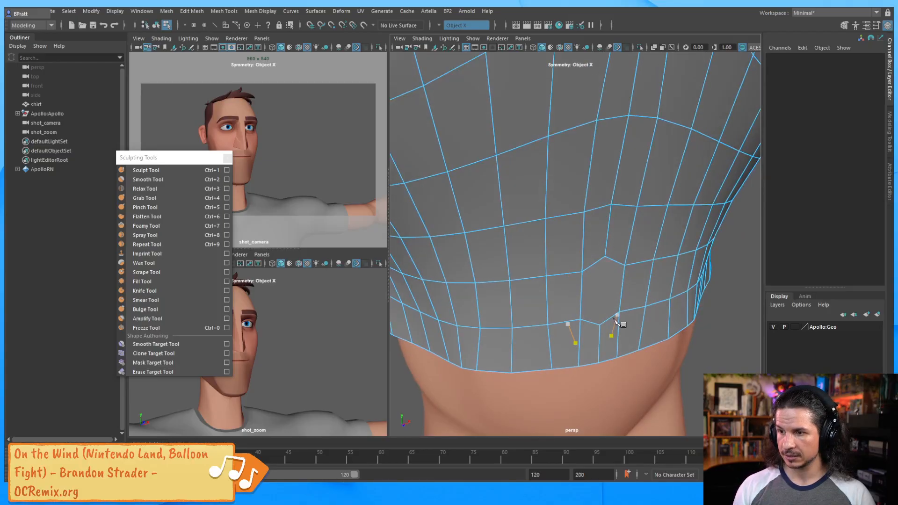
left_click_drag(609, 325, 626, 333, "alt")
left_click_drag(604, 265, 567, 303, "alt")
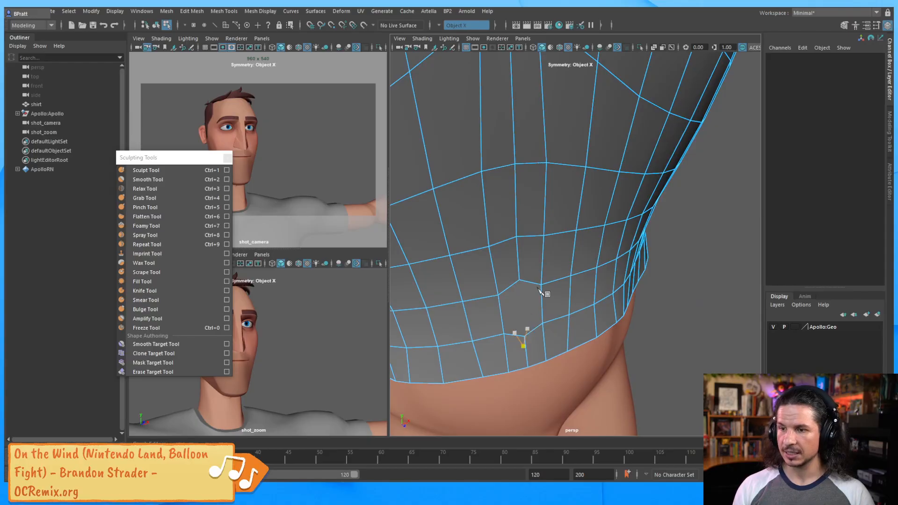
left_click_drag(521, 315, 531, 280, "alt")
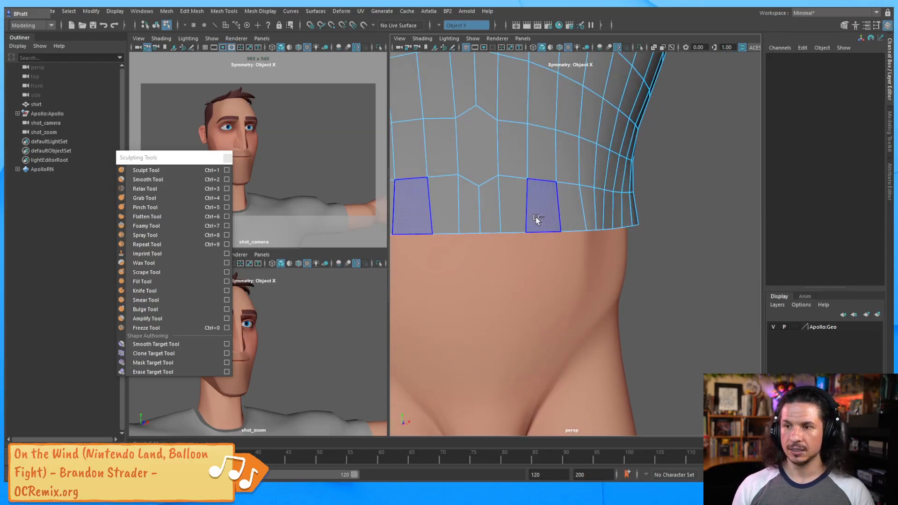
Step: Undo the changes made around the navel back to the open hole
key("ctrl+z")
key("ctrl+z")
key("ctrl+z")
Step: Bridge the navel hole's upper border edges to its lower border edges
right_click_drag(486, 113, 484, 85)
left_click(487, 114)
left_click(489, 177, "shift")
right_click_drag(493, 173, 495, 288, "shift")
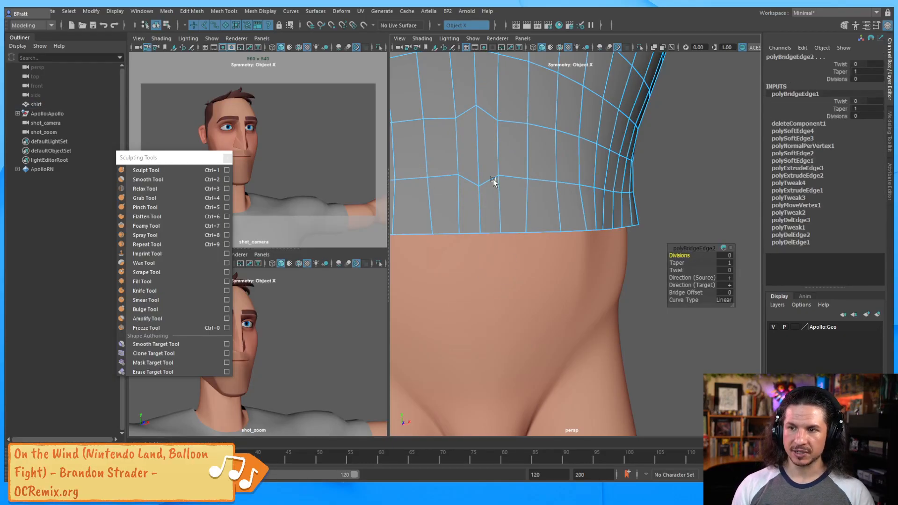
Step: Smooth the bridged navel area on the shirt's front with the sculpting Smooth Tool
key("F8")
right_click_drag(540, 135, 478, 153)
left_click(195, 180)
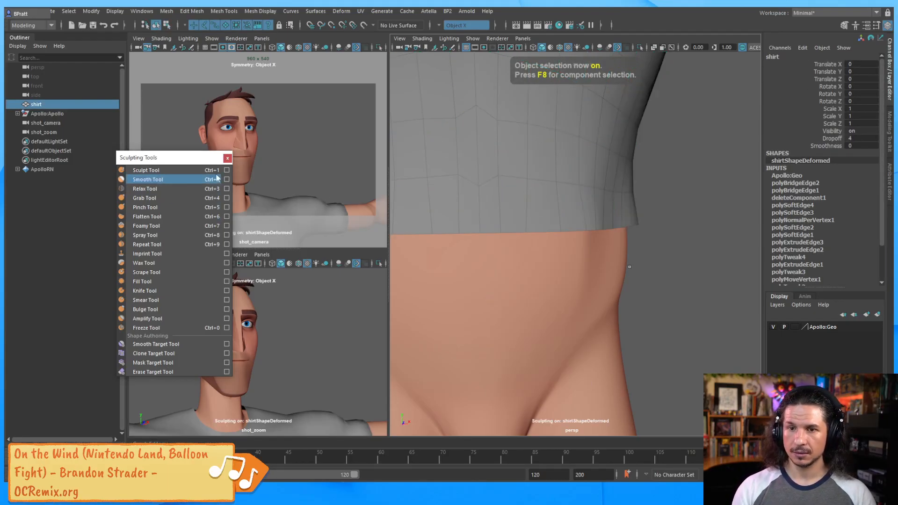
right_click_drag(556, 155, 494, 137, "alt")
middle_click_drag(493, 137, 507, 217, "alt")
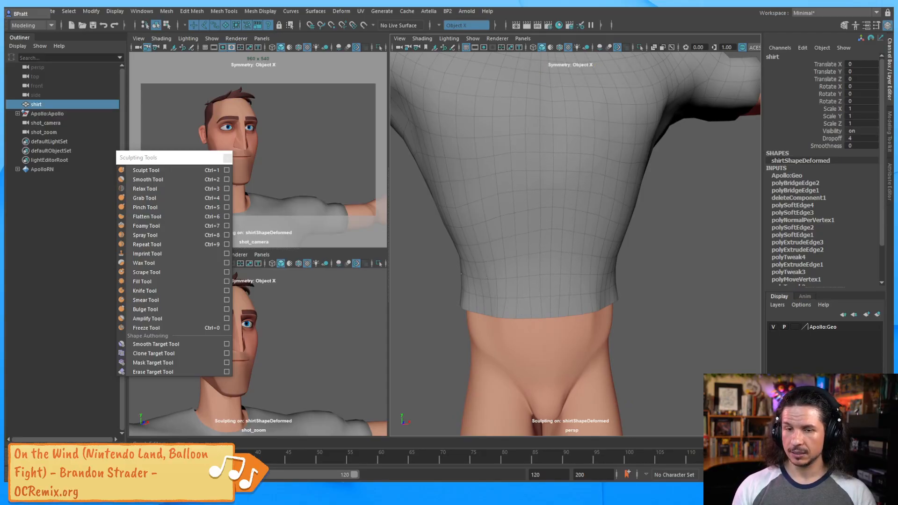
right_click_drag(482, 266, 543, 210, "alt")
middle_click_drag(544, 210, 535, 243, "alt")
Step: Return to object selection, deselect the shirt and view it on the whole character
key("F8")
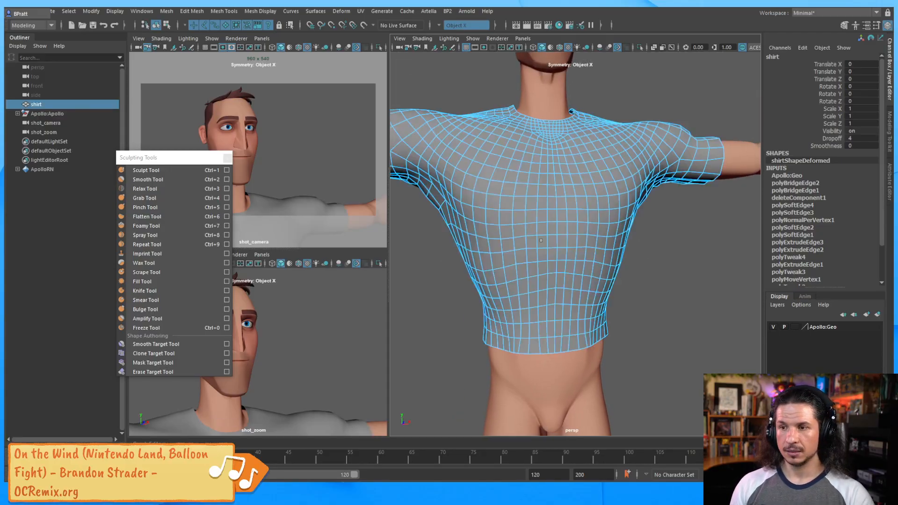
right_click_drag(687, 245, 631, 250, "alt")
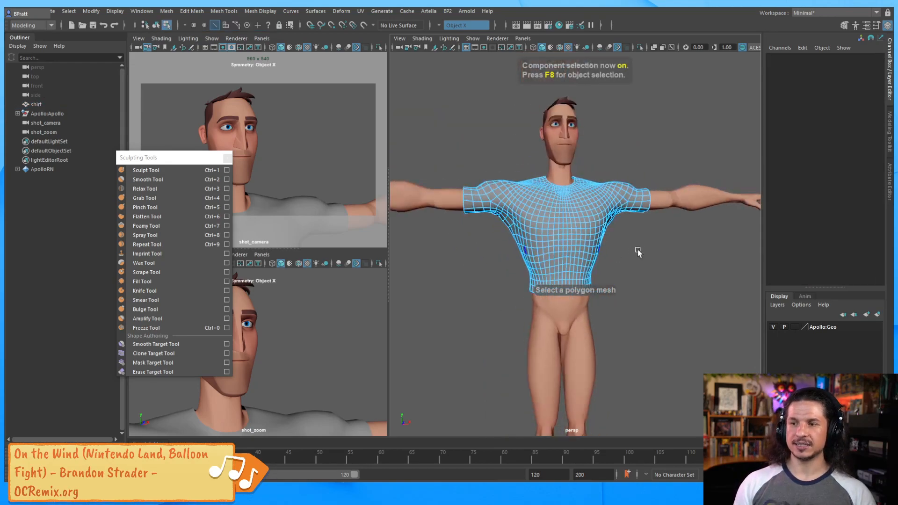
key("F8")
left_click(653, 251)
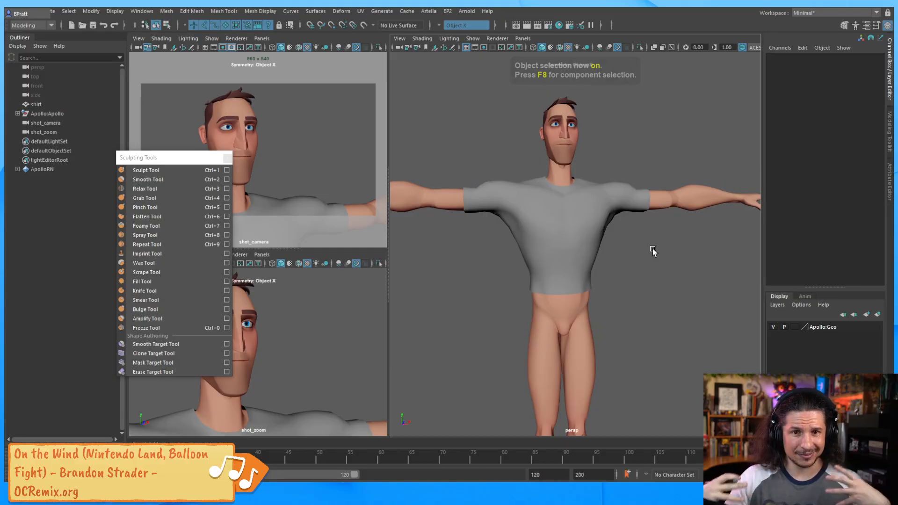
left_click_drag(621, 247, 587, 227, "alt")
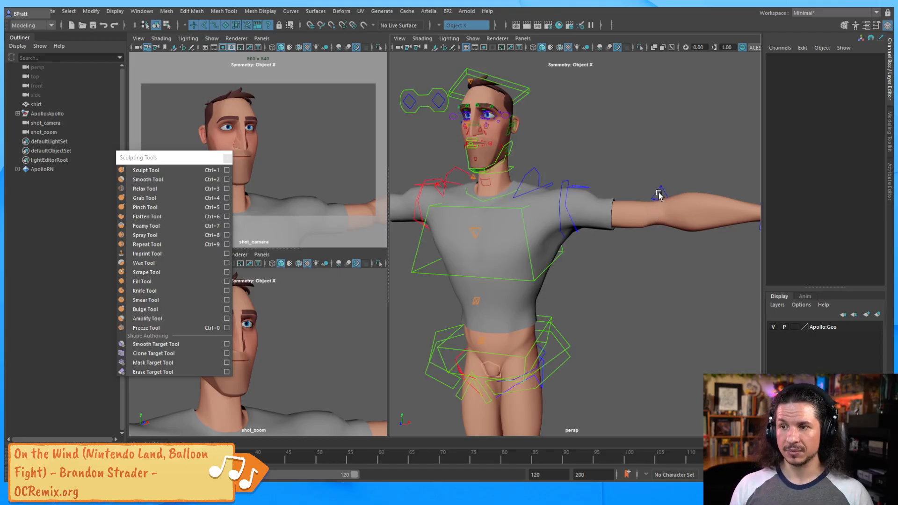
Step: Show the rig's animation controls and rotate the left upper-arm FK control to about -6 in Z
key("alt+1")
right_click_drag(650, 170, 573, 166, "alt")
left_click(576, 195)
left_click_drag(645, 184, 657, 223)
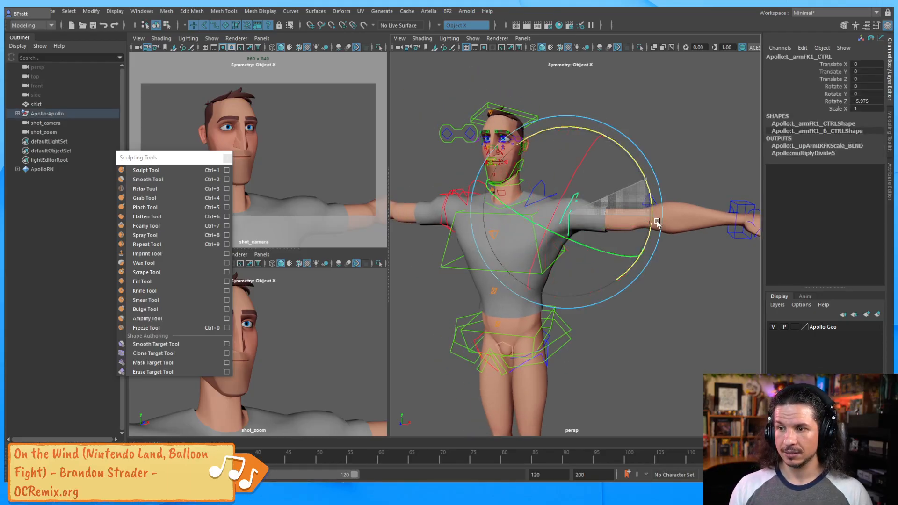
Step: Move the left hand's IK control to test whether the shirt follows the arm, and undo the move
left_click(742, 208)
middle_click_drag(748, 221, 702, 223, "alt")
left_click_drag(699, 225, 664, 203)
key("ctrl+z")
middle_click_drag(633, 216, 657, 209, "alt")
right_click_drag(657, 210, 647, 239, "alt")
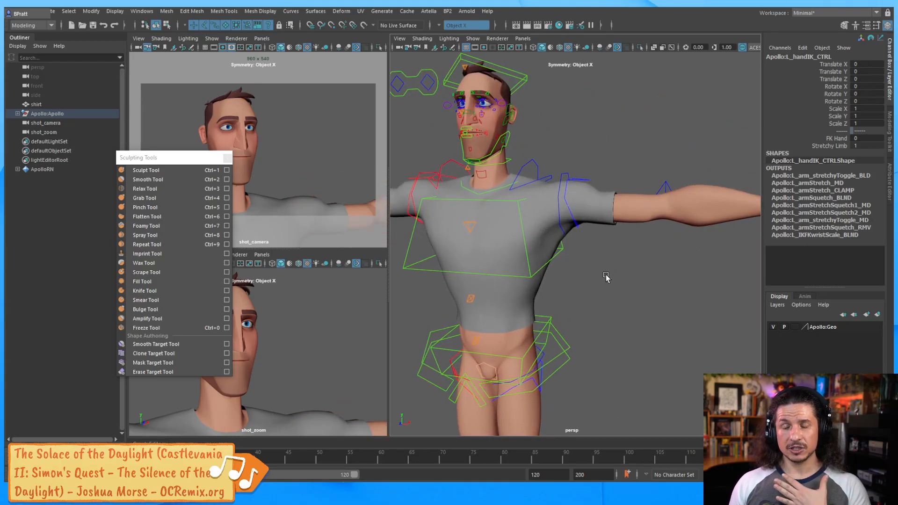
Step: Bind the shirt to the character's body mesh with a Wrap deformer that has Exclusive bind enabled
left_click(605, 207)
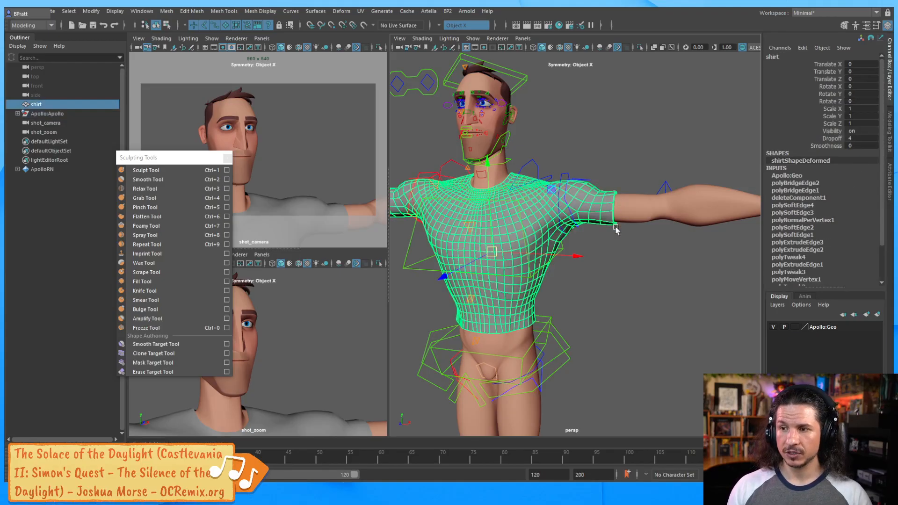
left_click(635, 206, "shift")
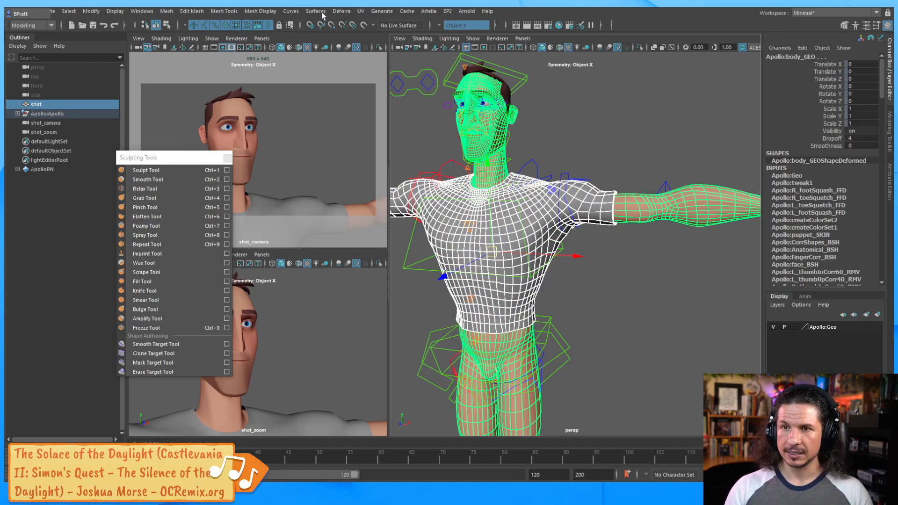
left_click(342, 10)
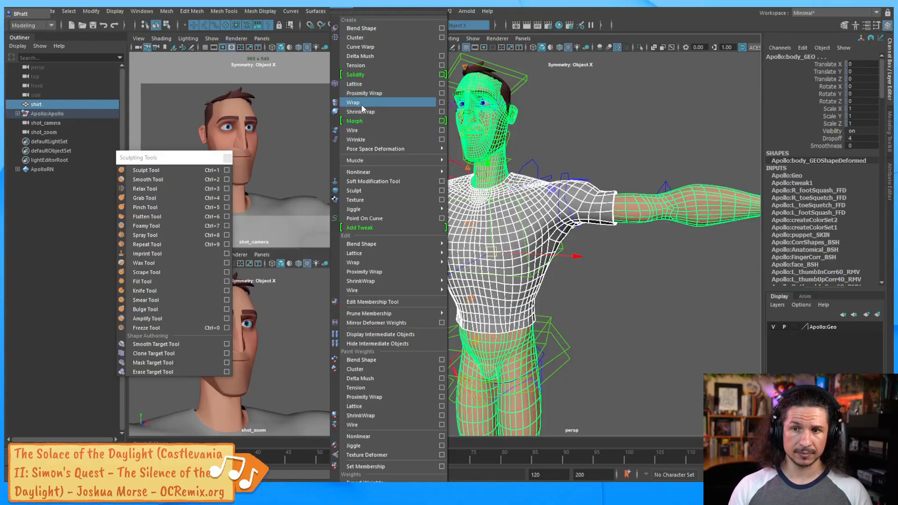
left_click(442, 102)
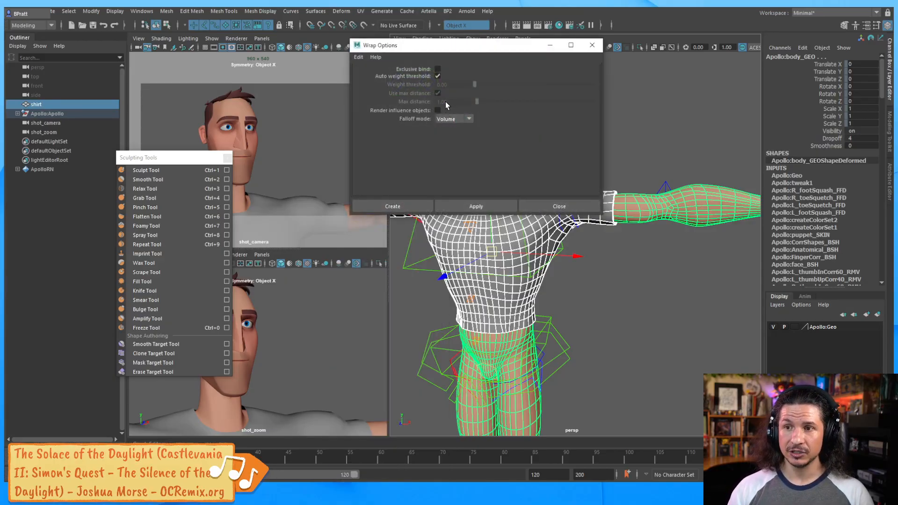
left_click(437, 69)
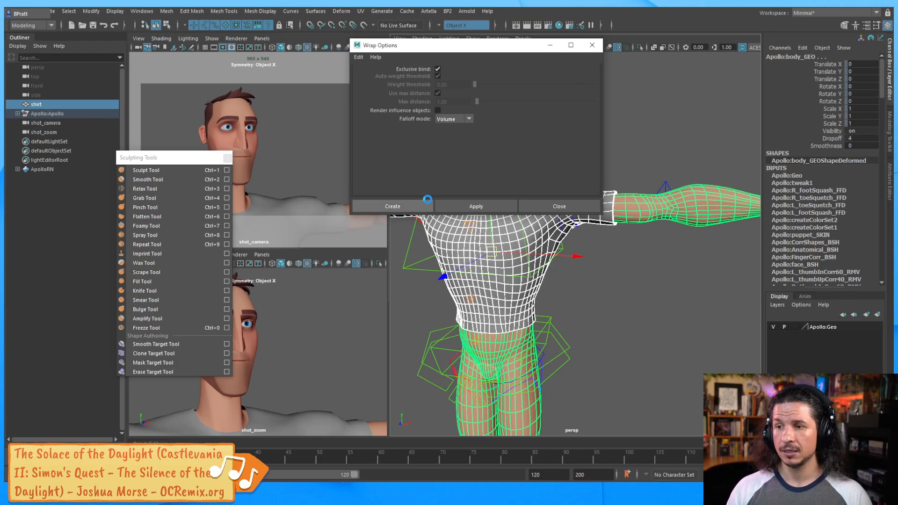
Step: Test the wrapped shirt by moving the left hand's IK control downward, and undo the move
middle_click_drag(673, 215, 625, 205, "alt")
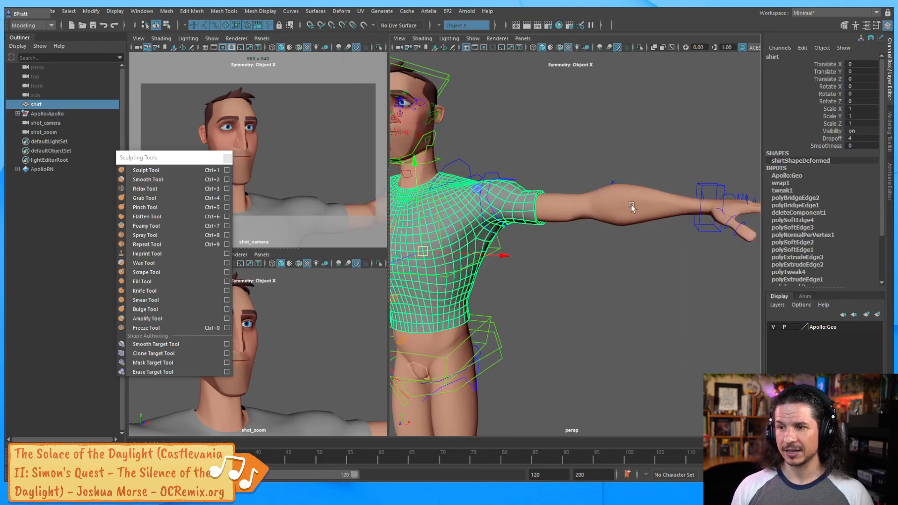
right_click_drag(625, 204, 613, 214, "alt")
left_click(681, 198)
left_click_drag(682, 201, 638, 286)
key("ctrl+z")
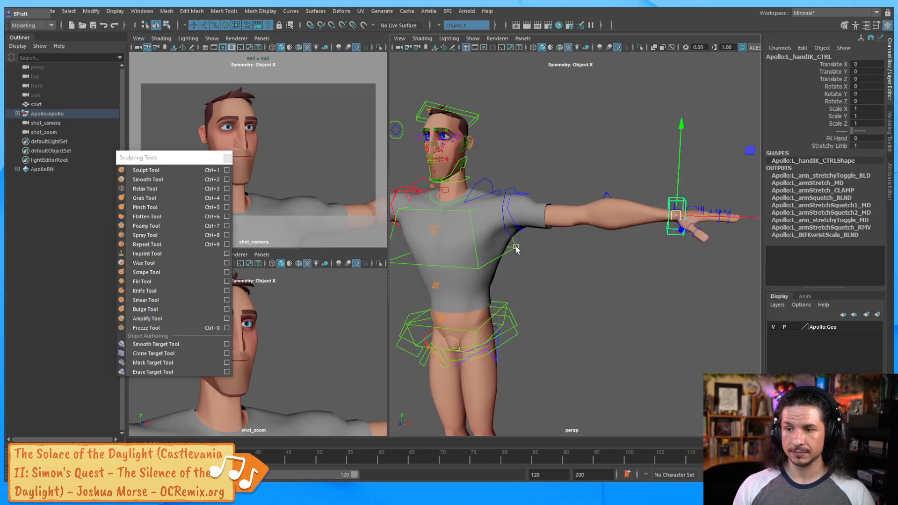
Step: Test the shirt's deformation by rotating the chest IK control twice, undoing each rotation
left_click(475, 253)
key("e")
left_click_drag(504, 255, 510, 233)
key("ctrl+z")
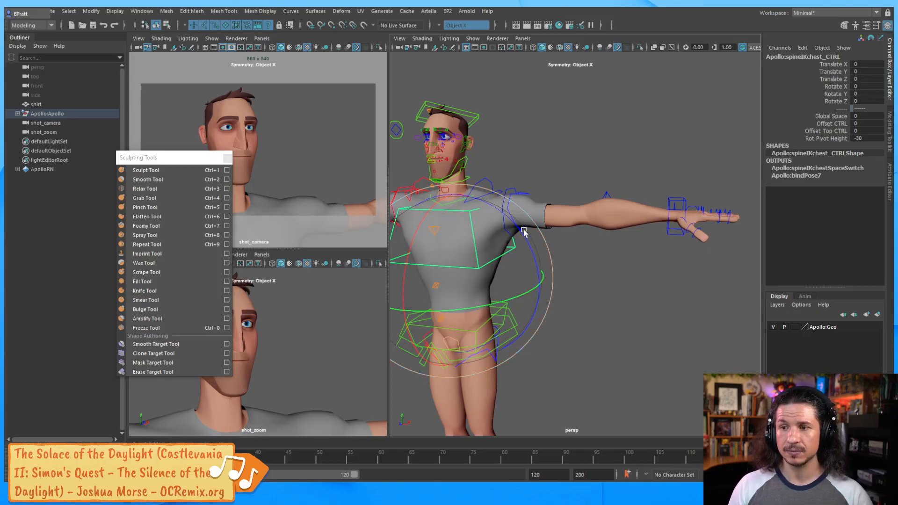
mouse_move(498, 262)
left_mouse_down()
mouse_move(507, 253)
mouse_move(497, 279)
mouse_move(488, 250)
left_mouse_up()
key("ctrl+z")
left_click_drag(582, 261, 572, 305, "alt")
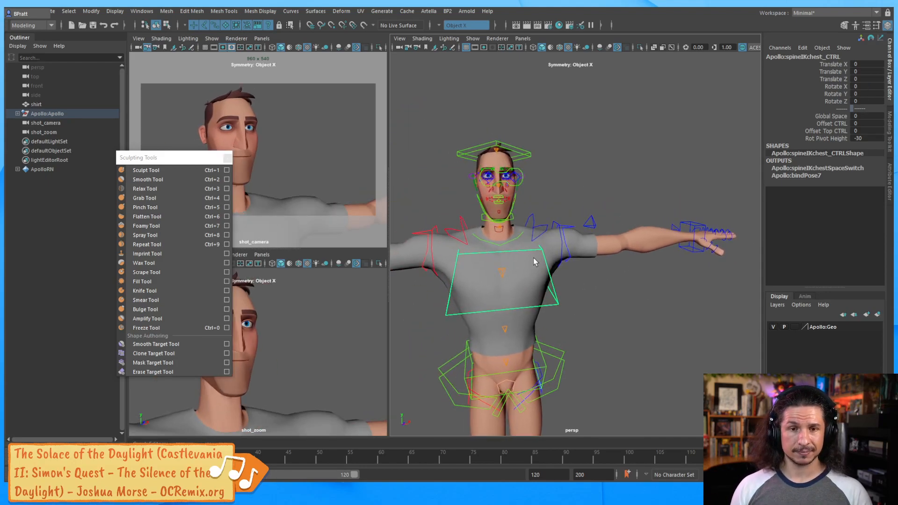
Step: Inspect the Render Stats of the Apollo body mesh's shape node, including its Primary Visibility option
left_click(570, 263)
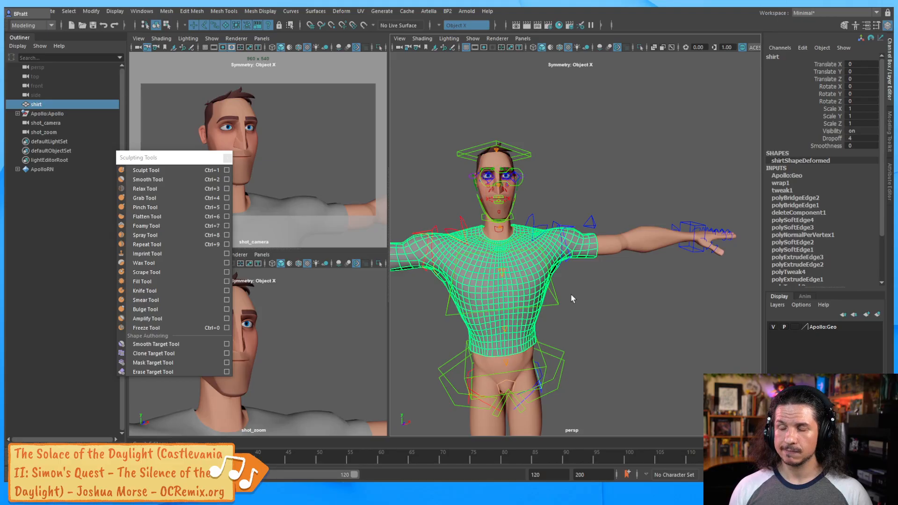
left_click_drag(548, 282, 568, 306, "alt")
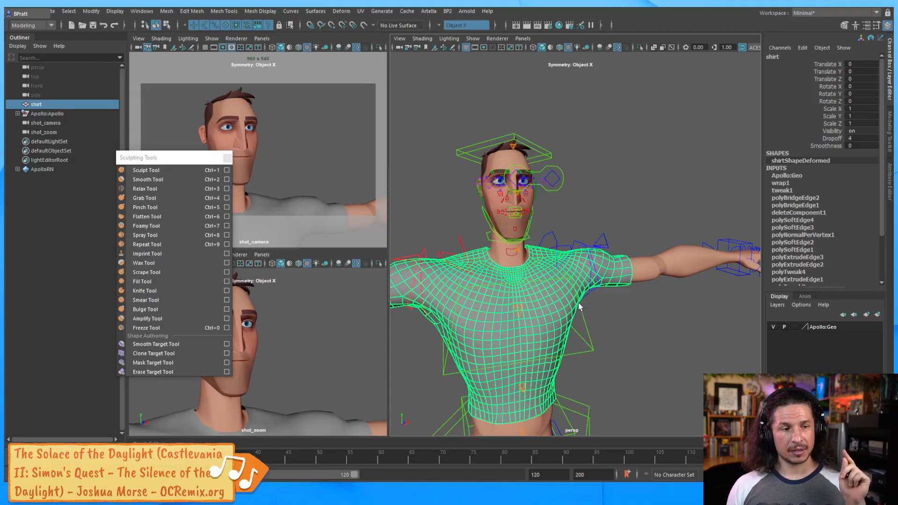
left_click(650, 282)
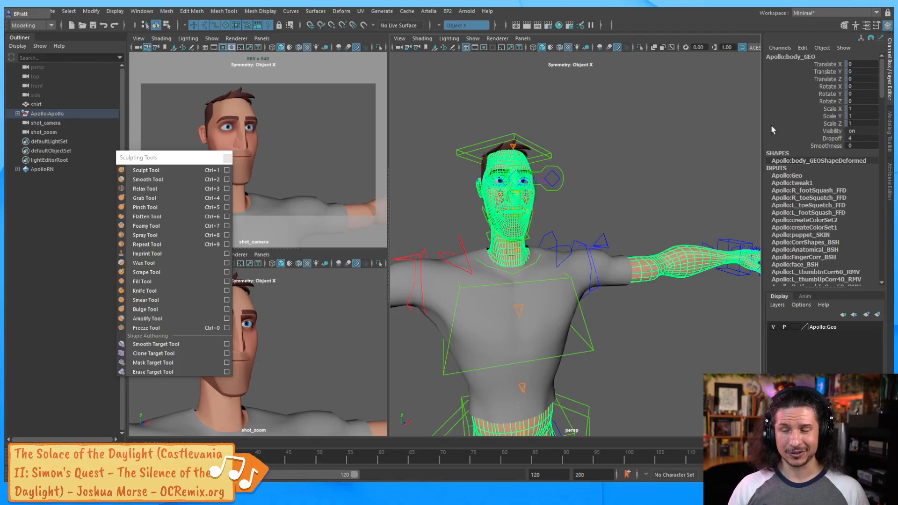
left_click(890, 176)
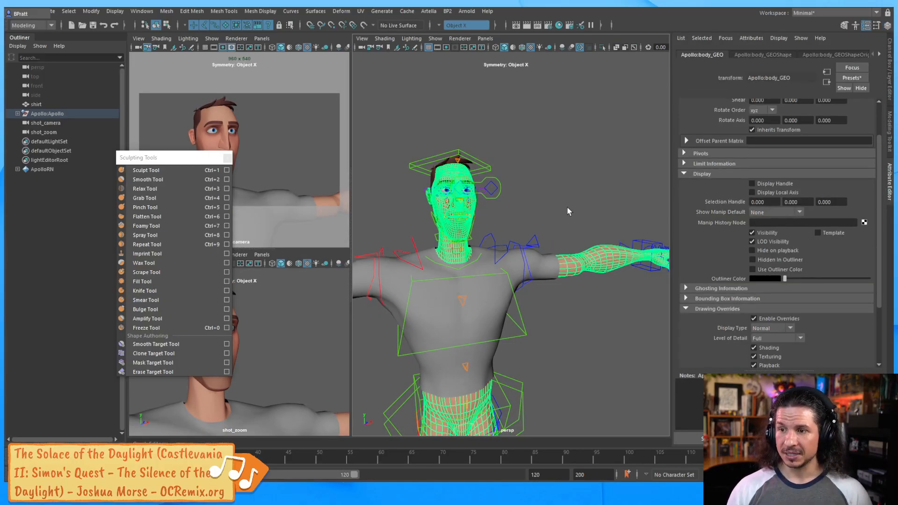
left_click(579, 286)
left_click(585, 263)
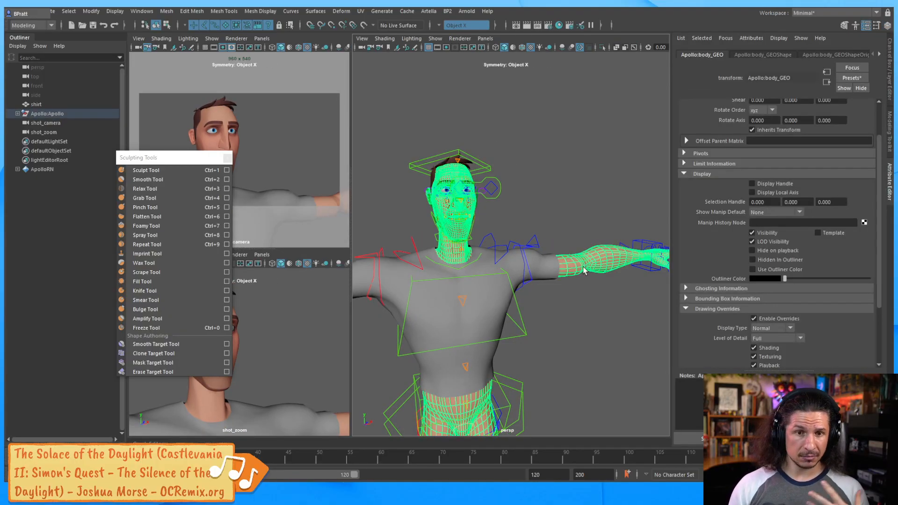
scroll(880, 211, "up", 2)
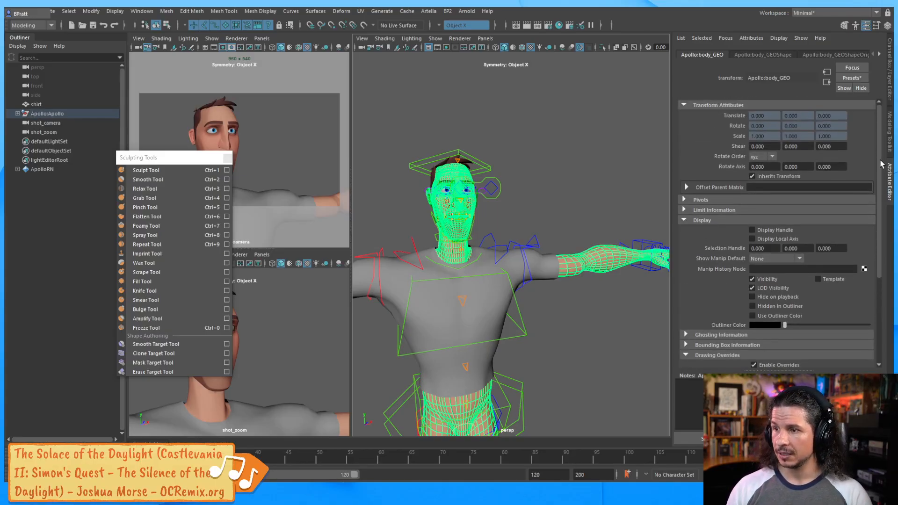
left_click(758, 54)
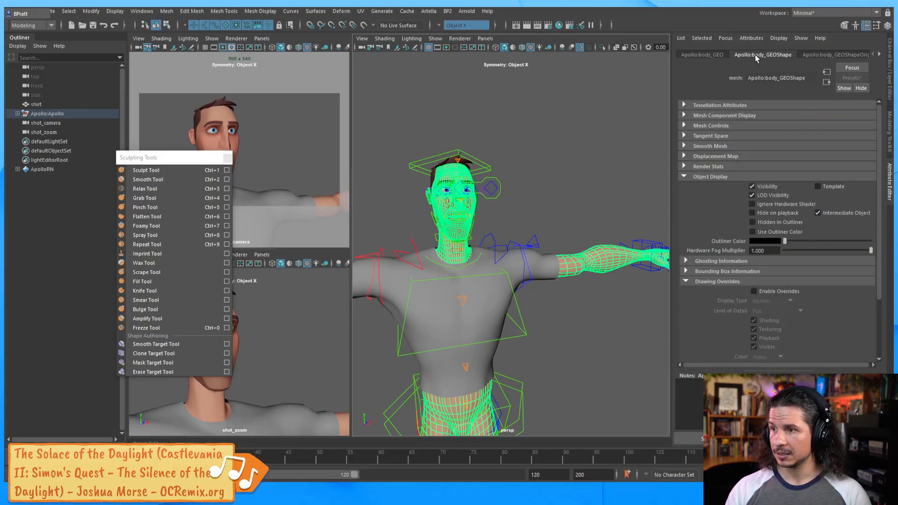
left_click(684, 178)
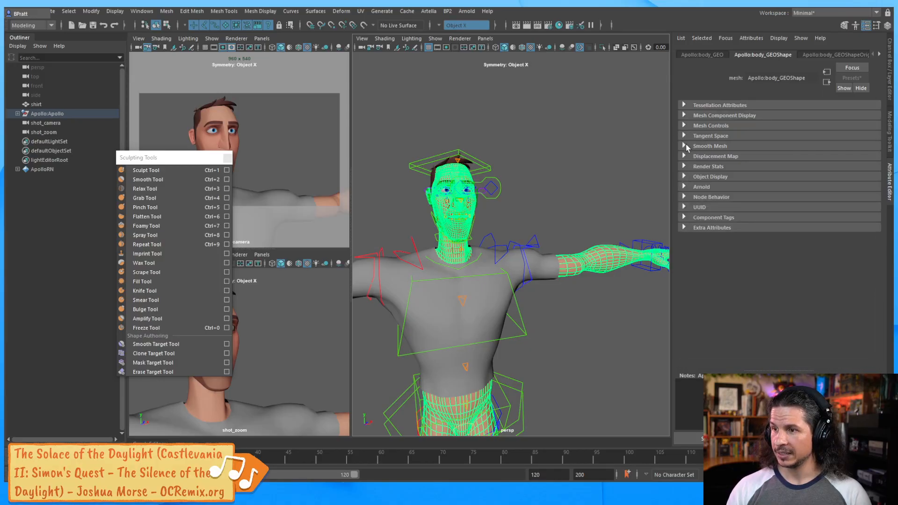
left_click(685, 167)
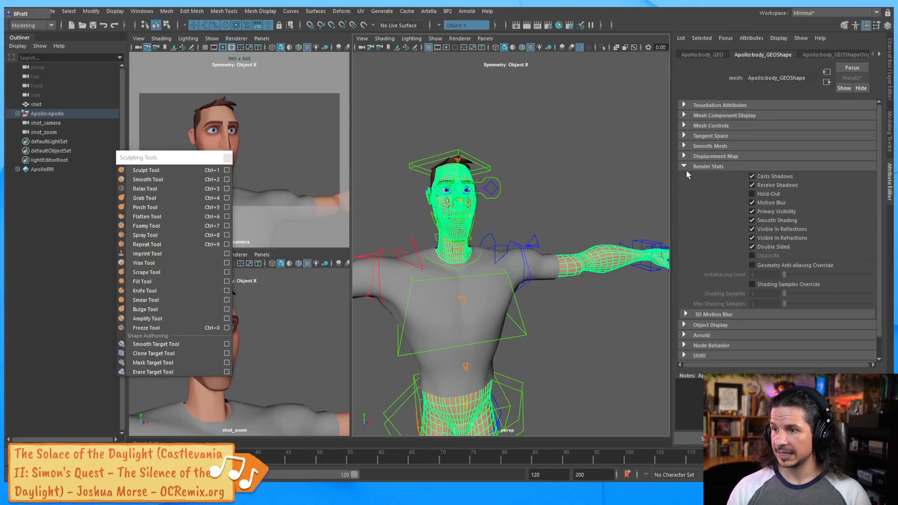
left_click(760, 211)
left_click(752, 212)
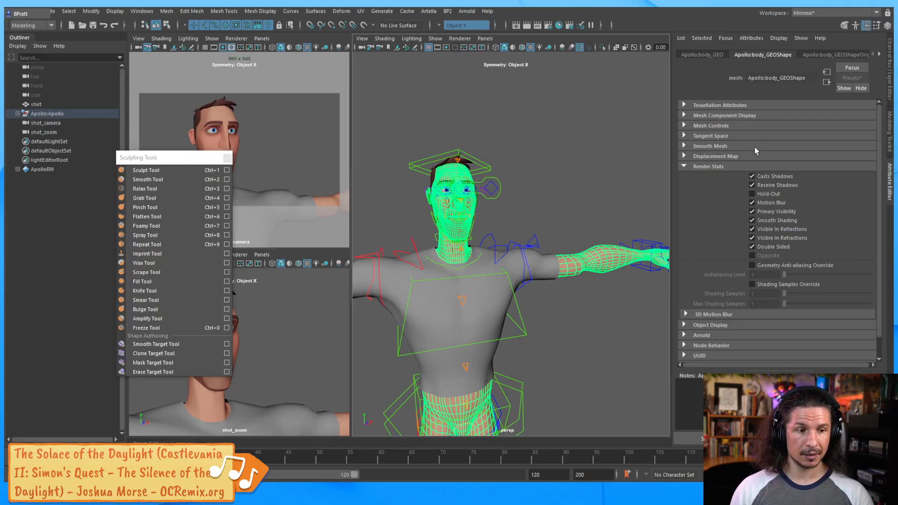
Step: Close the floating Sculpting Tools list and delete the shirt mesh from the scene
left_click(887, 77)
left_click(227, 158)
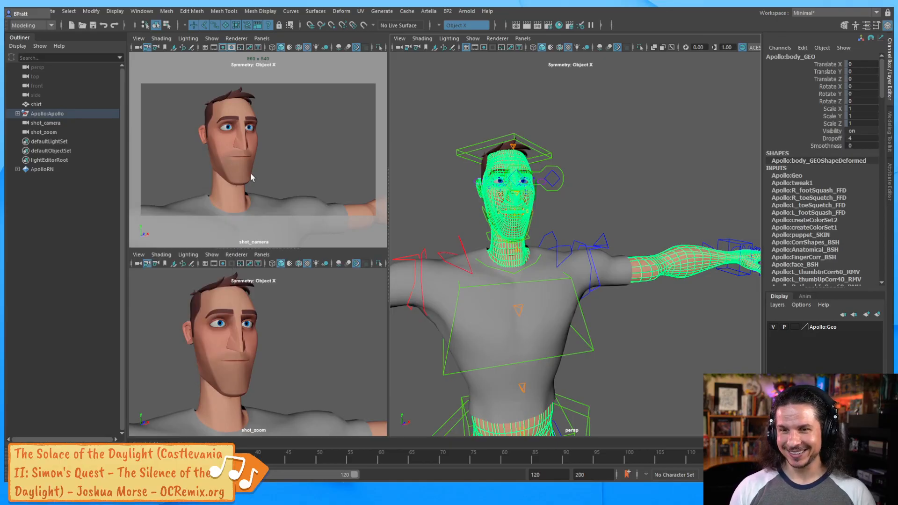
left_click(598, 161)
left_click_drag(598, 162, 532, 229, "alt")
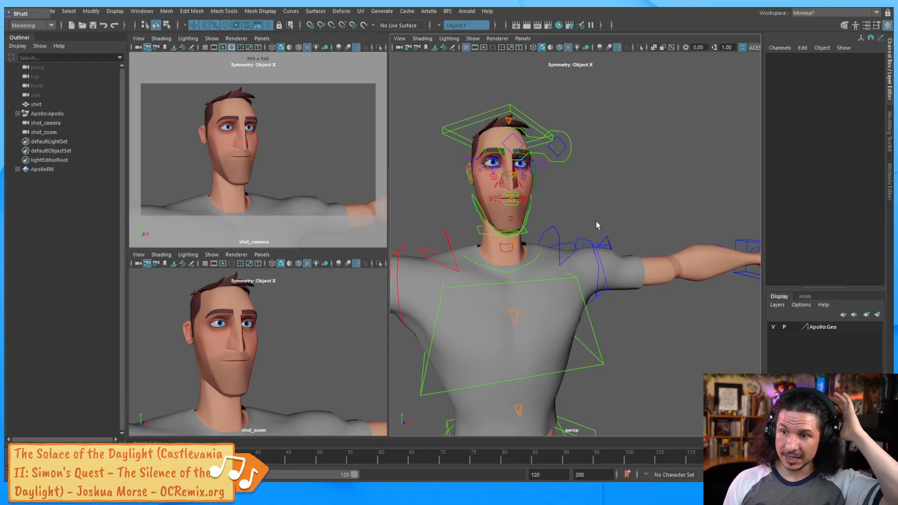
left_click(616, 289)
key("Delete")
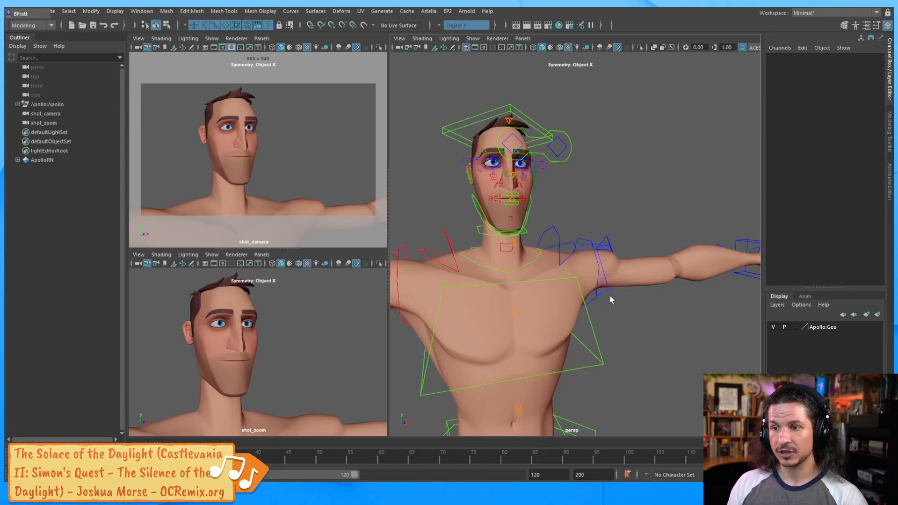
left_click_drag(529, 202, 614, 229, "alt")
right_click_drag(615, 229, 682, 281, "alt")
left_click_drag(683, 281, 659, 278, "alt")
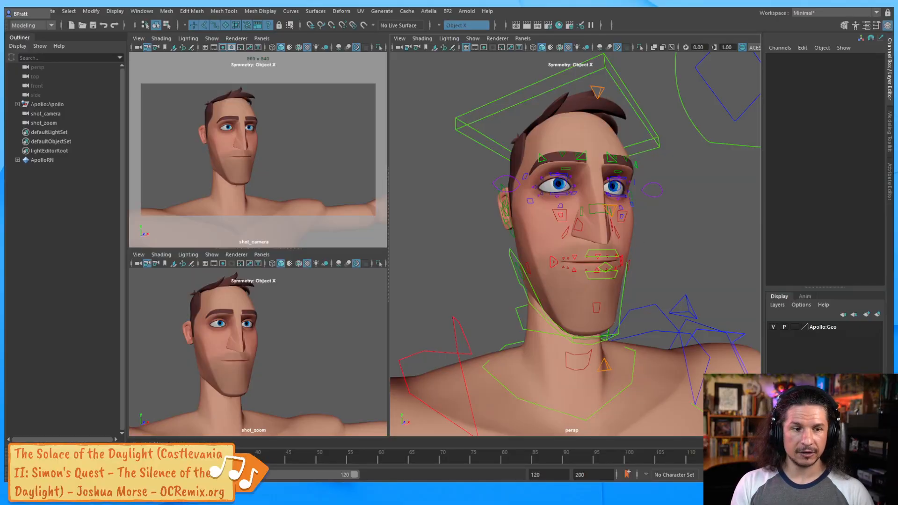
Step: Switch to the image viewer to look at the example renders of clothed characters, and return to Maya
left_click_drag(4, 110, 444, 4)
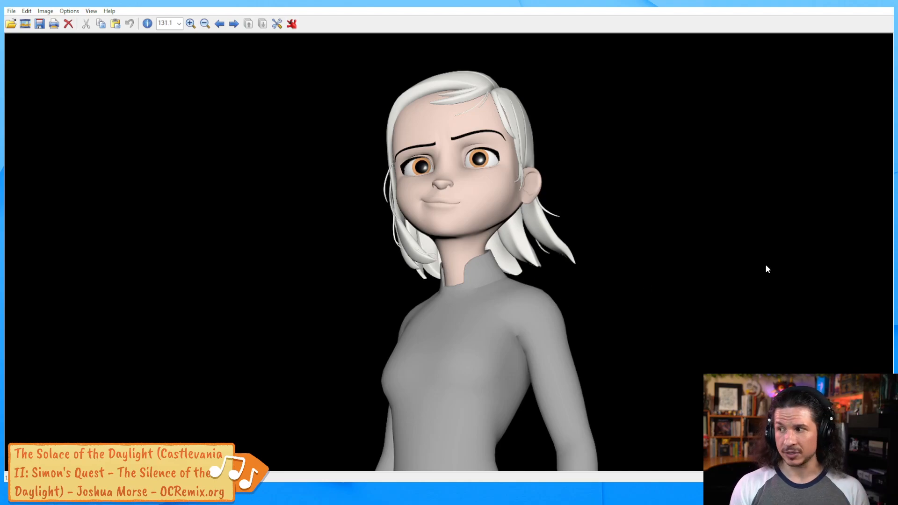
left_click(879, 6)
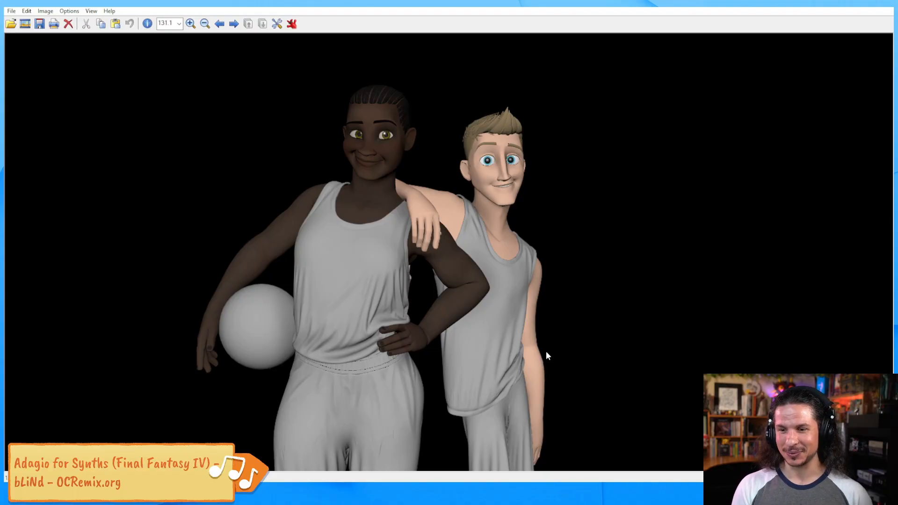
left_click(879, 8)
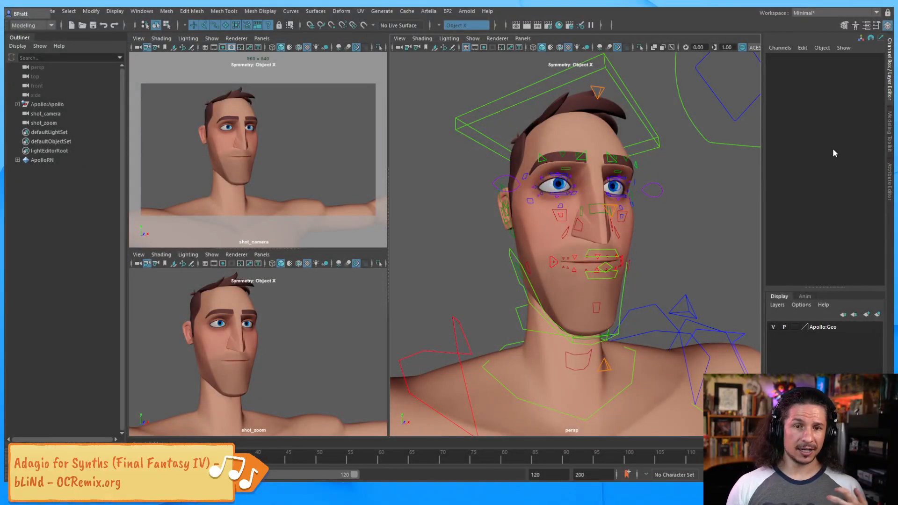